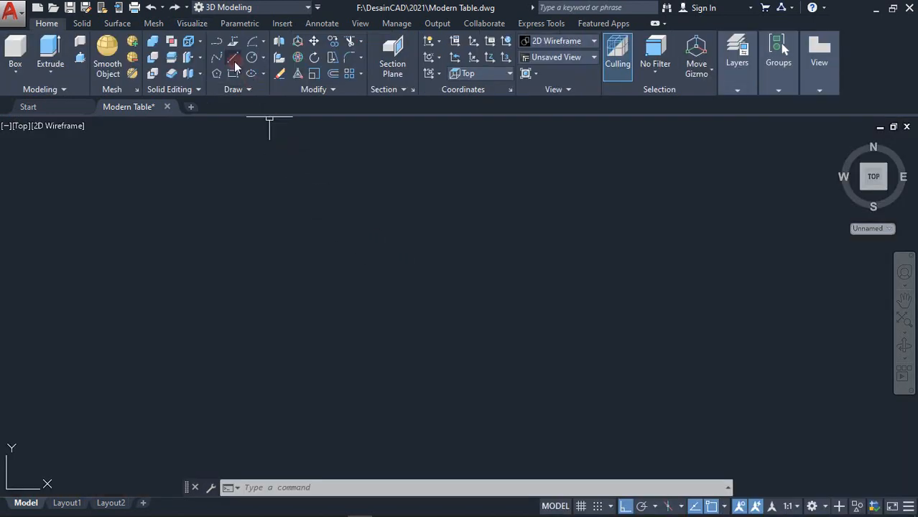
- Draw a vertical line 400 units long, running upward from a point near the middle of the drawing area
left_click(234, 59)
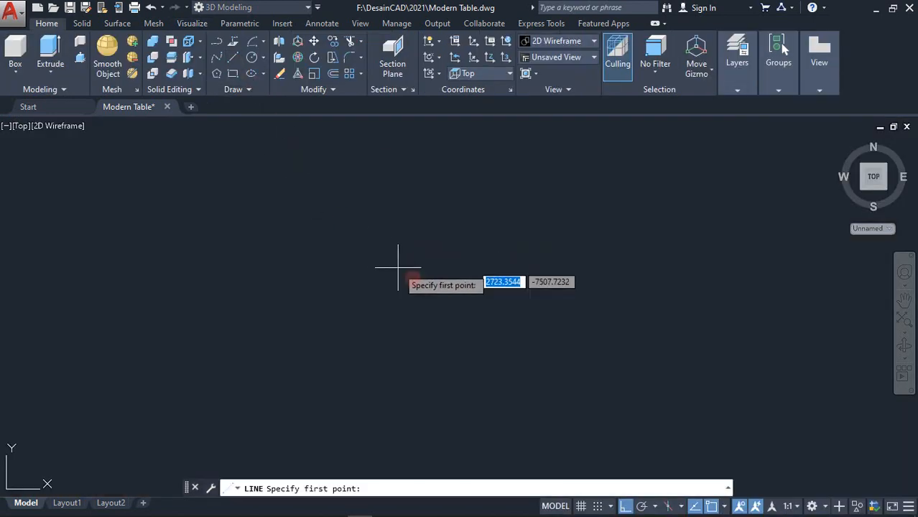
left_click(440, 306)
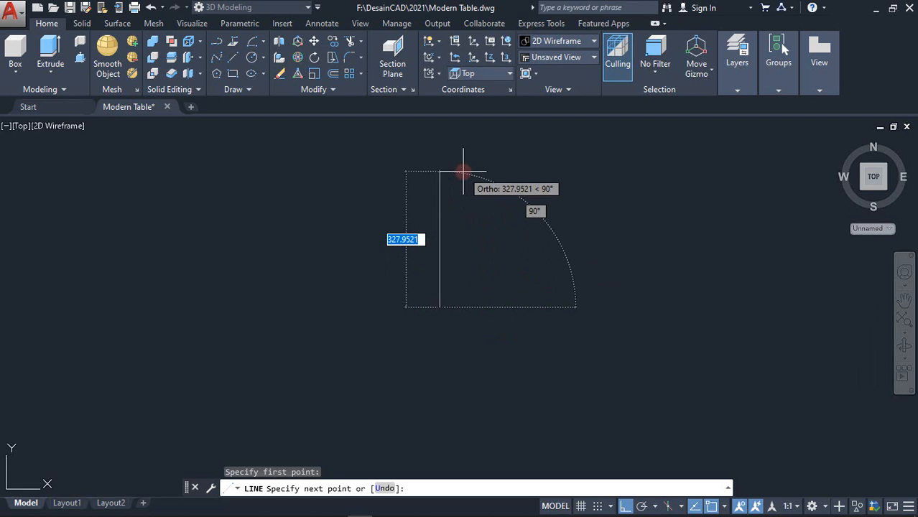
type("400")
key("Return")
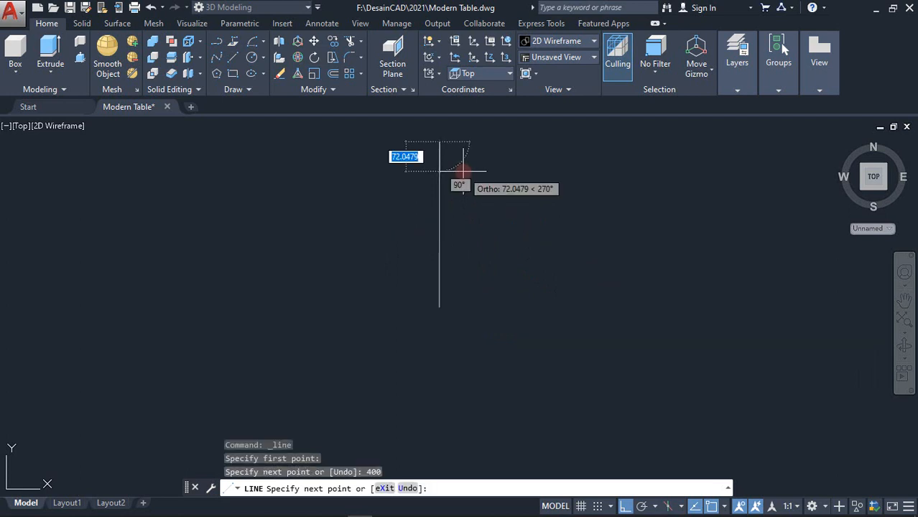
key("Return")
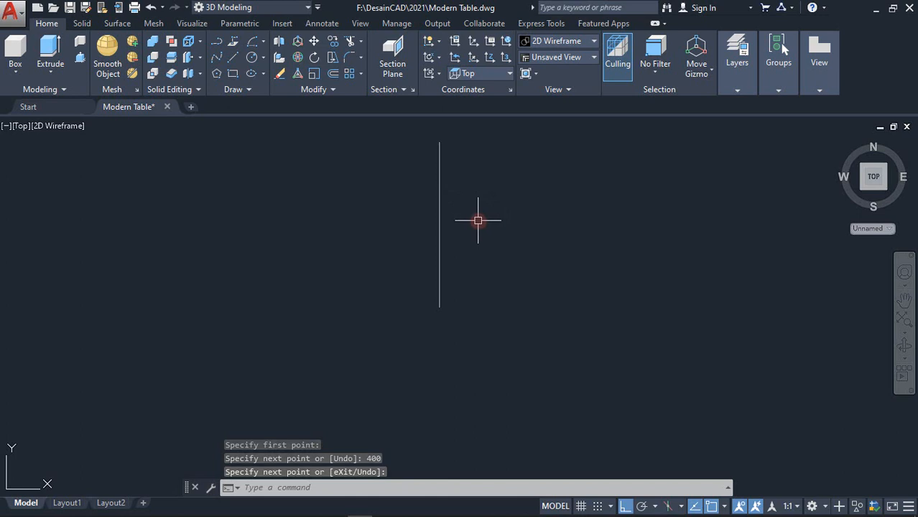
- Create a polar array of the vertical line around its lower endpoint with 3 items
left_click(361, 69)
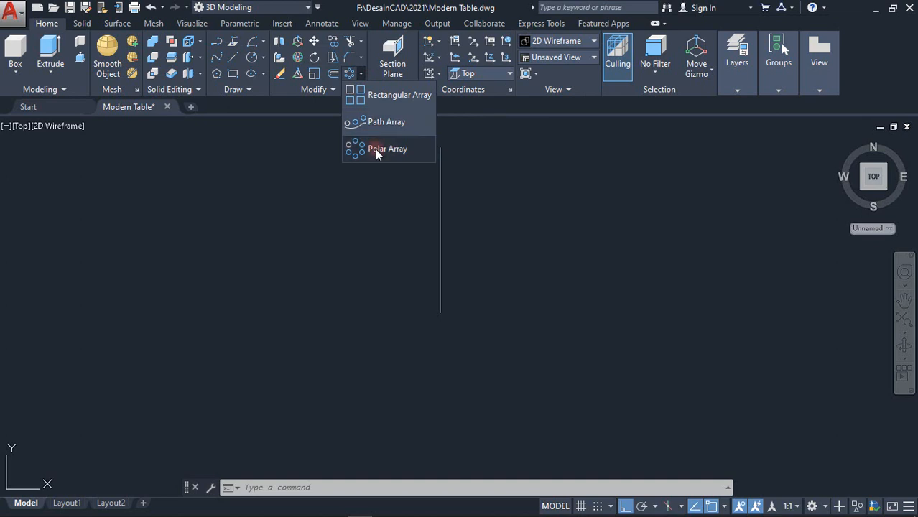
left_click(375, 149)
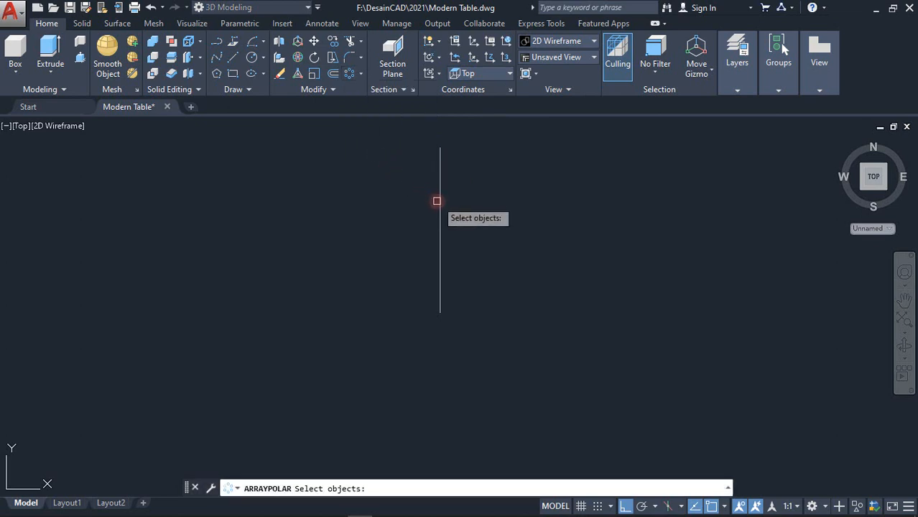
left_click(439, 203)
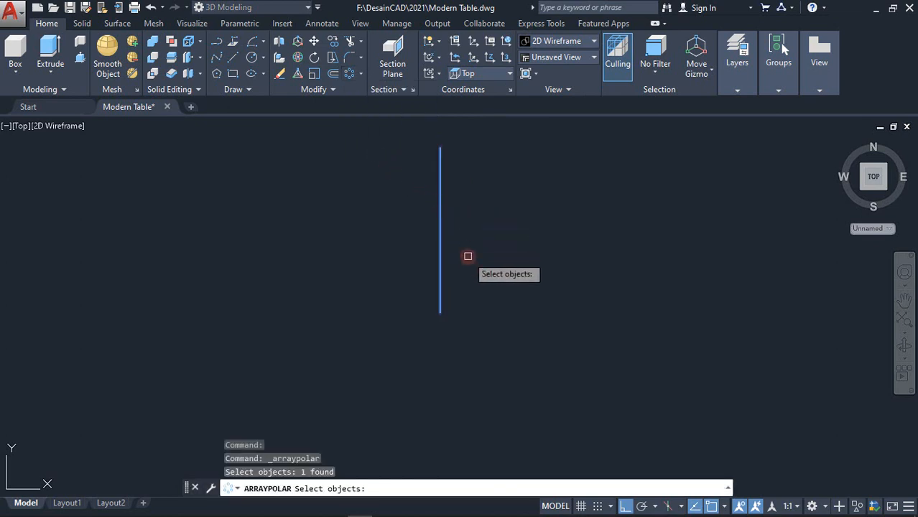
key("Return")
left_click(440, 312)
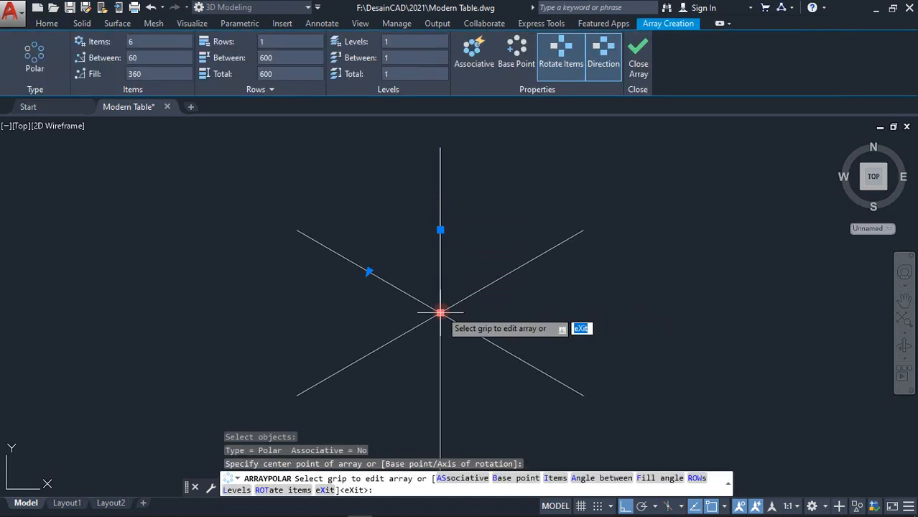
left_click(159, 41)
type("3")
key("Return")
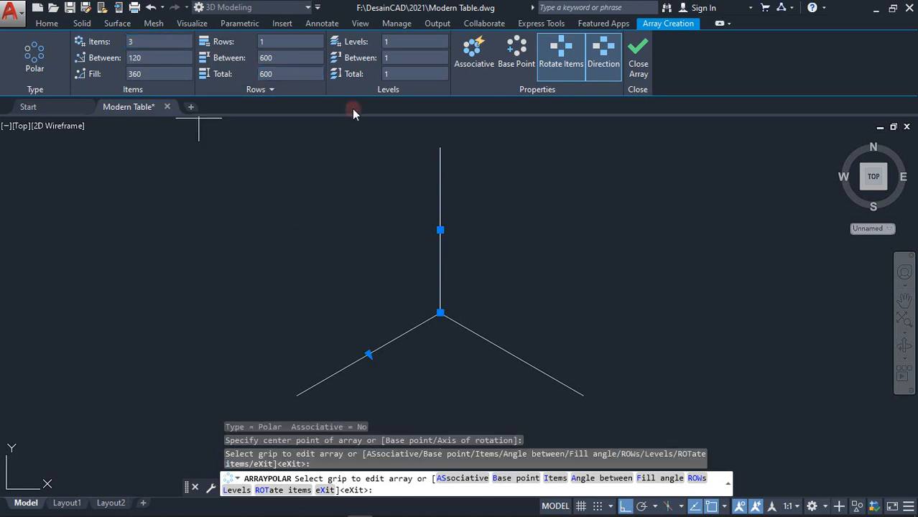
left_click(636, 65)
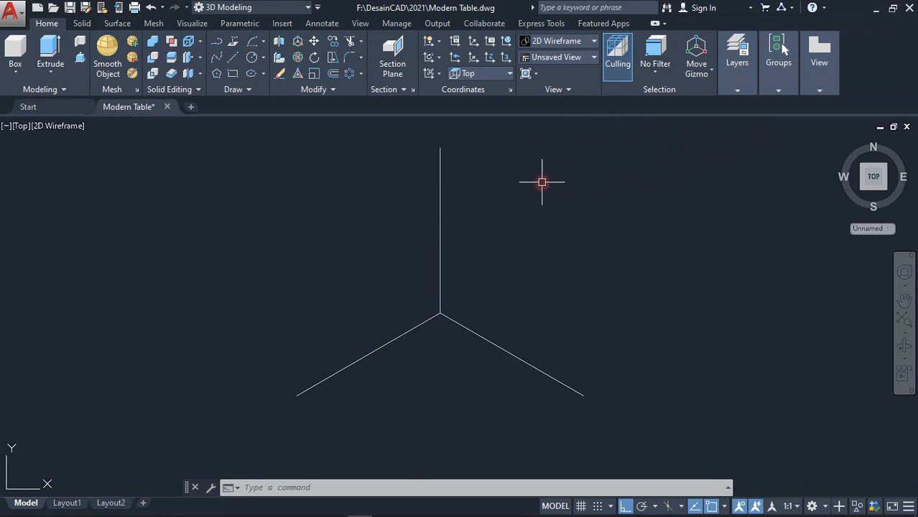
- Draw a Start, Center, End arc from the lower-left spoke's outer end, centred on the vertical line's upper end, extending past the lower-right spoke
left_click(264, 44)
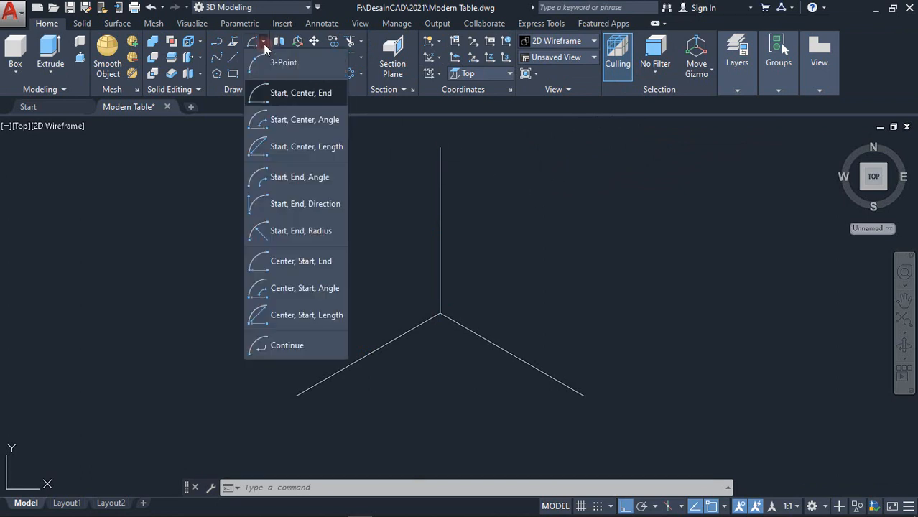
left_click(276, 95)
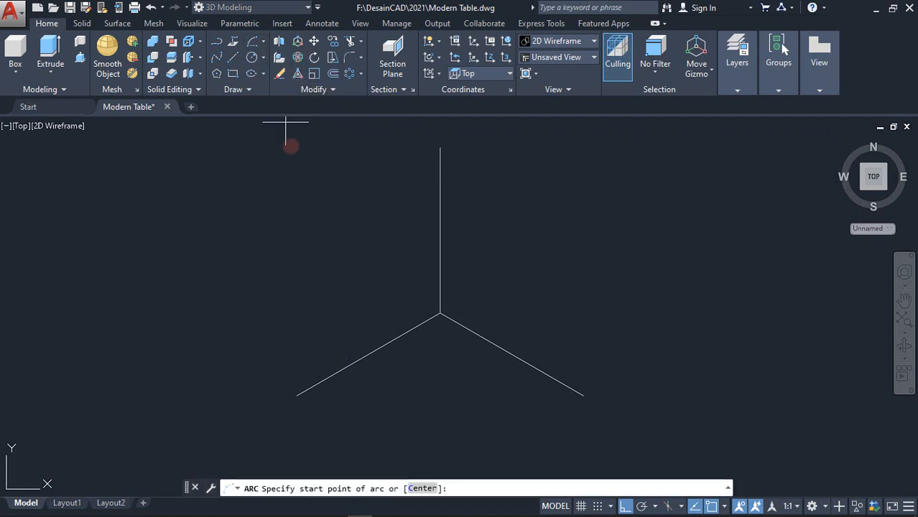
left_click(297, 394)
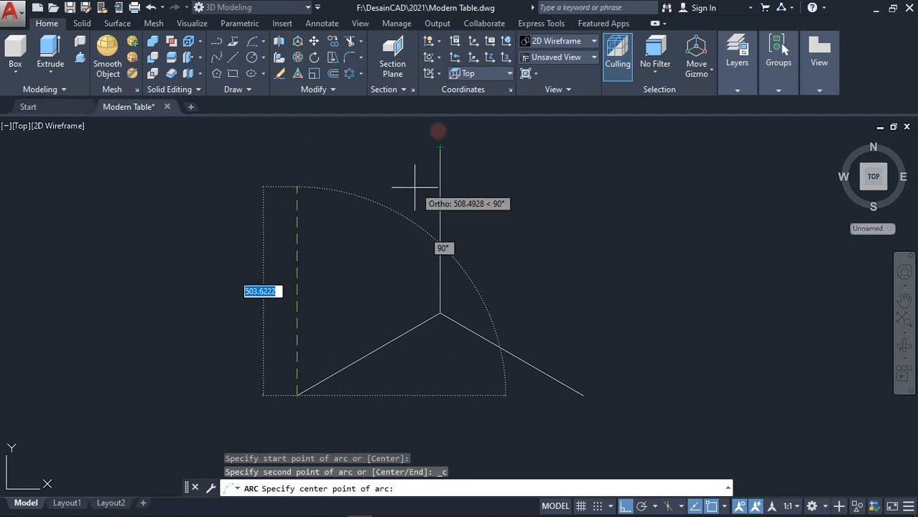
left_click(440, 147)
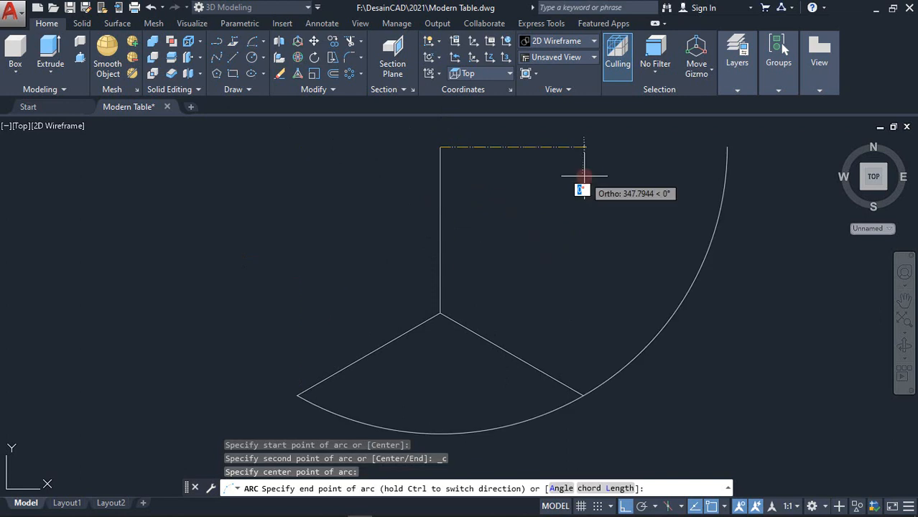
left_click(584, 176)
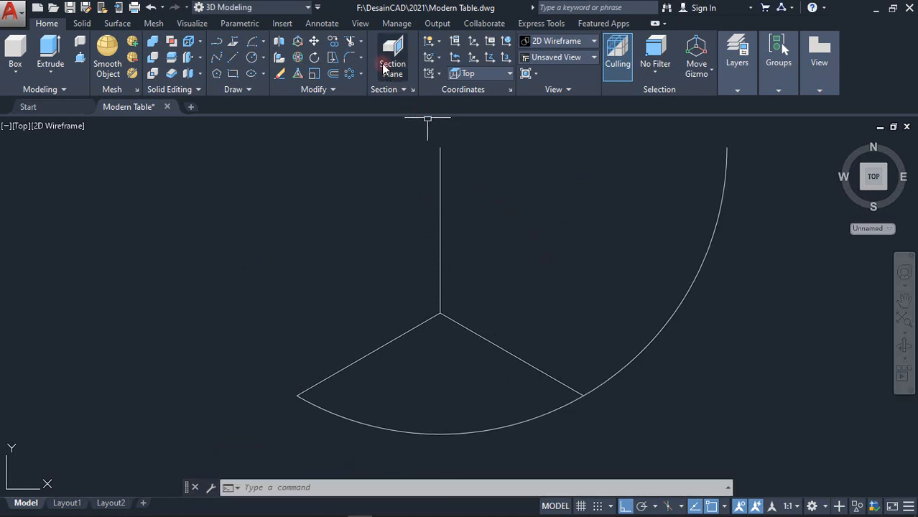
- Trim off the part of the arc that extends beyond the lower-right spoke's outer end
left_click(362, 42)
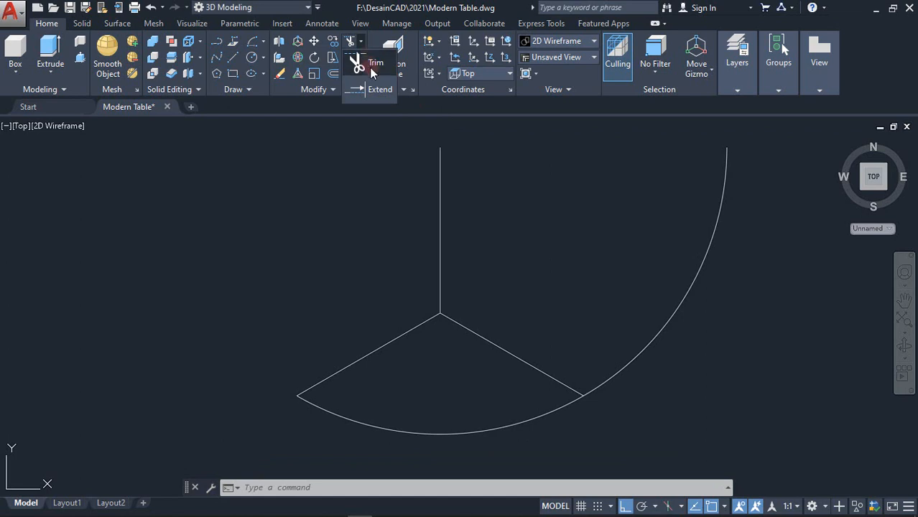
left_click(369, 67)
key("Return")
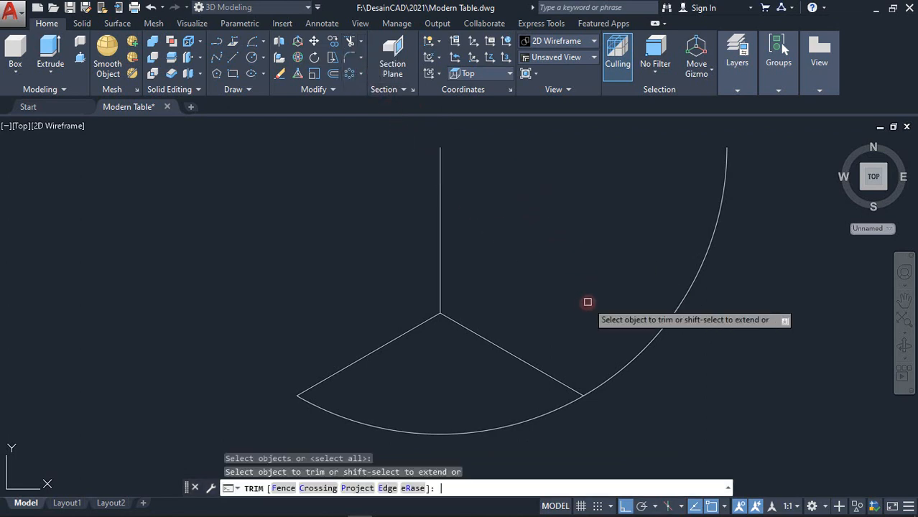
left_click(612, 376)
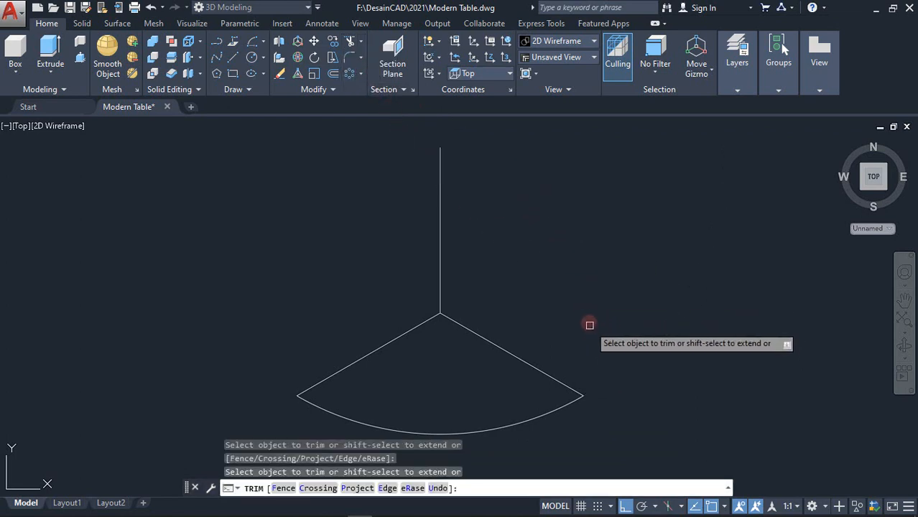
key("Return")
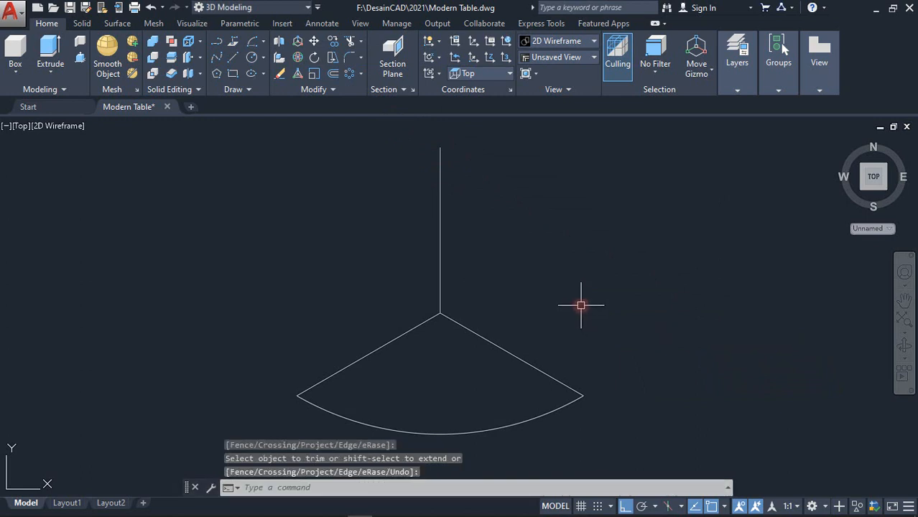
- Create a polar array of the trimmed arc around the point where the spokes meet, with 3 items
left_click(349, 73)
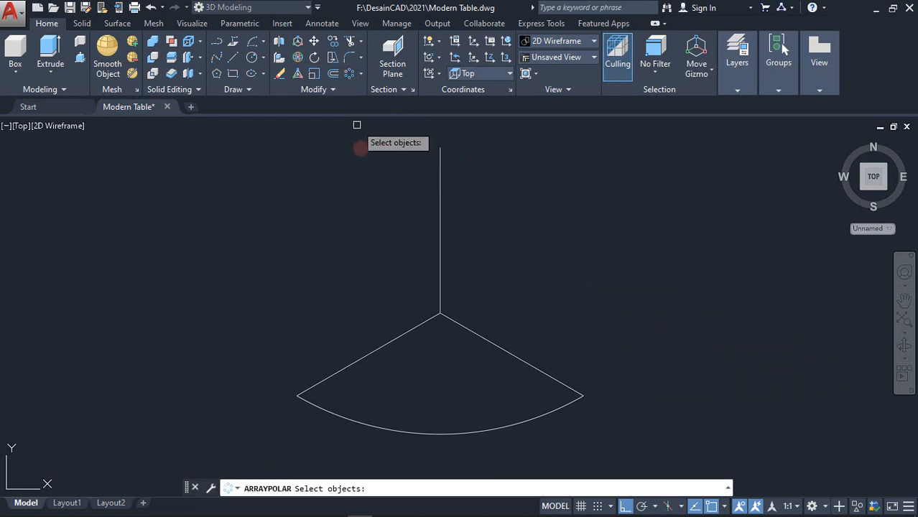
left_click(408, 429)
key("Return")
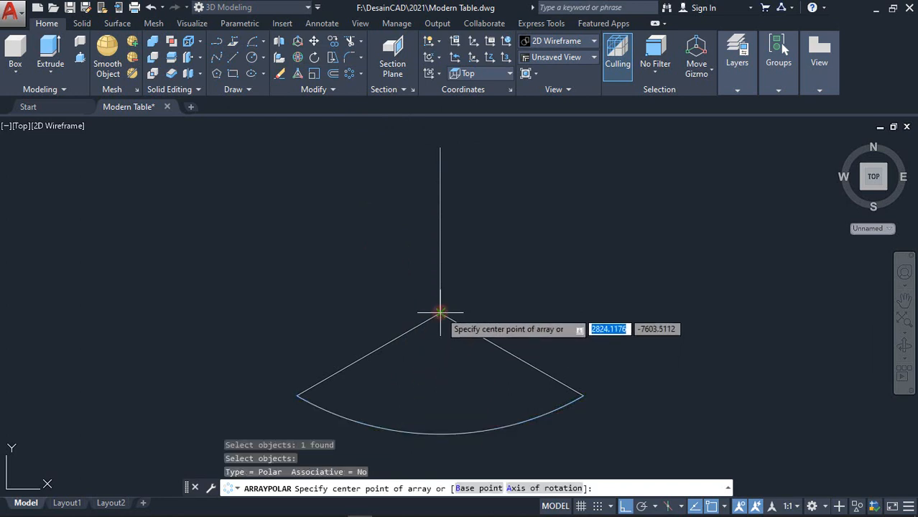
left_click(441, 313)
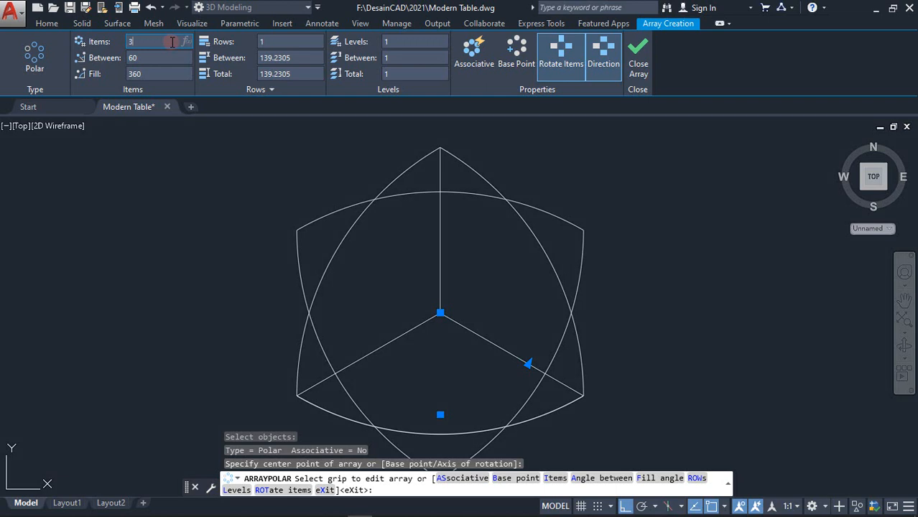
left_click(173, 41)
type("3")
key("Return")
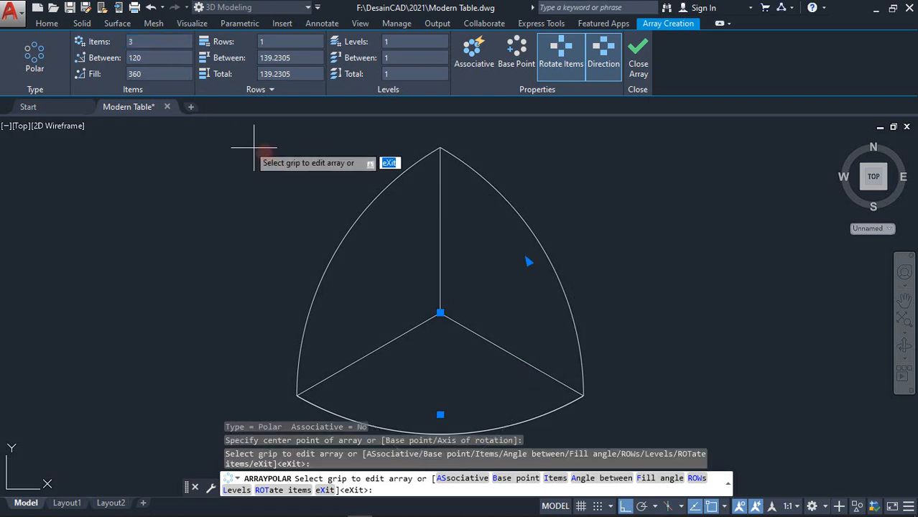
left_click(635, 63)
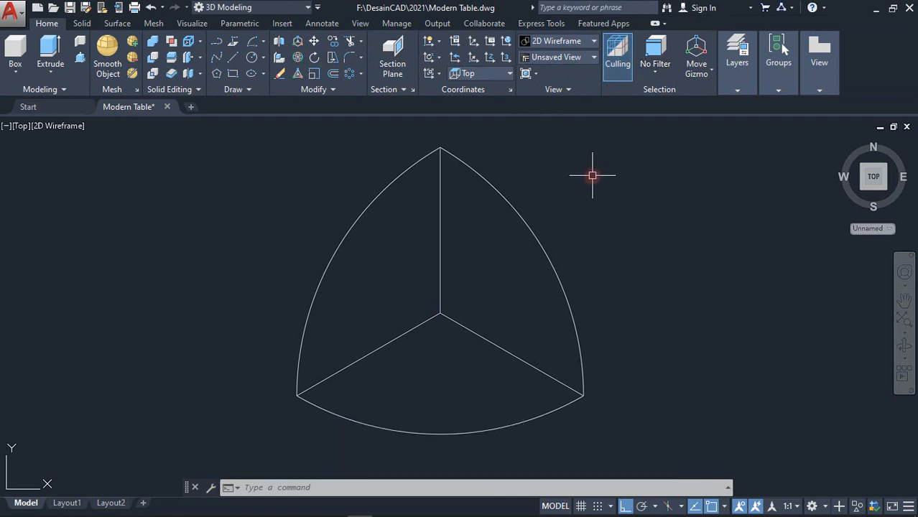
- Fillet the top corner between the two side arcs with a radius of 150
left_click(349, 59)
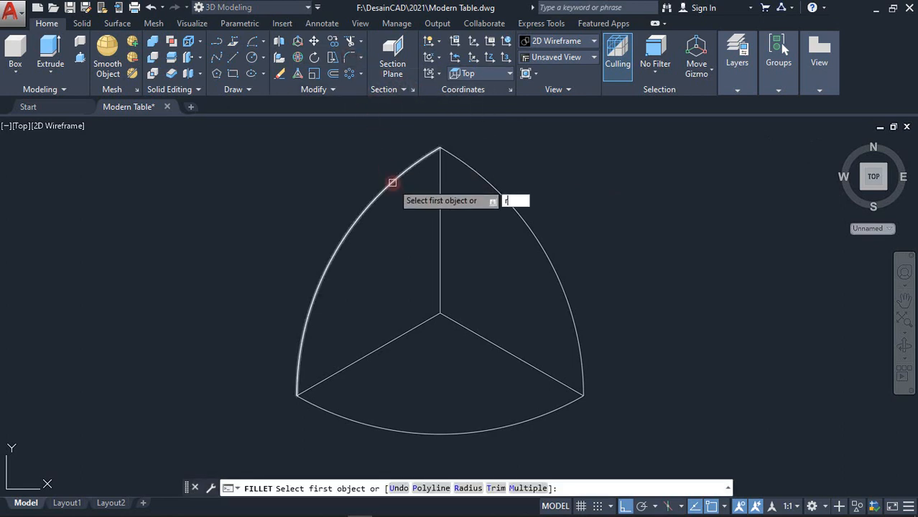
type("r")
key("Return")
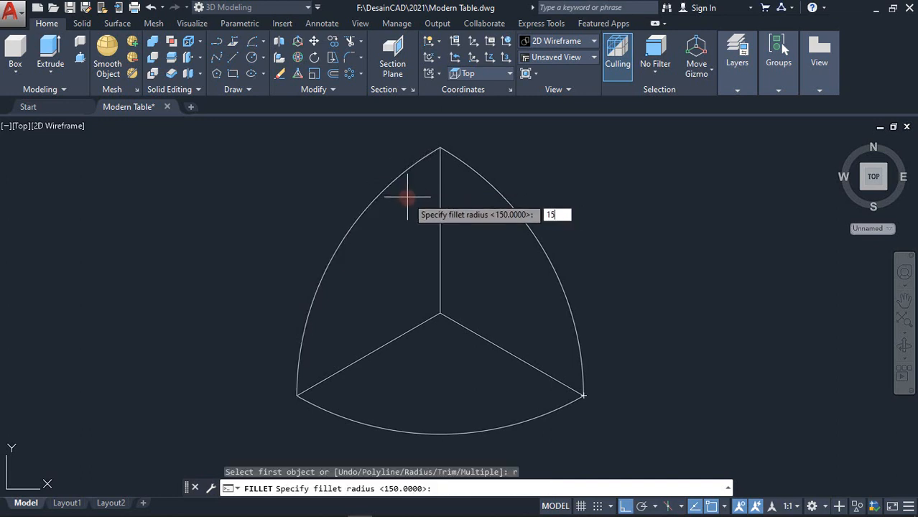
type("150")
key("Return")
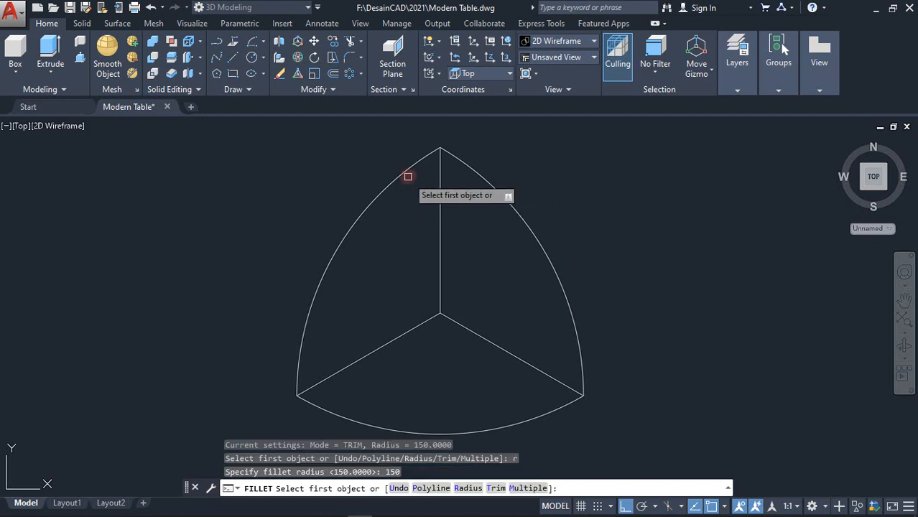
left_click(411, 169)
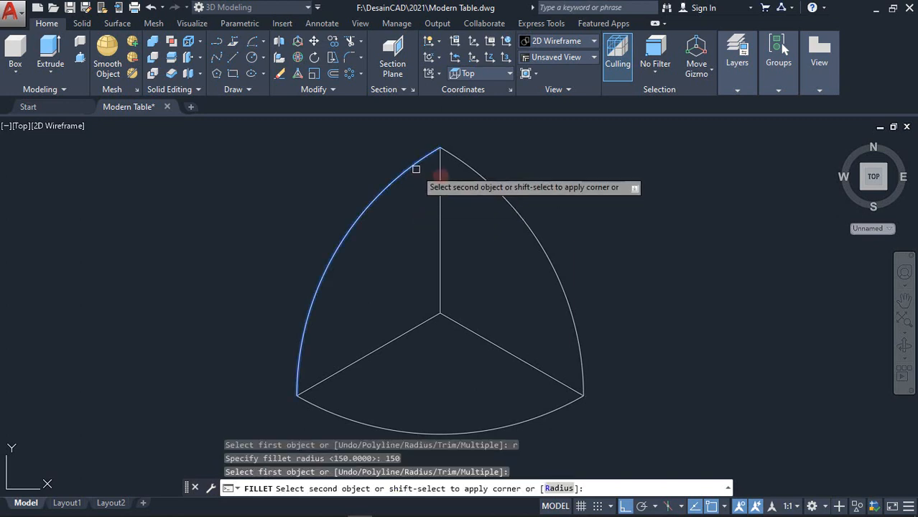
left_click(466, 171)
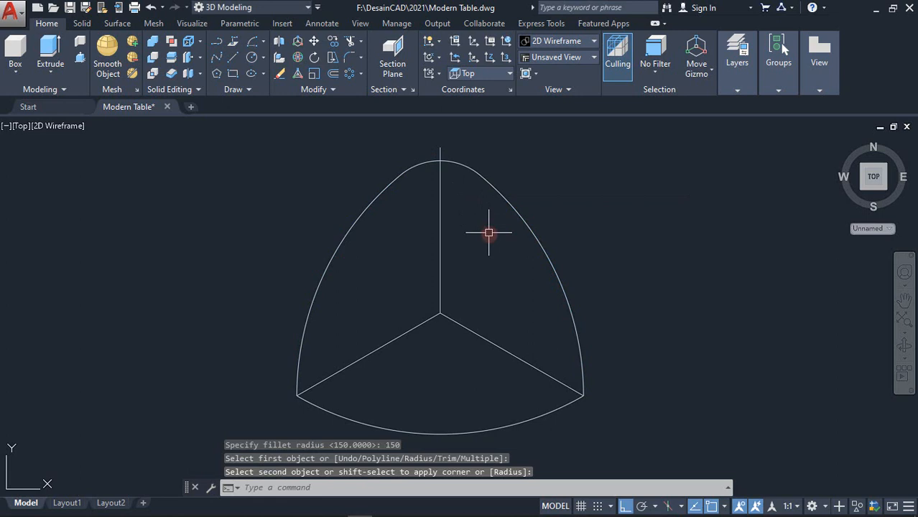
- Fillet the lower-right and lower-left corners of the arc outline with the same 150 radius
key("Return")
left_click(554, 407)
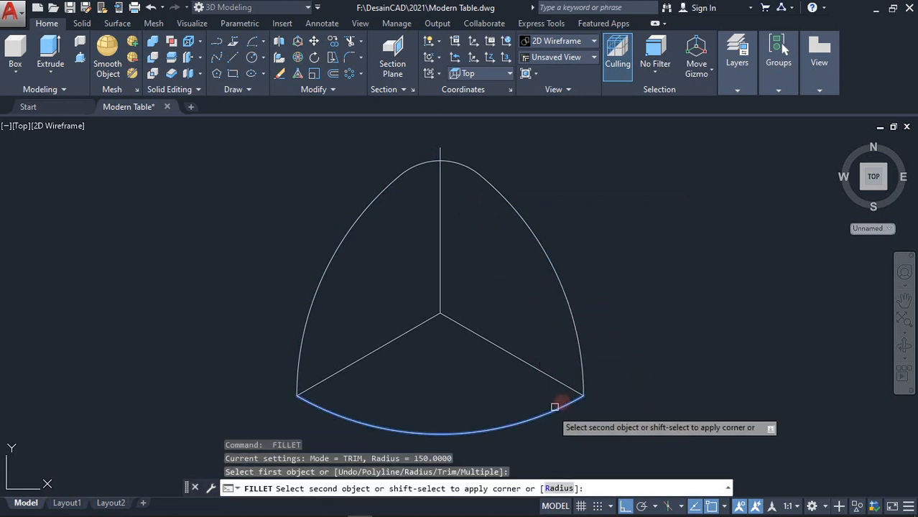
left_click(581, 377)
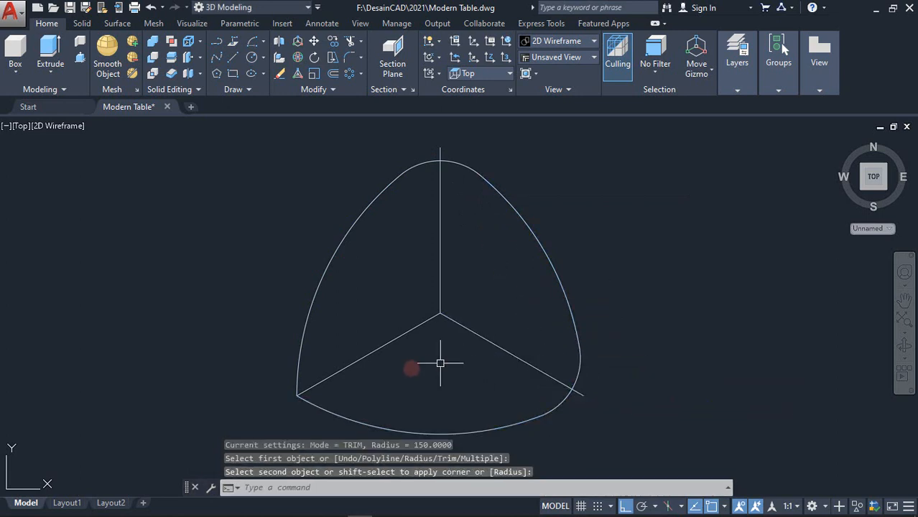
key("Return")
left_click(338, 413)
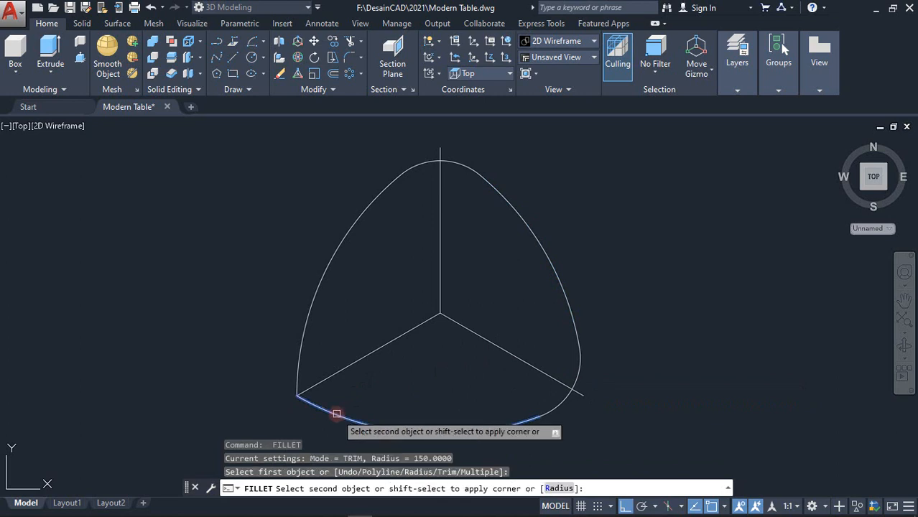
left_click(301, 373)
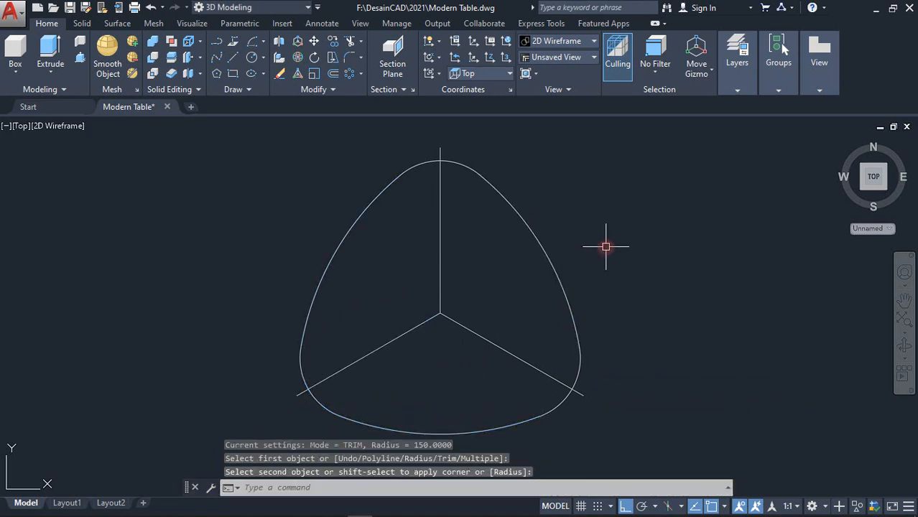
- Join the three side arcs and three corner fillets of the rounded outline into a single closed polyline
middle_click_drag(605, 247, 612, 239)
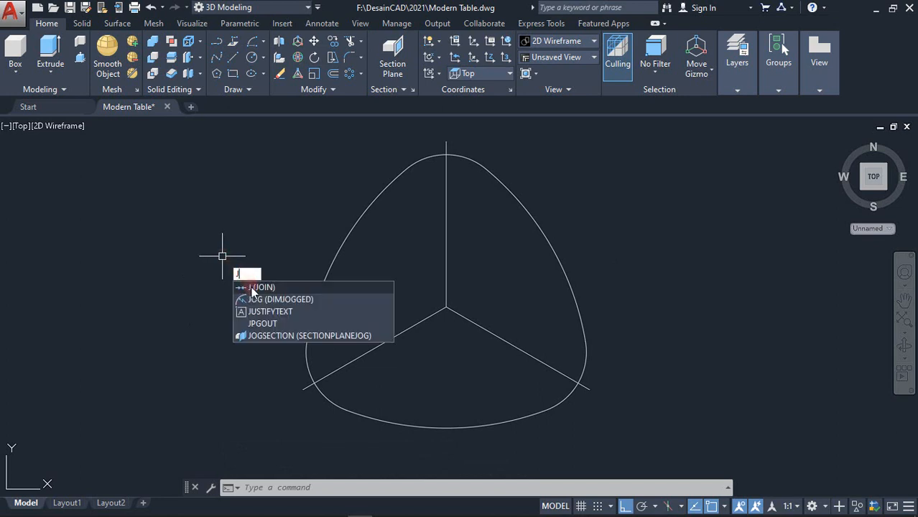
left_click(255, 287)
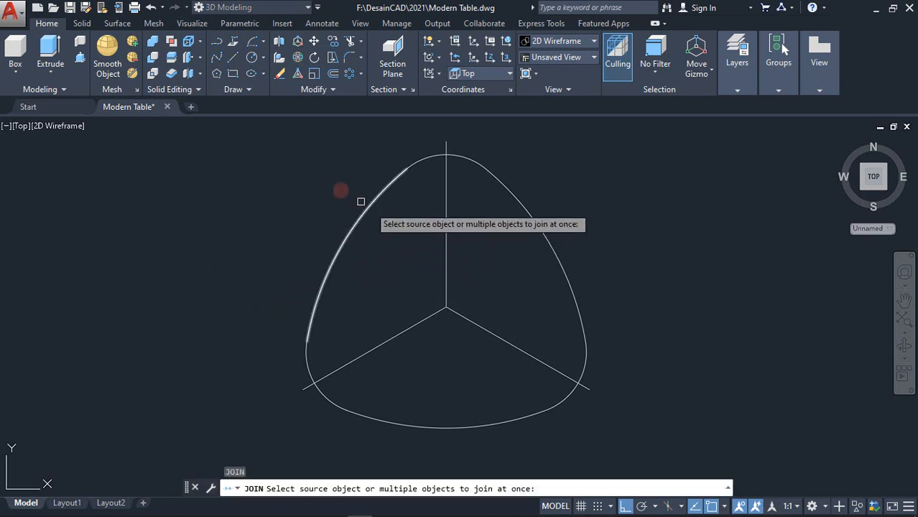
left_click(401, 191)
left_click(377, 148)
left_click(585, 212)
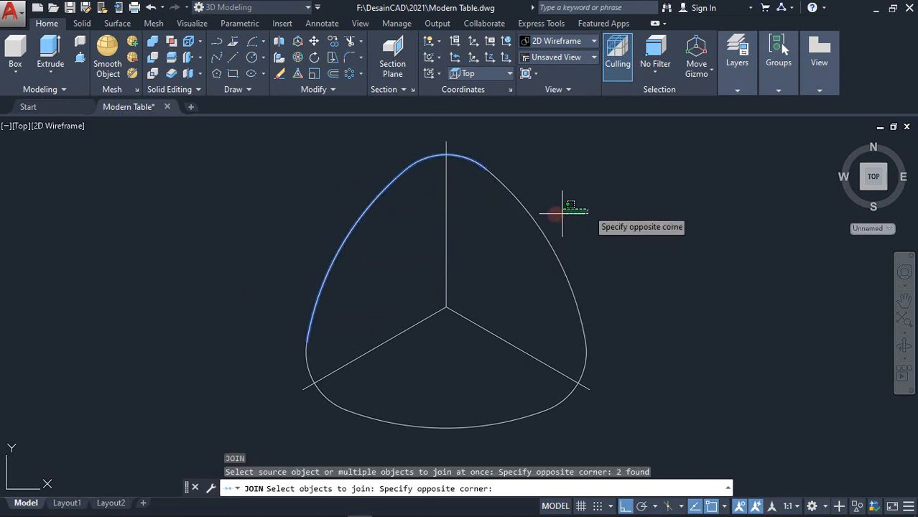
left_click(546, 199)
left_click(590, 371)
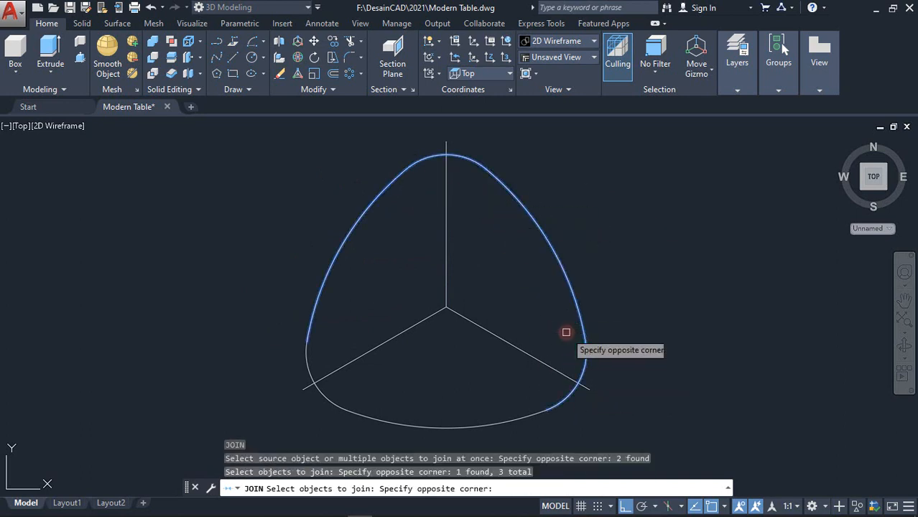
left_click(517, 423)
left_click(525, 430)
left_click(498, 402)
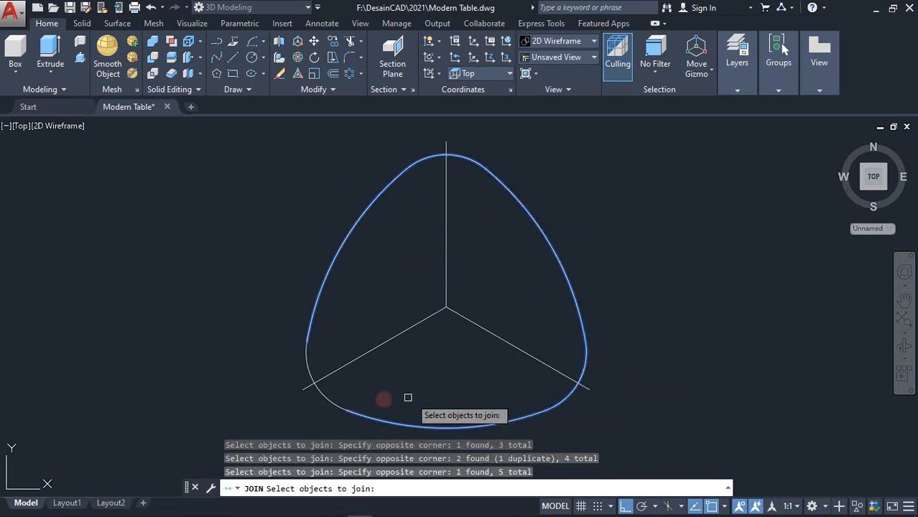
left_click(332, 405)
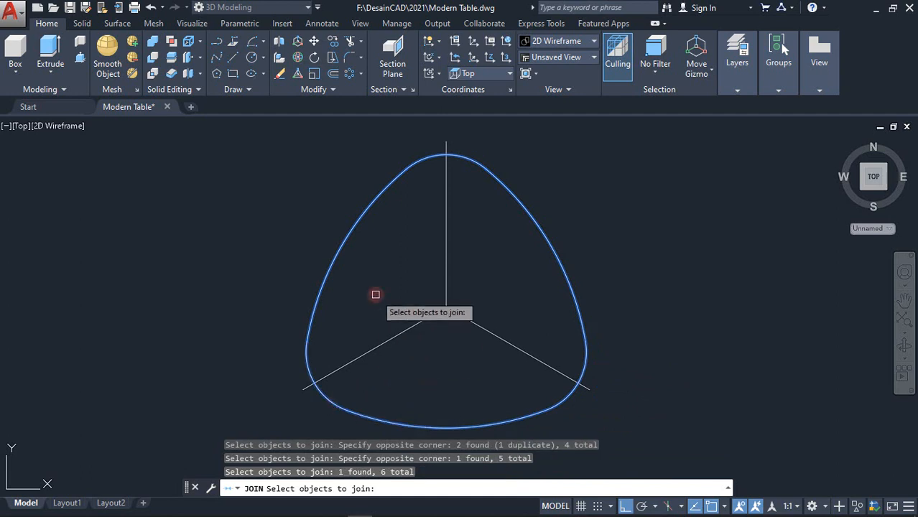
key("Return")
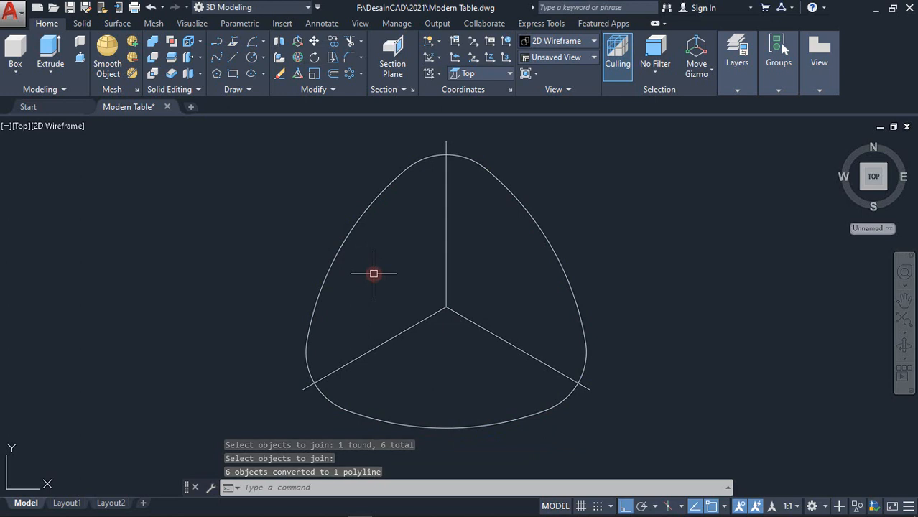
- Offset the joined outline inward by 30
type("O")
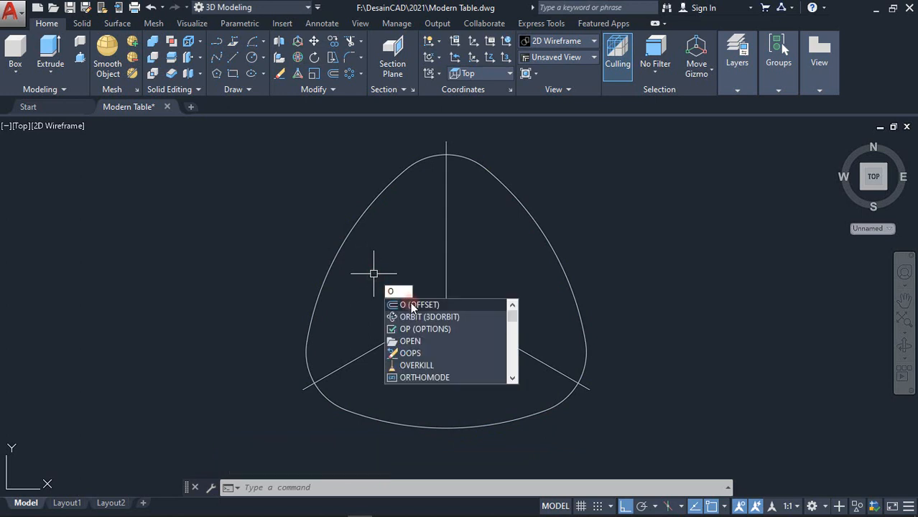
left_click(414, 306)
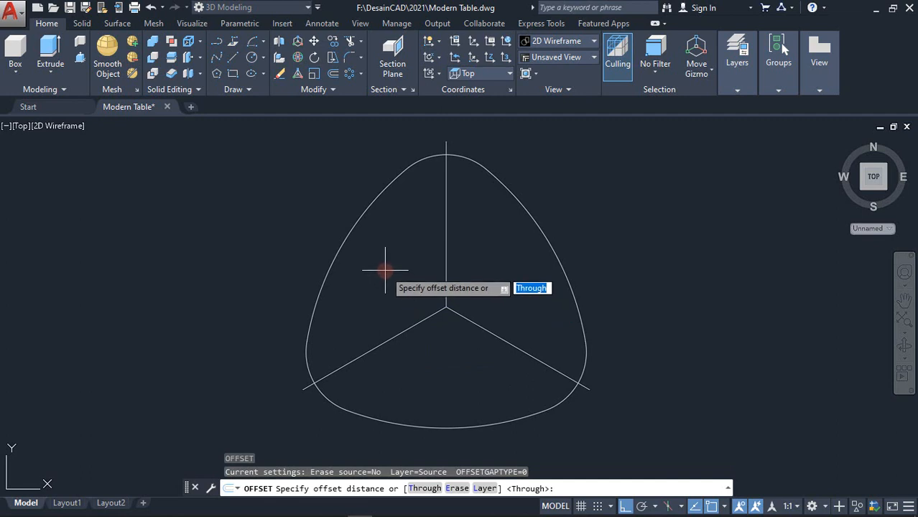
type("30")
key("Return")
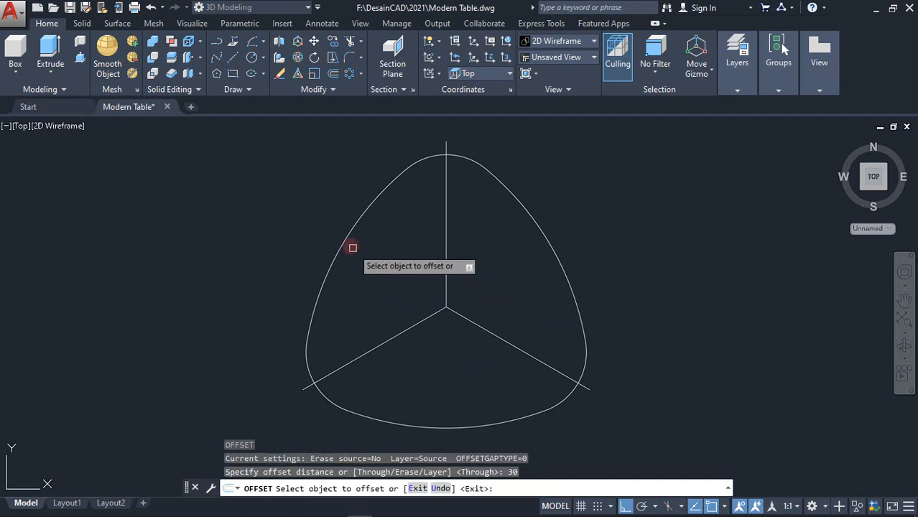
left_click(348, 241)
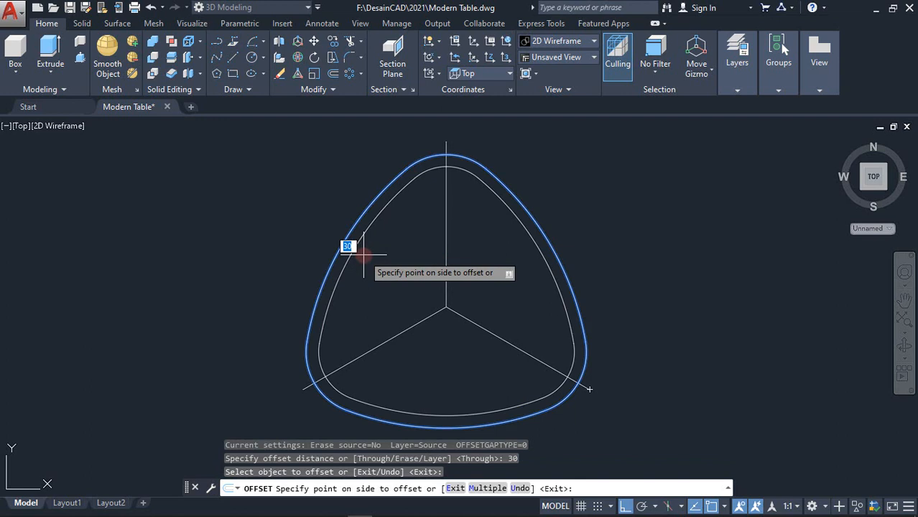
left_click(363, 253)
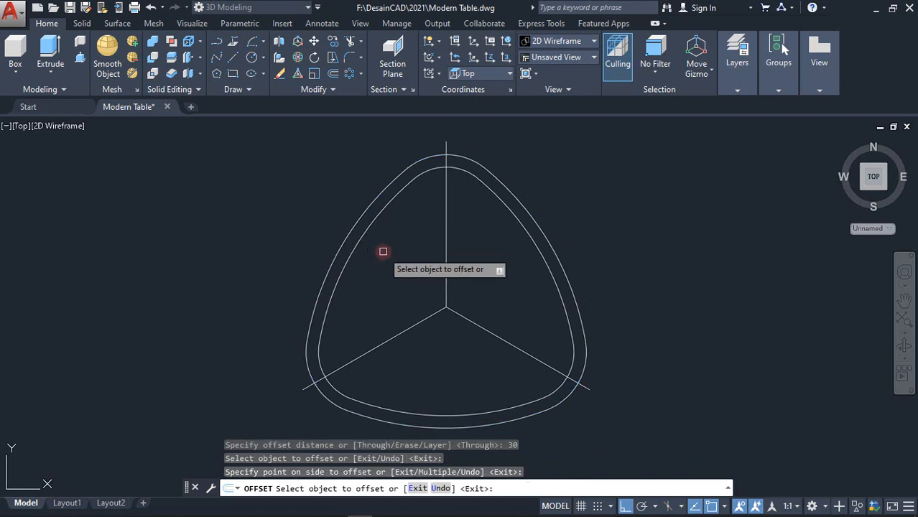
key("Return")
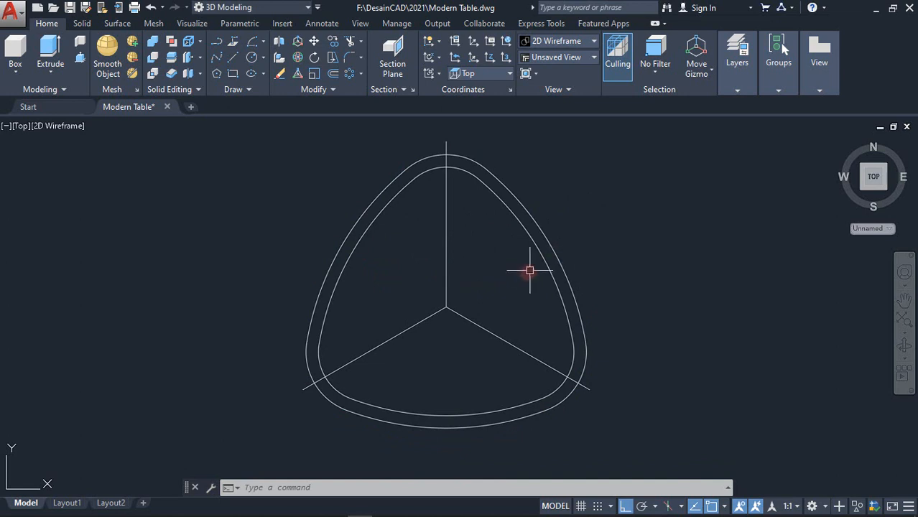
- Move both rounded outlines 500 straight up along Z from the point where the spokes meet
middle_click_drag(518, 277, 576, 186, "shift")
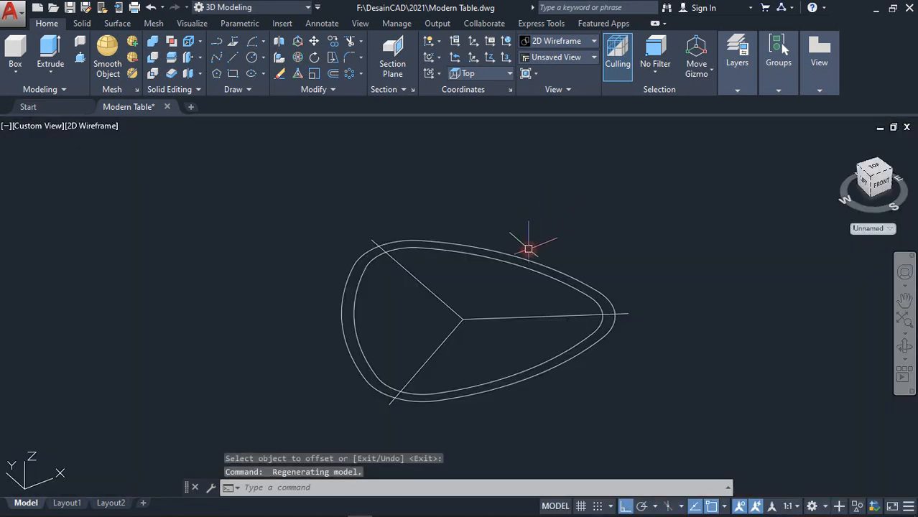
middle_click_drag(528, 248, 526, 230)
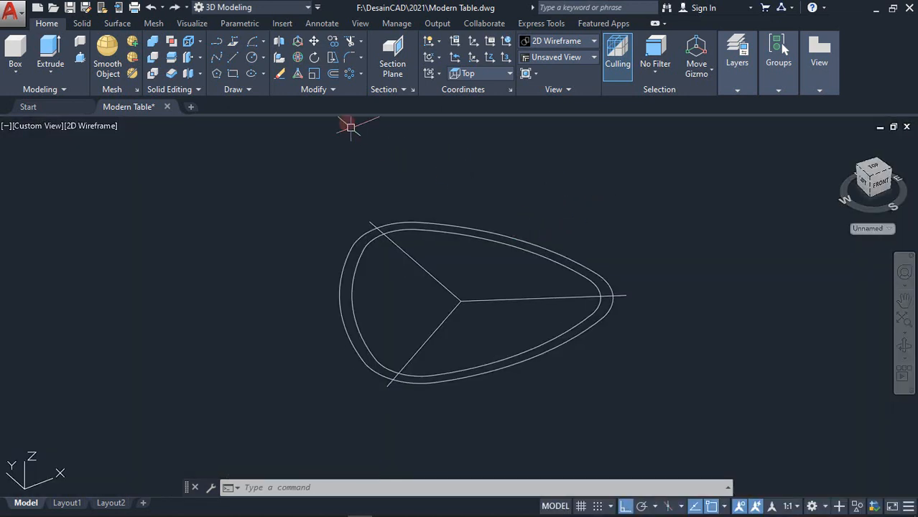
left_click(315, 41)
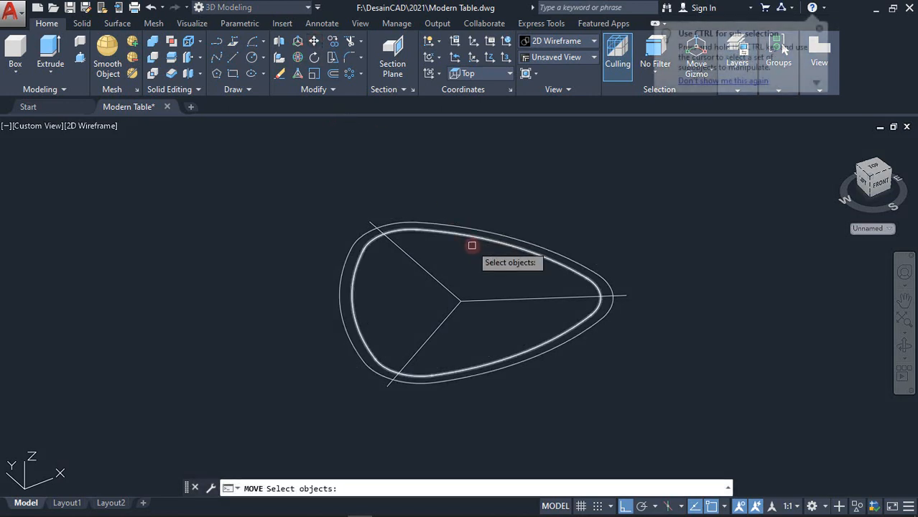
left_click(472, 245)
left_click(447, 203)
key("Return")
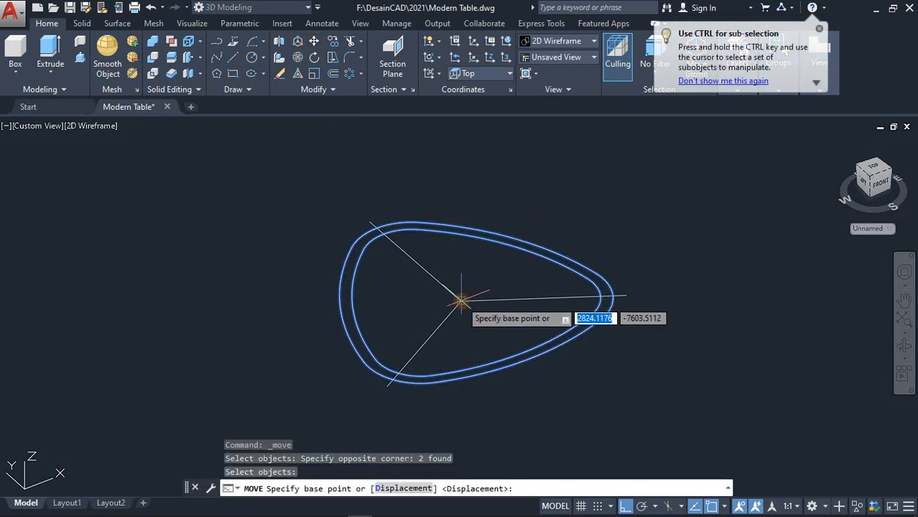
left_click(460, 301)
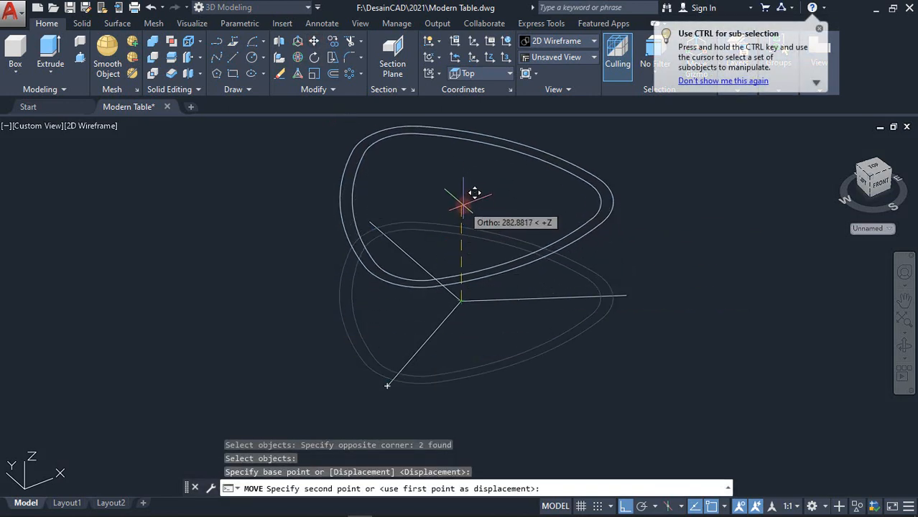
type("500")
key("Return")
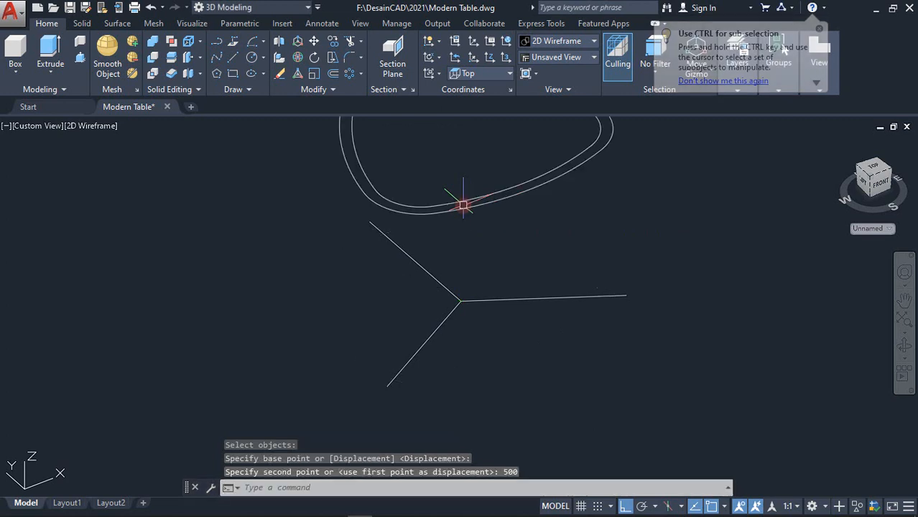
- Move the inner outline 30 straight down along Z, below the outer outline
middle_click_drag(463, 206, 446, 355)
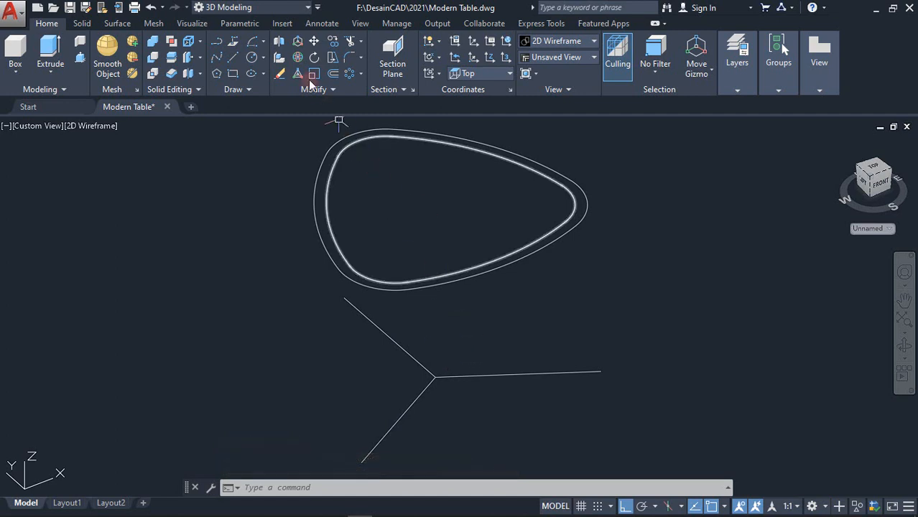
left_click(314, 41)
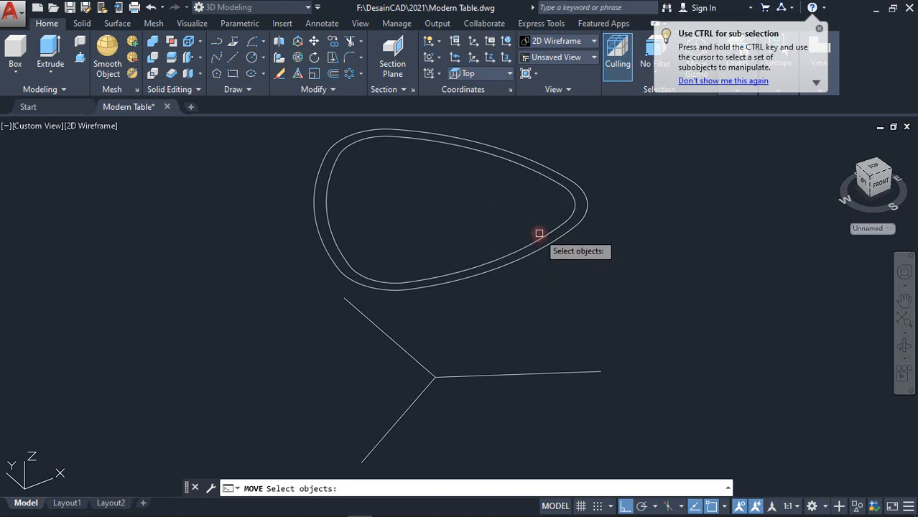
left_click(556, 256)
key("Return")
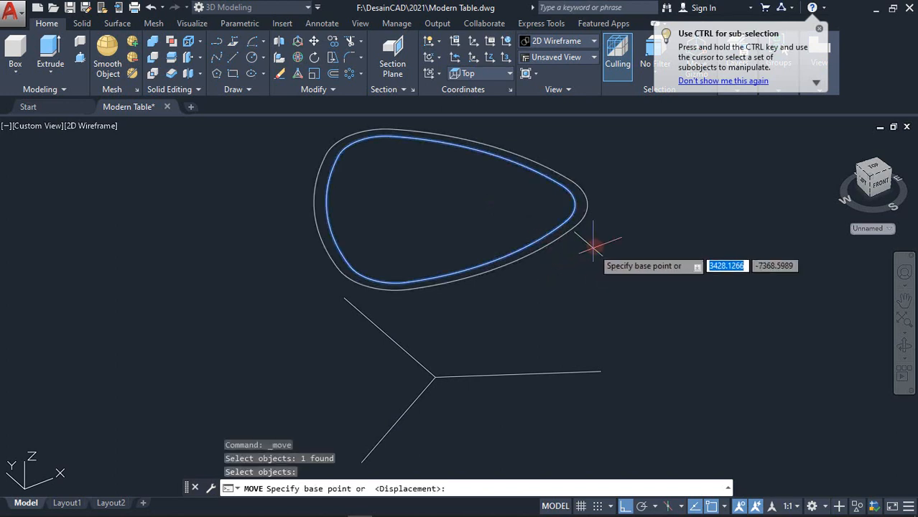
left_click(599, 248)
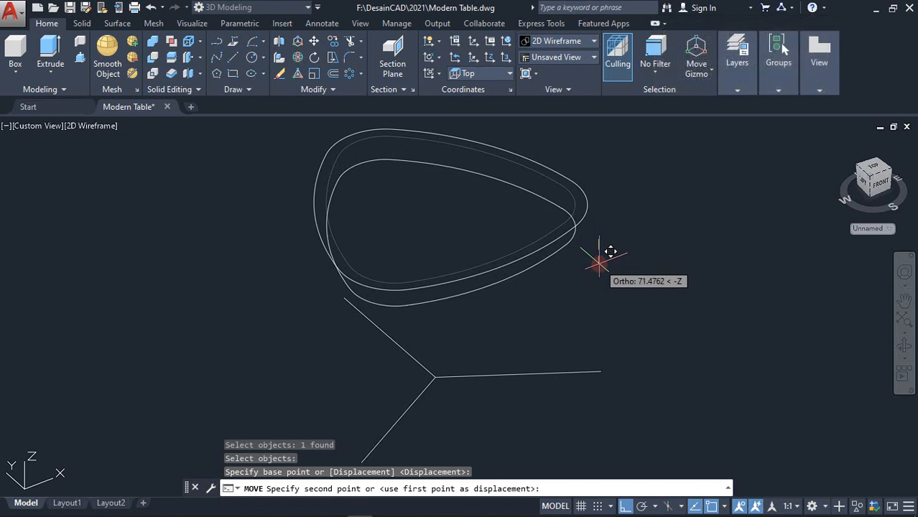
type("30")
key("Return")
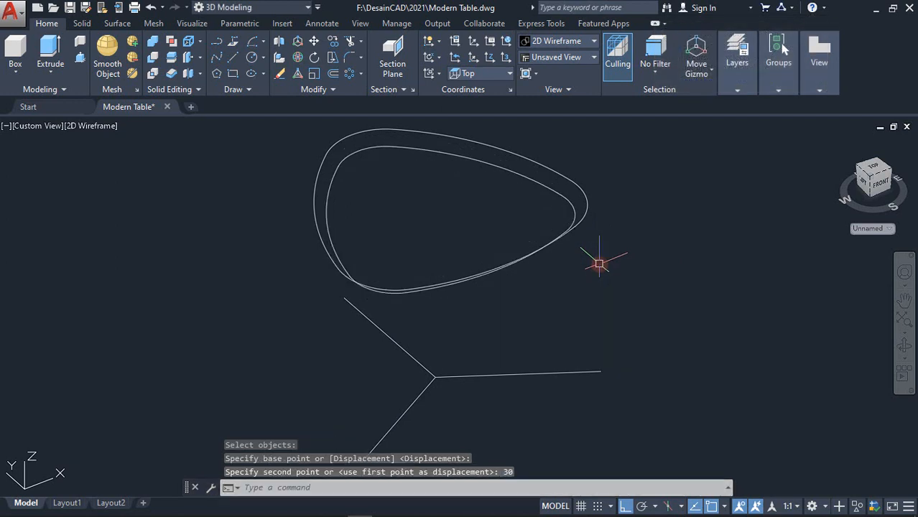
- Loft a solid tabletop from the outer outline to the lowered inner outline, using cross sections only
mouse_move(596, 273)
middle_mouse_down("shift")
mouse_move(550, 204)
mouse_move(549, 217)
mouse_move(589, 267)
mouse_move(567, 314)
middle_mouse_up("shift")
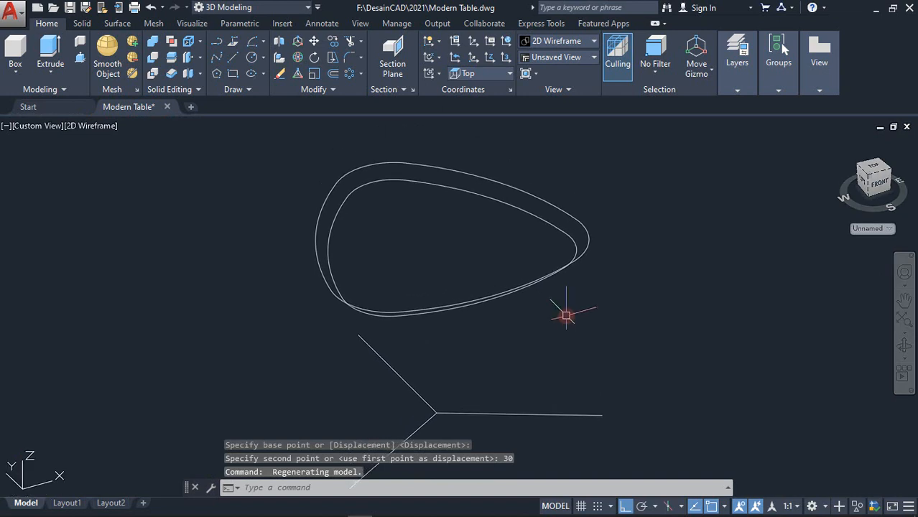
type("OF")
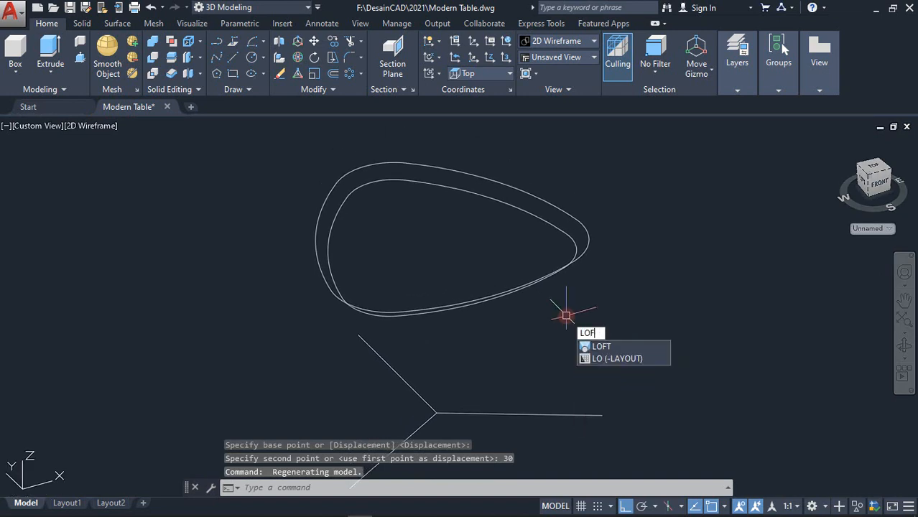
type("YT")
left_click(607, 346)
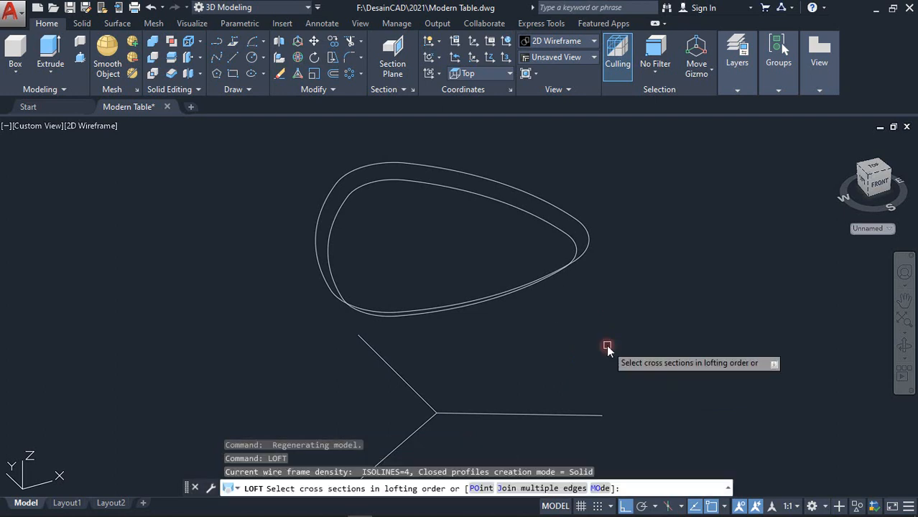
key("Return")
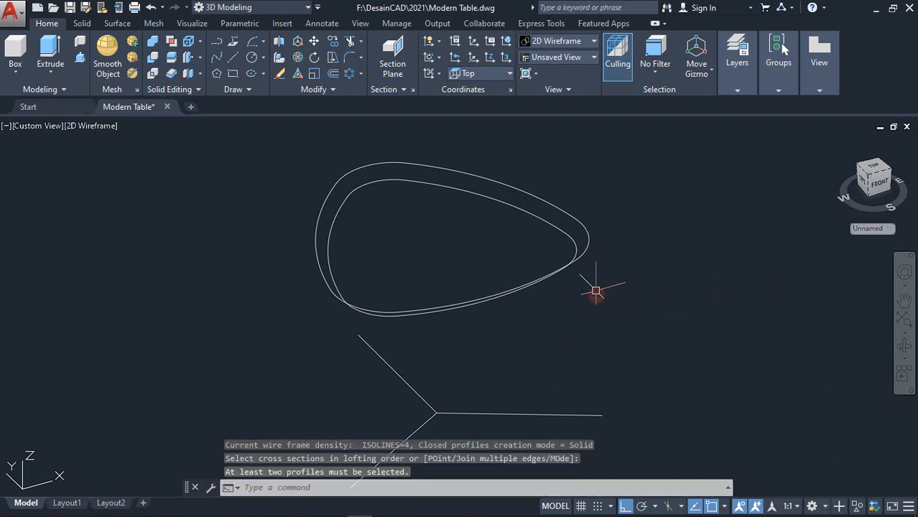
key("Return")
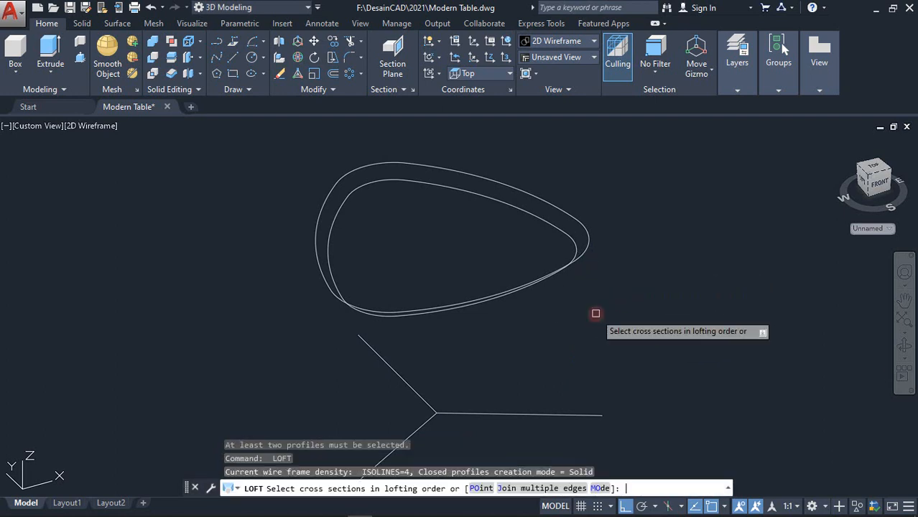
left_click(586, 254)
left_click(577, 245)
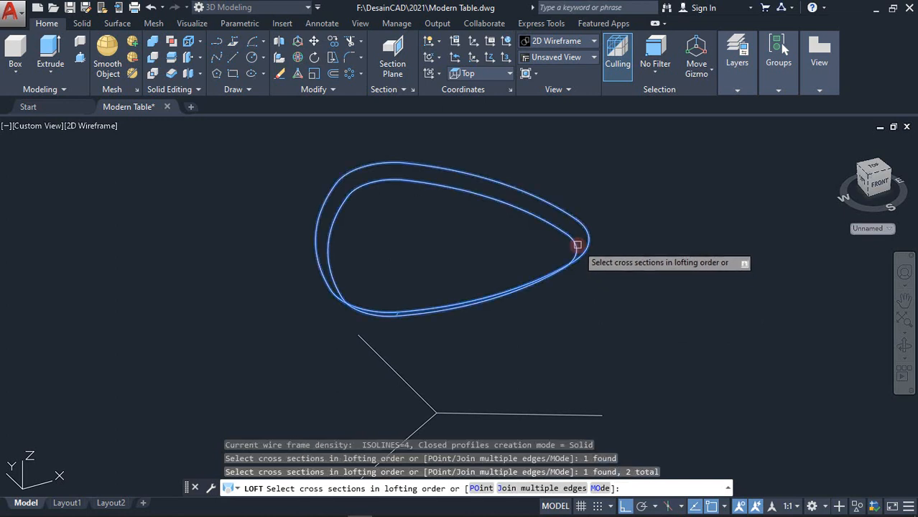
key("Return")
key("Return")
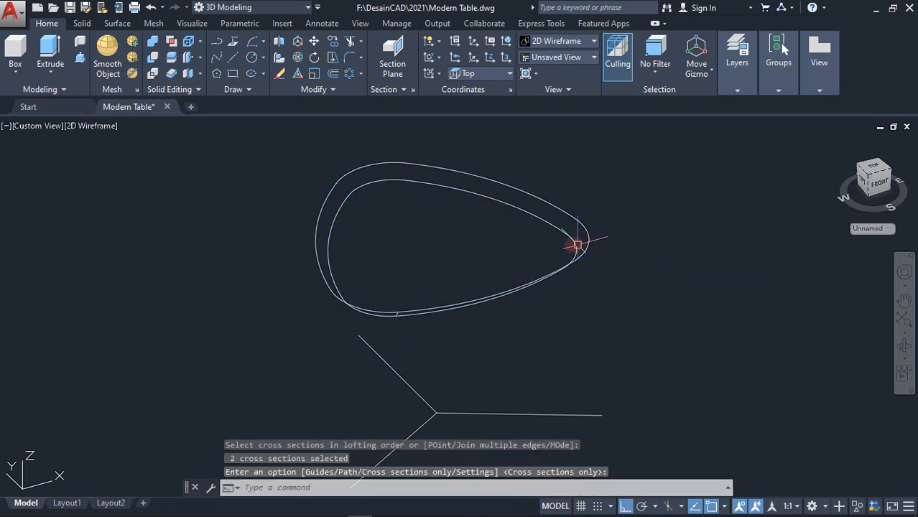
- Display the model in the Conceptual visual style and view the lofted tabletop from an angle
left_click(101, 129)
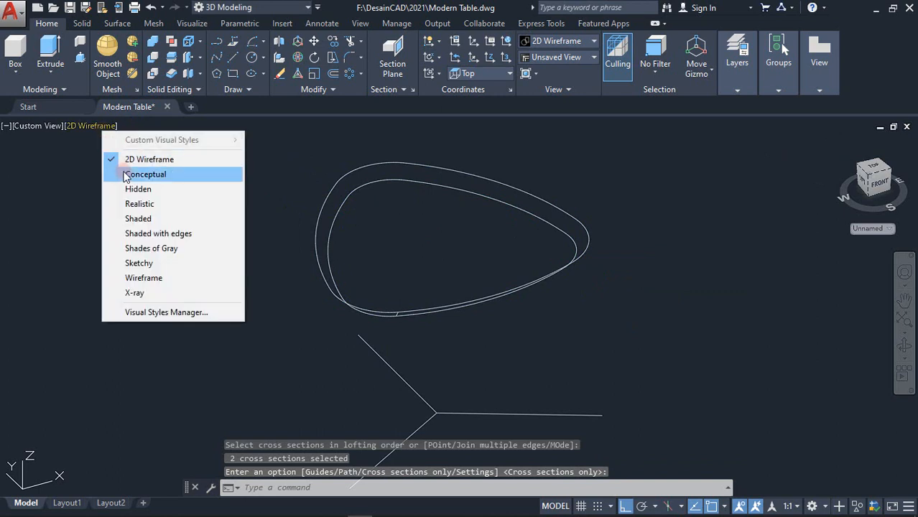
left_click(128, 175)
mouse_move(260, 285)
middle_mouse_down("shift")
mouse_move(260, 221)
mouse_move(274, 174)
mouse_move(287, 278)
middle_mouse_up("shift")
middle_click_drag(303, 313, 305, 276)
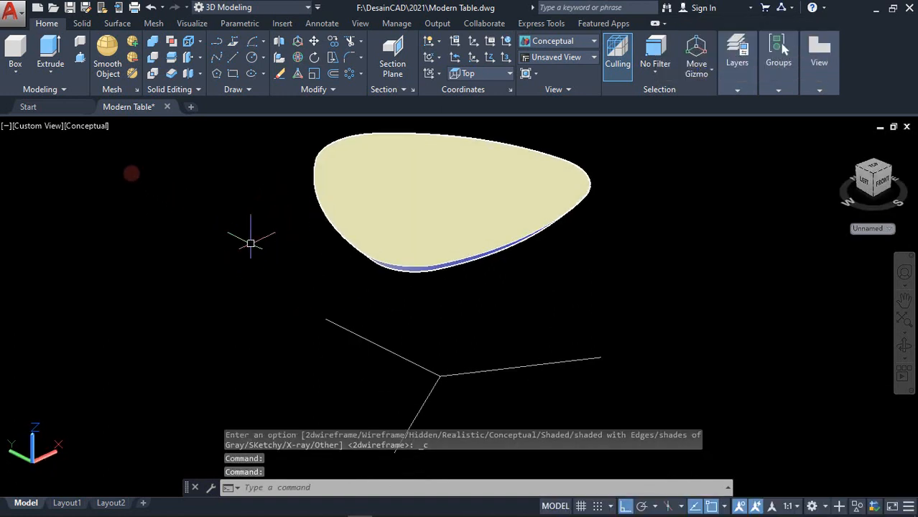
- Show the model from the top in the 2D Wireframe visual style, with the whole tabletop and spoke layout in view
left_click(30, 126)
left_click(48, 157)
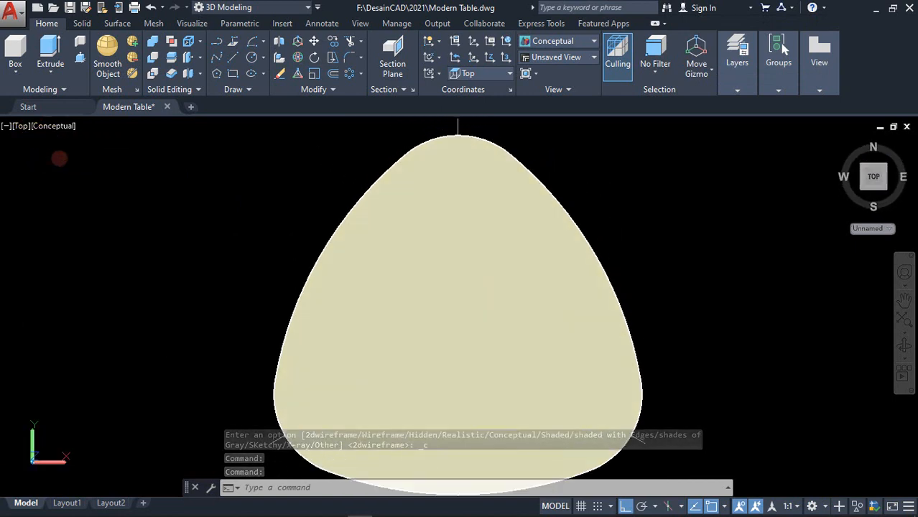
left_click(69, 127)
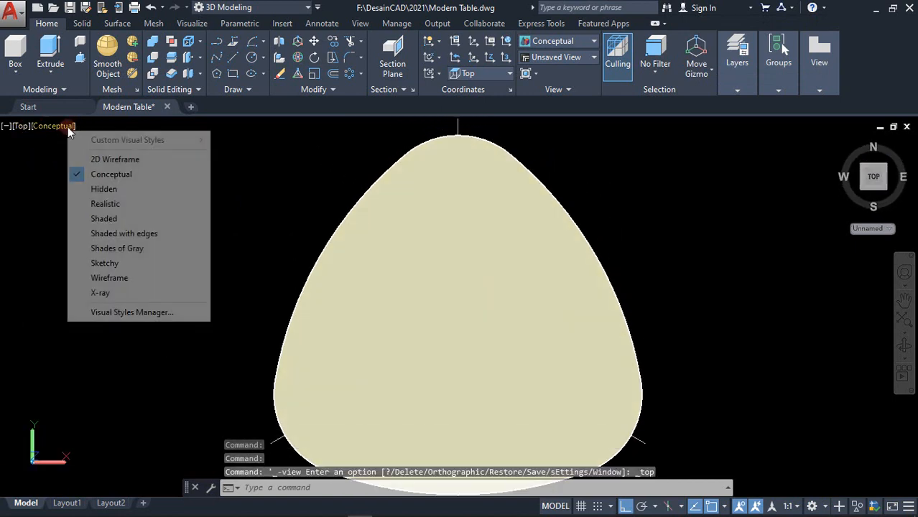
left_click(99, 159)
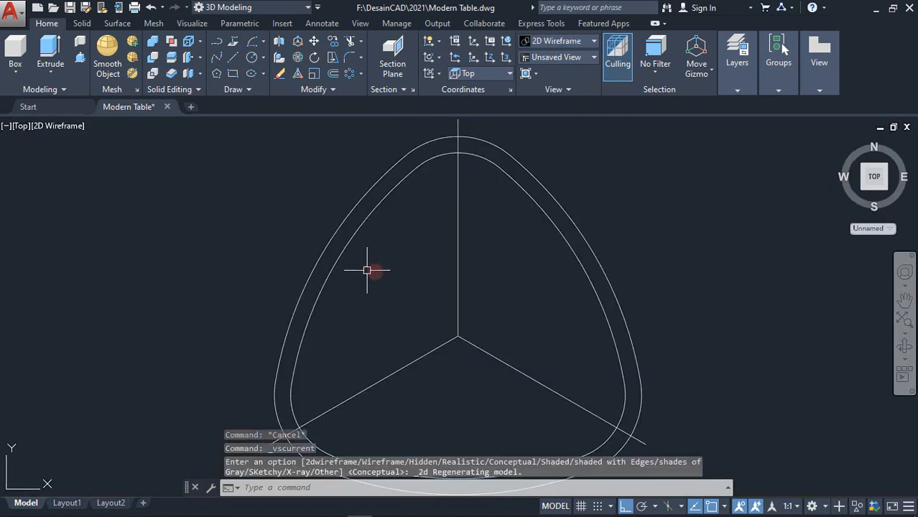
scroll(374, 268, "down", 2)
middle_click_drag(375, 269, 423, 239)
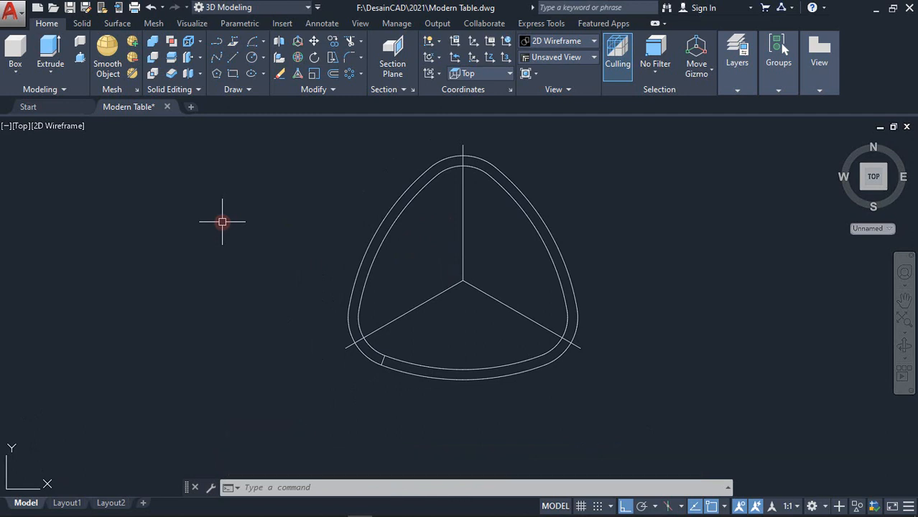
- Draw a circle 40 in diameter in the empty space beside the tabletop outline
left_click(251, 59)
left_click(285, 271)
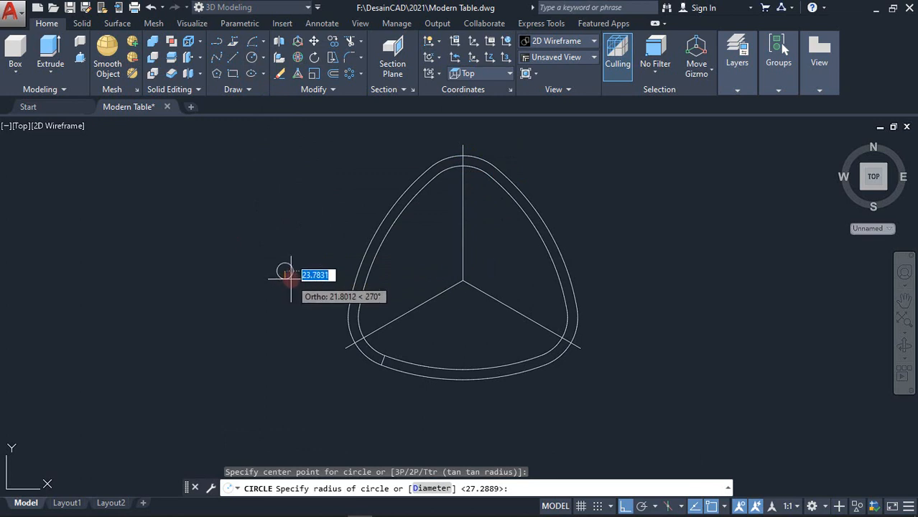
type("d")
key("Return")
type("40")
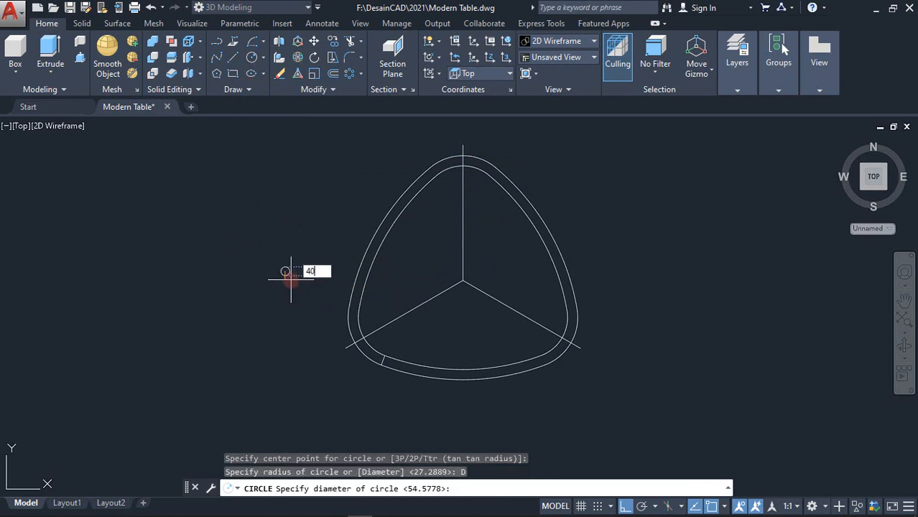
key("Return")
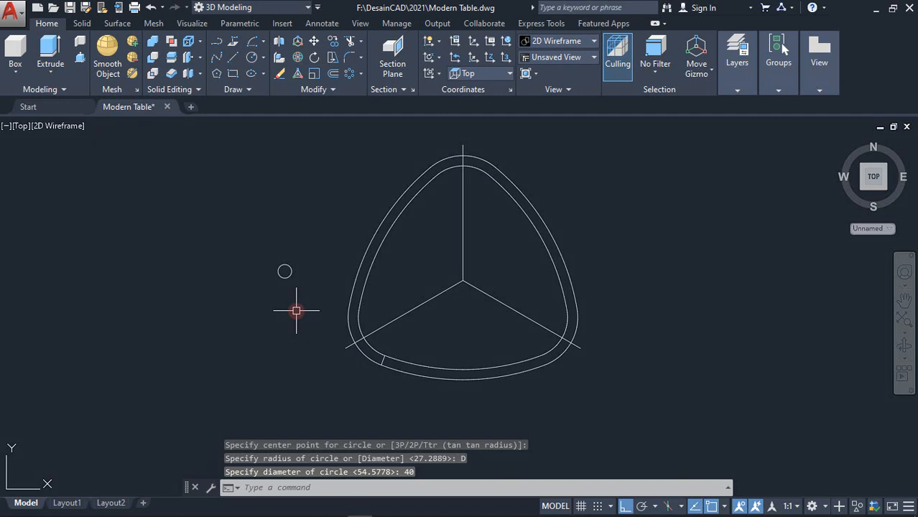
- Copy the 40-diameter circle twice straight downward, making a column of three circles beside the tabletop
type("CO")
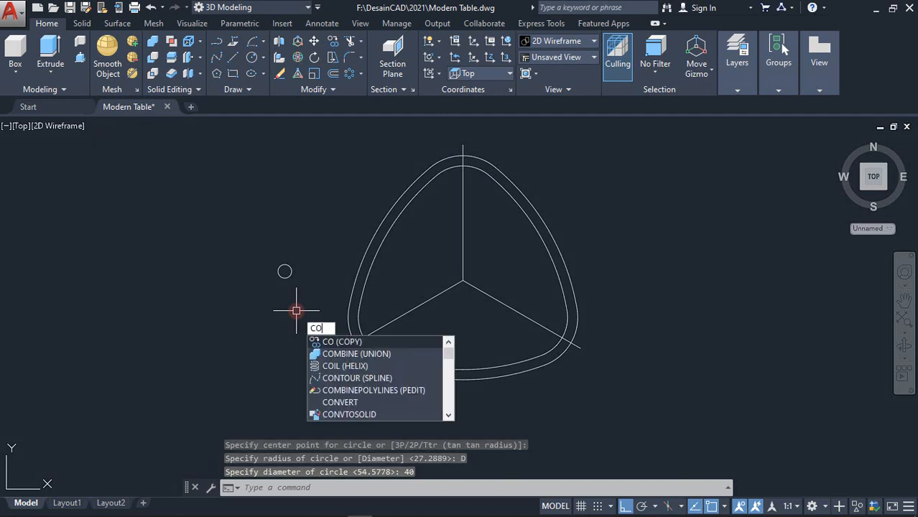
left_click(327, 342)
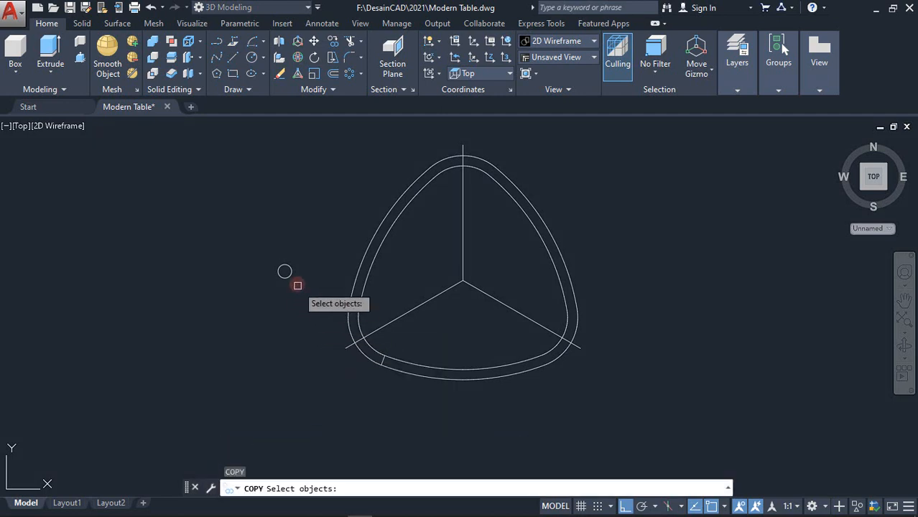
left_click(285, 267)
key("Return")
left_click(309, 266)
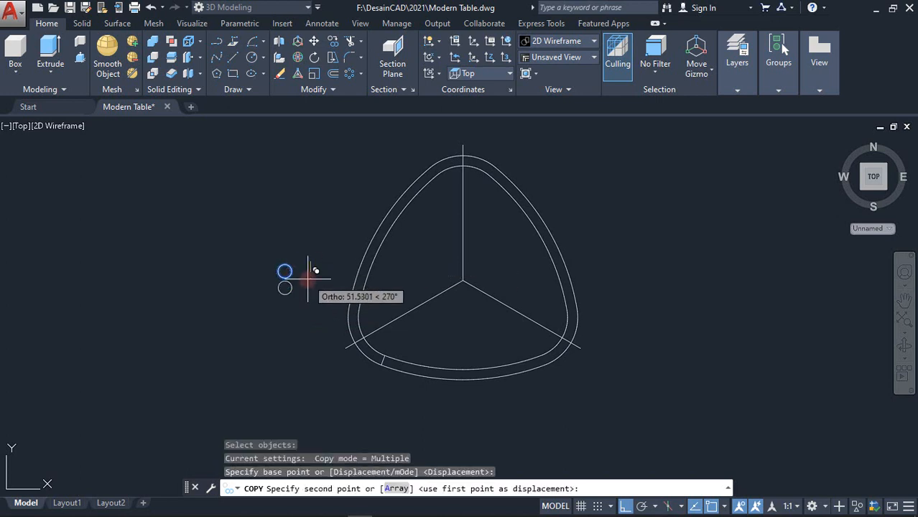
left_click(309, 286)
left_click(309, 293)
key("Return")
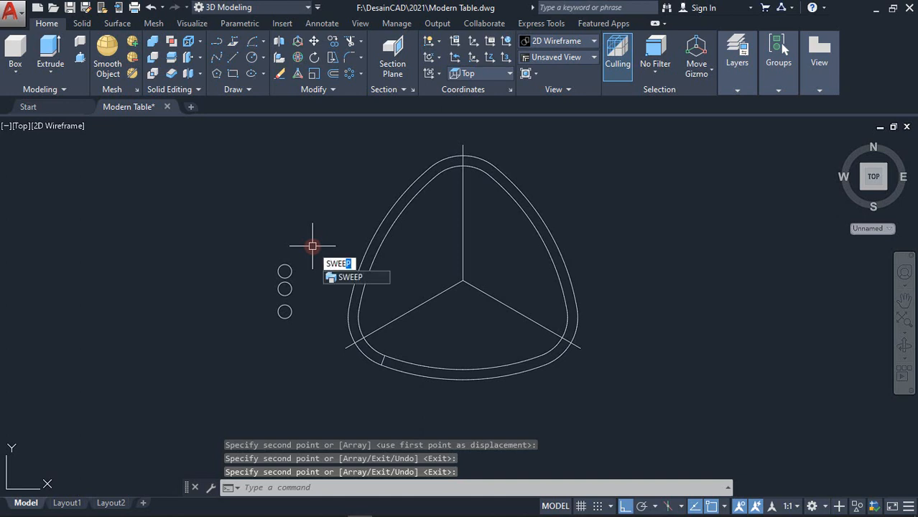
- Sweep the uppermost circle of the column along the lower-left spoke as a solid bar
left_click(343, 278)
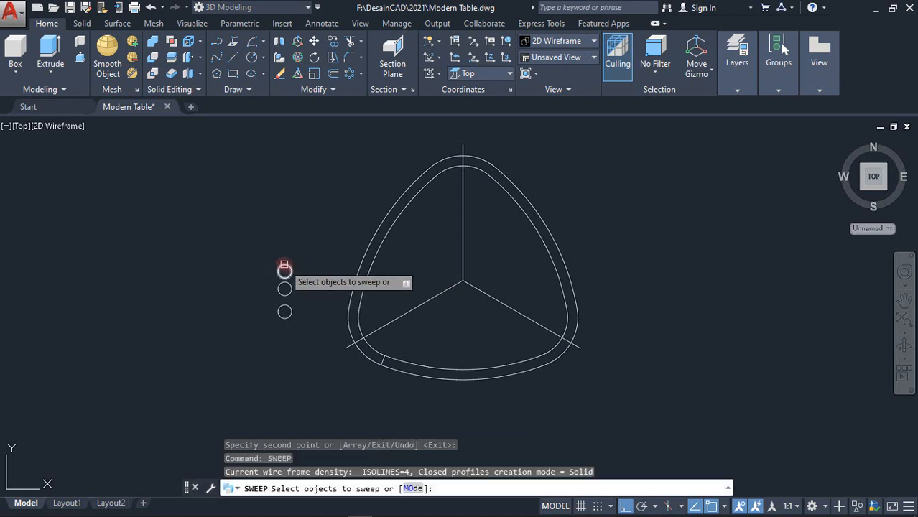
left_click(285, 265)
key("Return")
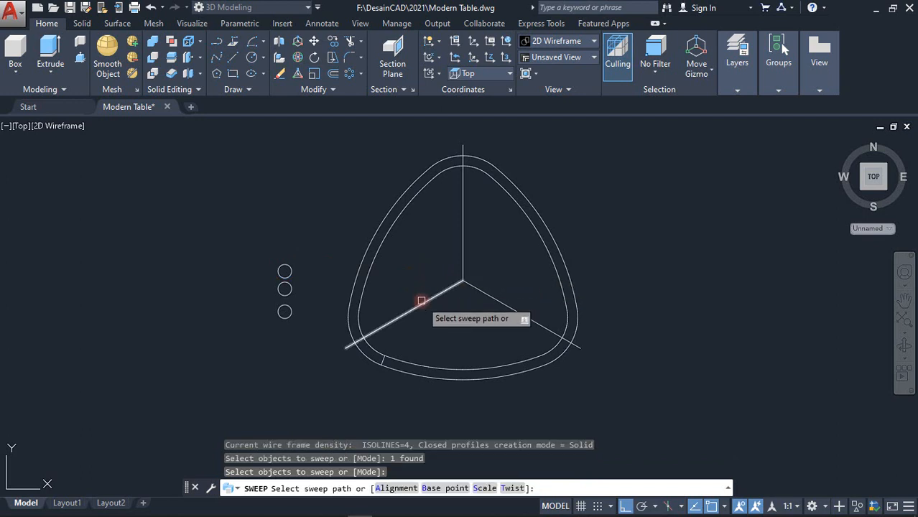
left_click(422, 300)
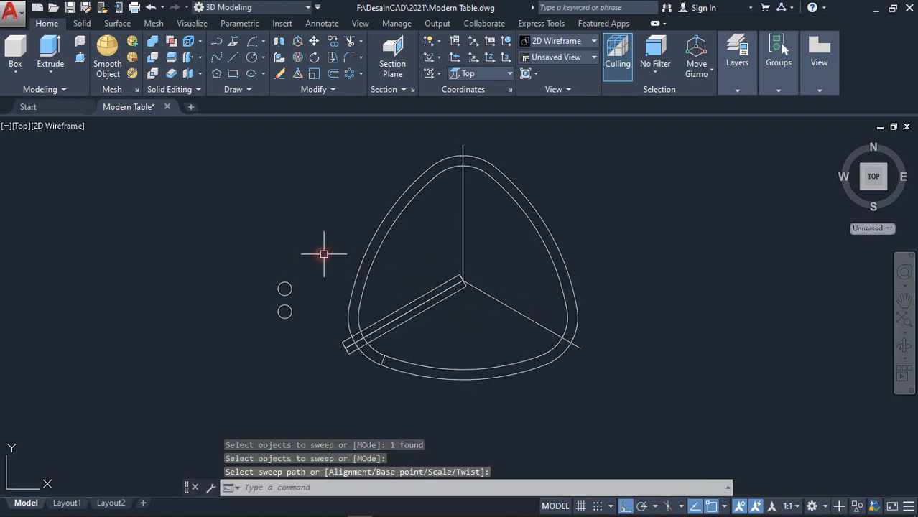
- Sweep the upper of the two remaining circles along the vertical spoke as a solid bar
key("Return")
left_click(285, 287)
key("Return")
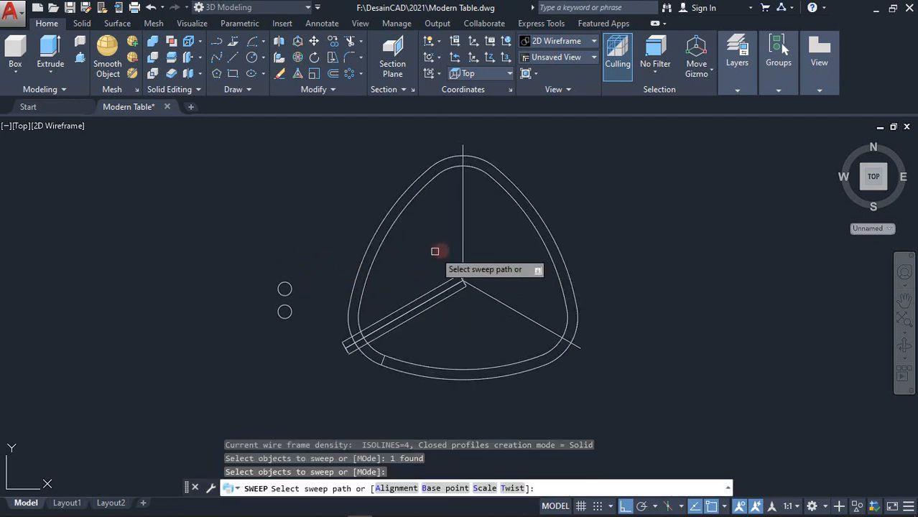
left_click(460, 245)
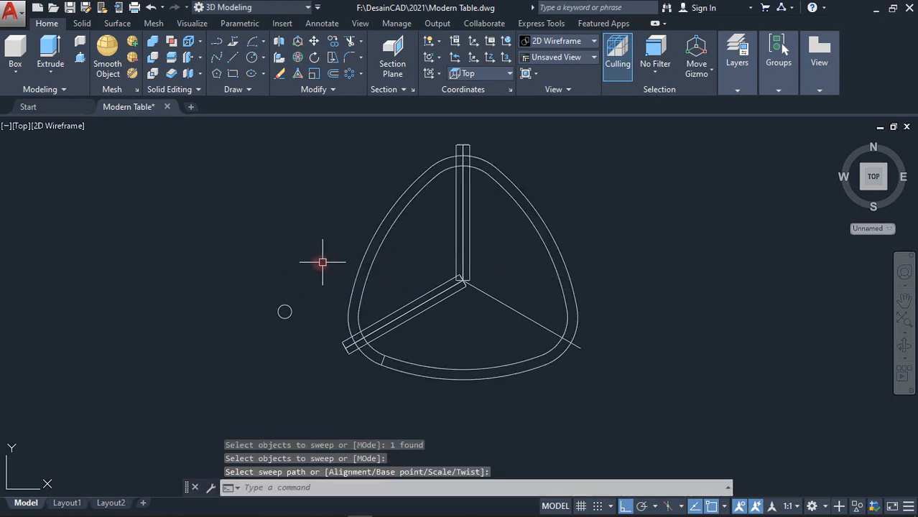
- Sweep the last remaining circle along the lower-right spoke as a solid bar
key("Return")
left_click(290, 306)
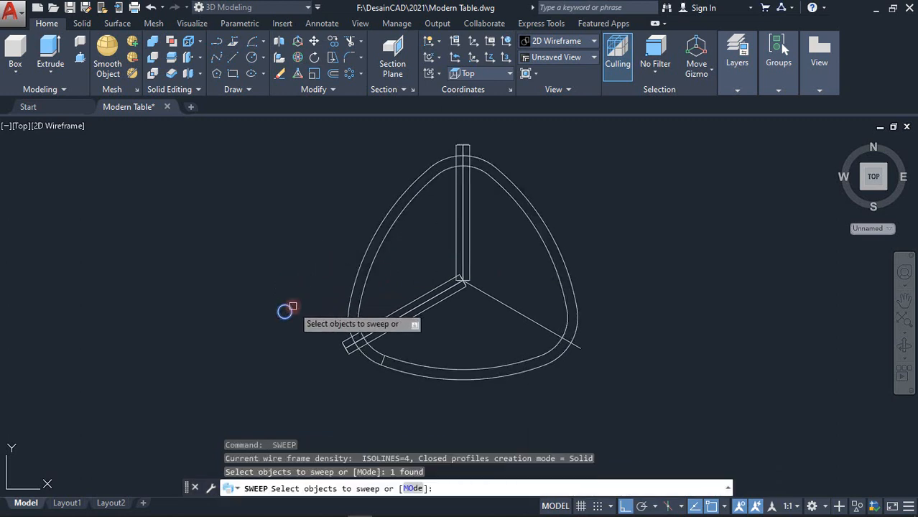
key("Return")
left_click(501, 305)
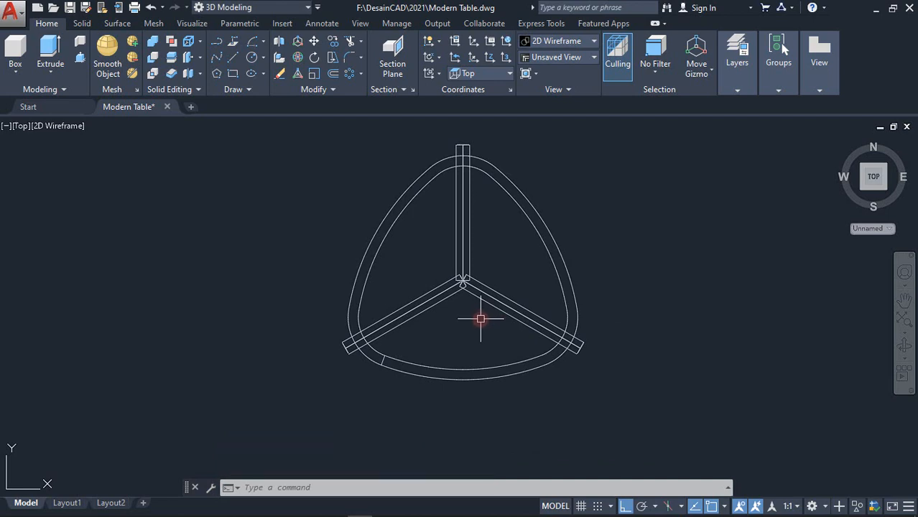
- Draw a circle wider than the swept bars, centered on the outer end of the vertical spoke in the top view
mouse_move(470, 329)
middle_mouse_down("shift")
mouse_move(486, 250)
mouse_move(518, 222)
middle_mouse_up("shift")
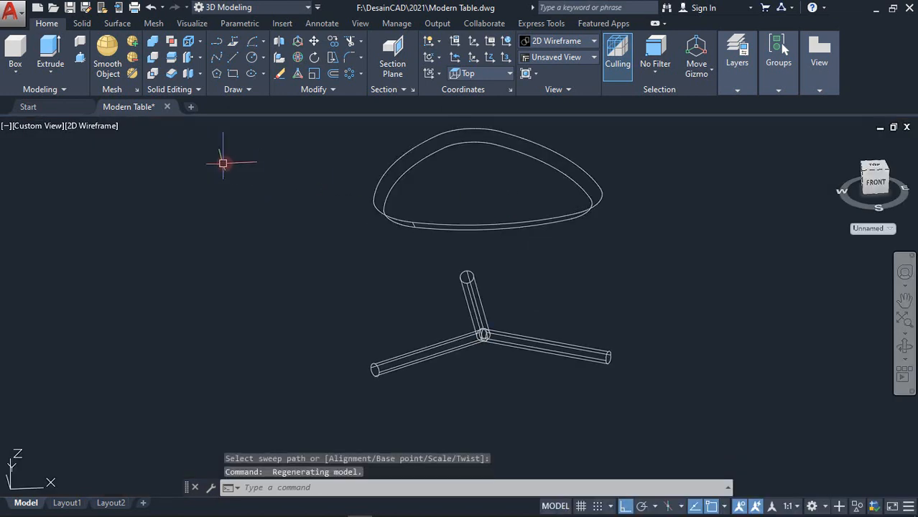
key("ctrl+z")
key("ctrl+z")
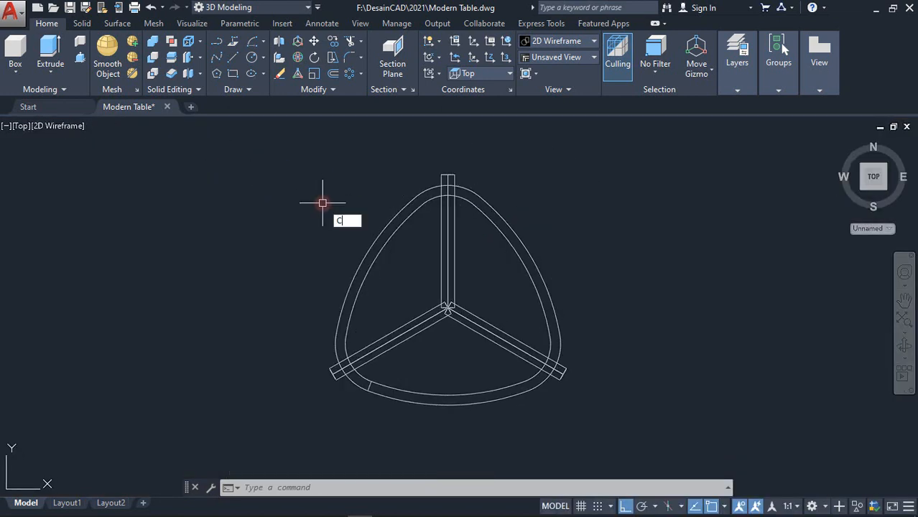
left_click(354, 235)
scroll(426, 211, "up", 3)
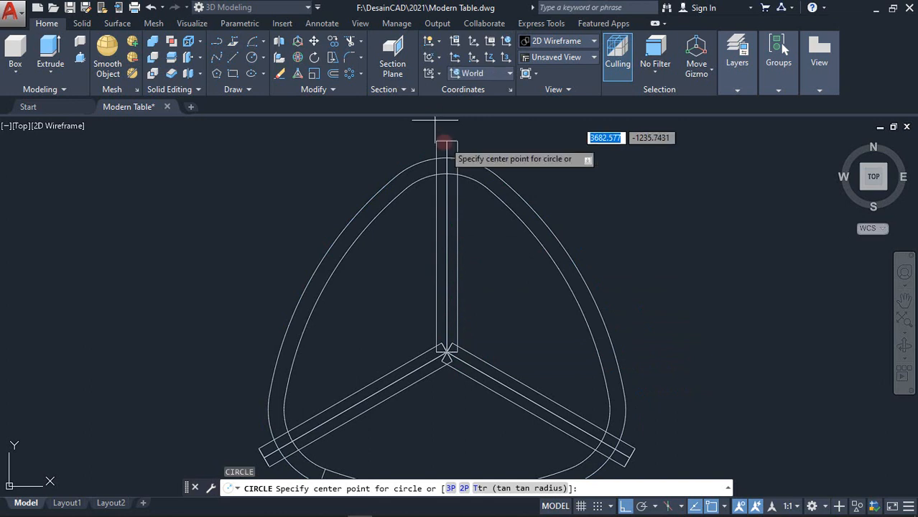
left_click(446, 140)
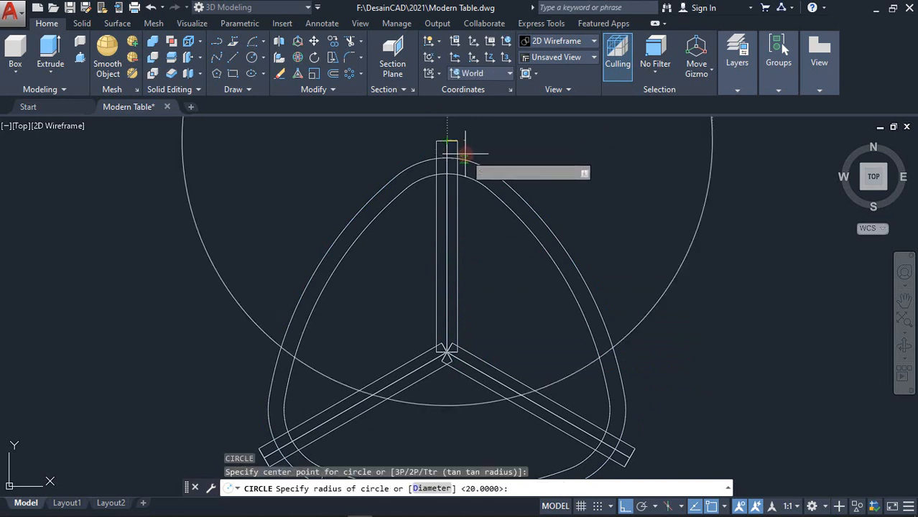
left_click(466, 135)
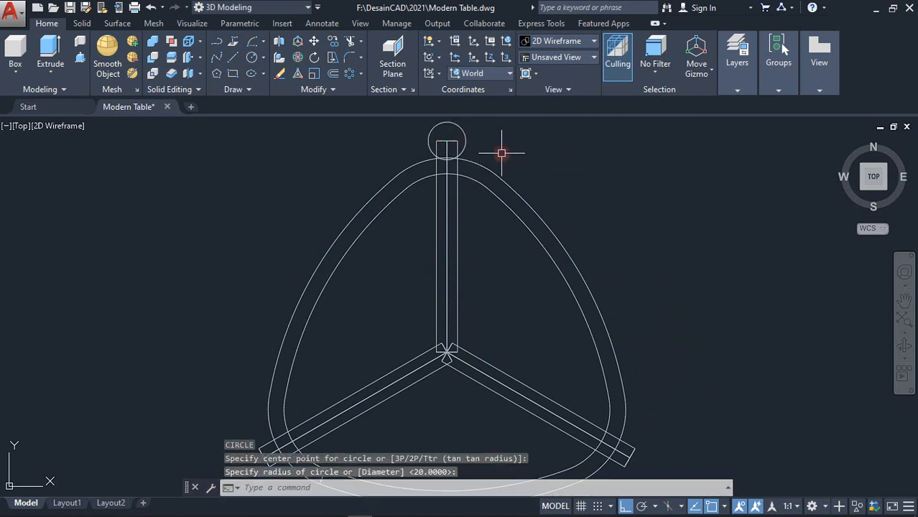
- Move the new circle straight inward along the vertical spoke so it overlaps the inner outline of the tabletop
left_click(537, 184)
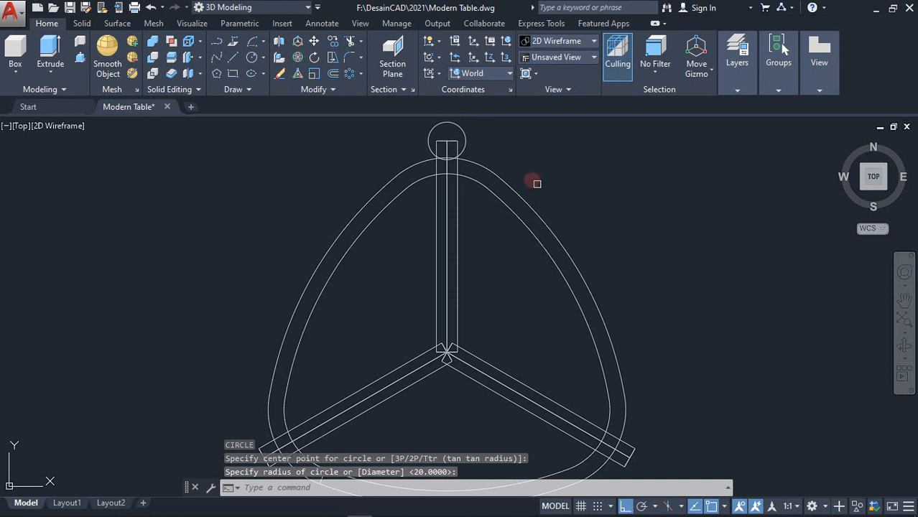
left_click(464, 135)
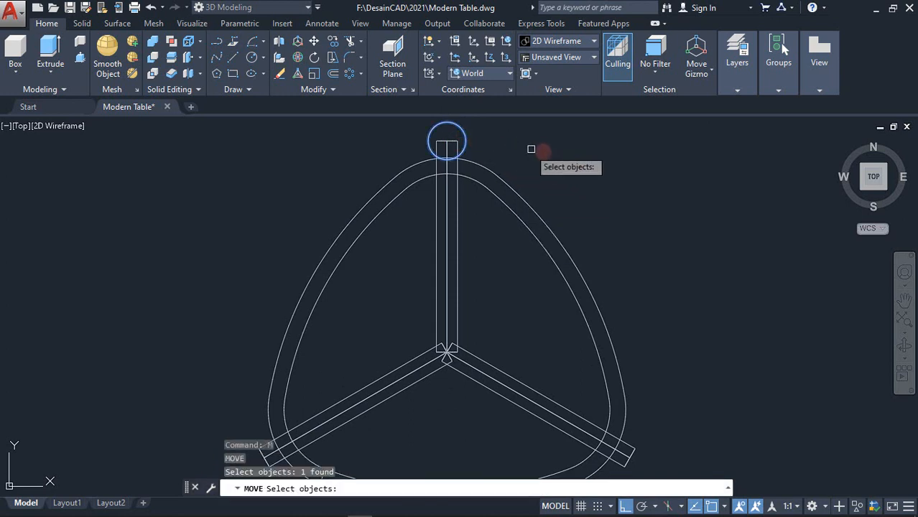
key("Return")
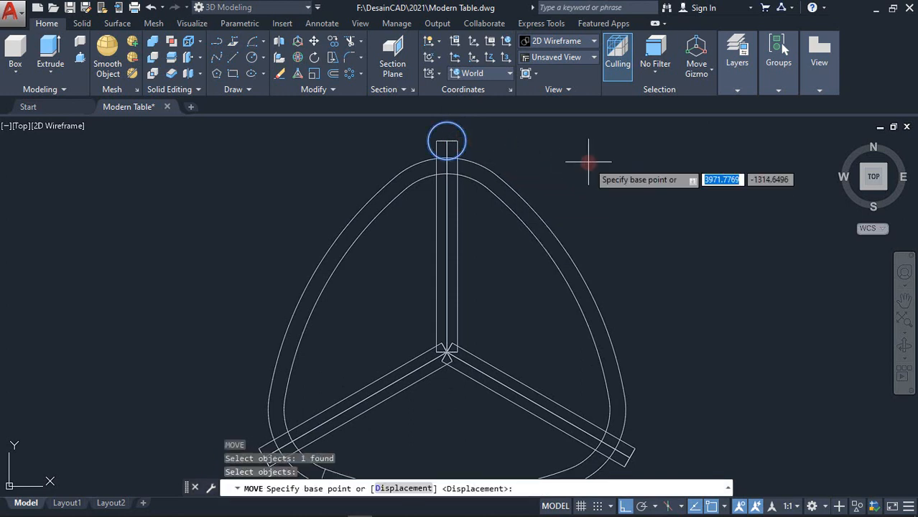
left_click(592, 158)
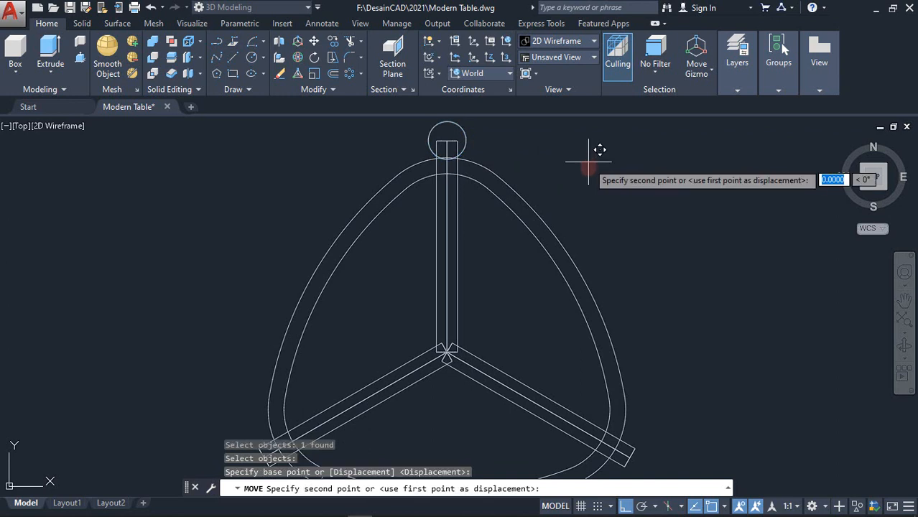
left_click(589, 203)
scroll(589, 203, "down", 2)
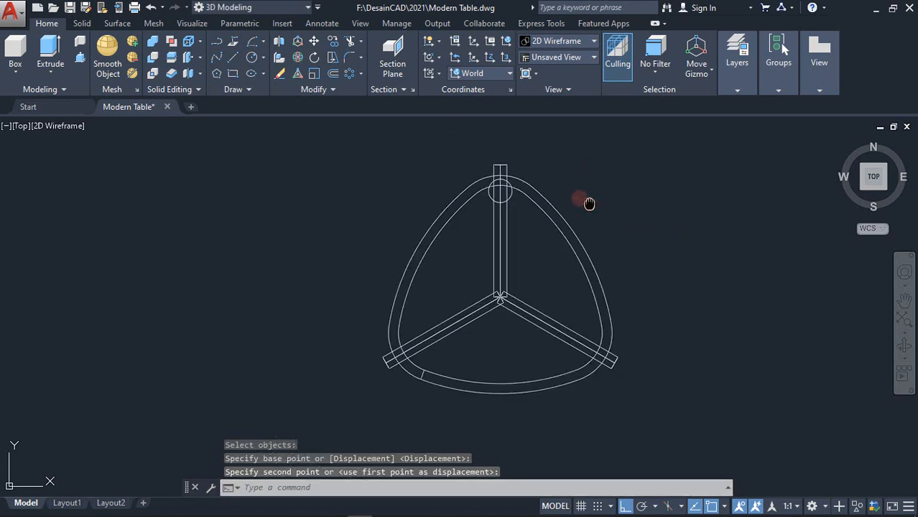
middle_click_drag(585, 201, 537, 202)
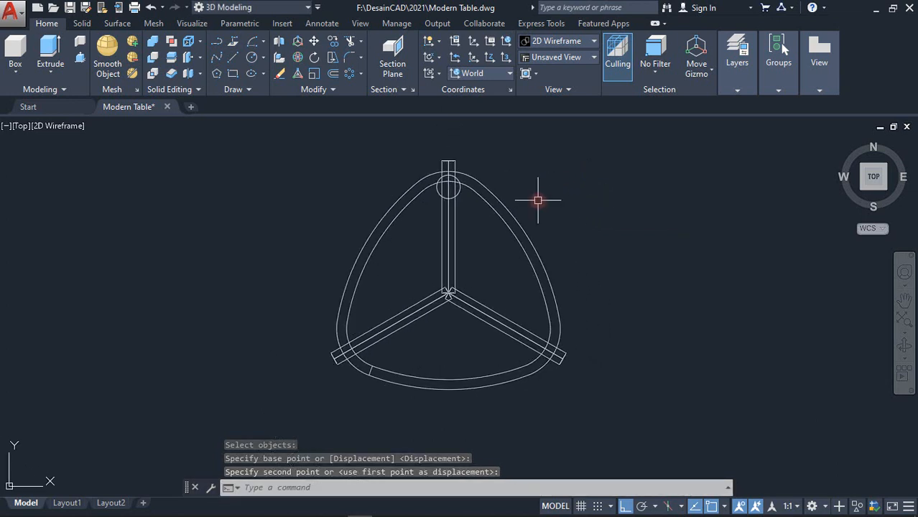
- Create a polar array of the circle around the point where the spokes meet, with 3 items filling 360 degrees
left_click(349, 74)
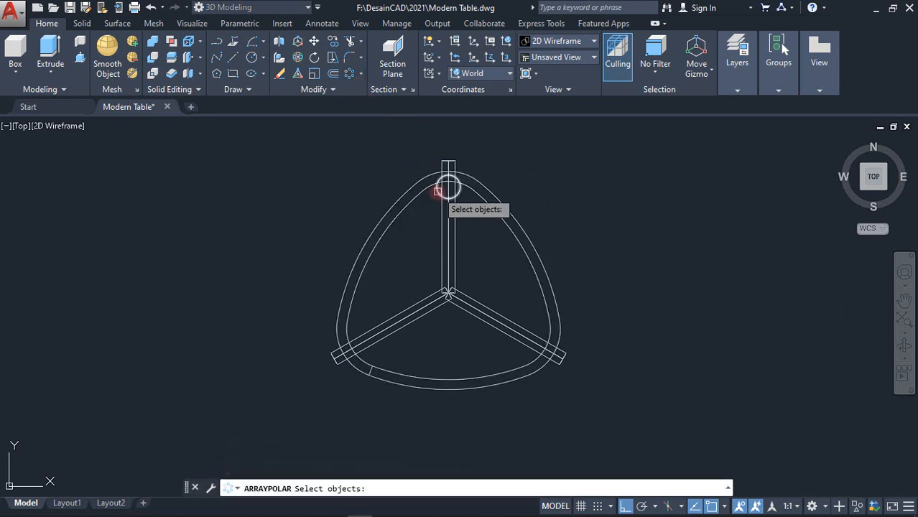
left_click(438, 191)
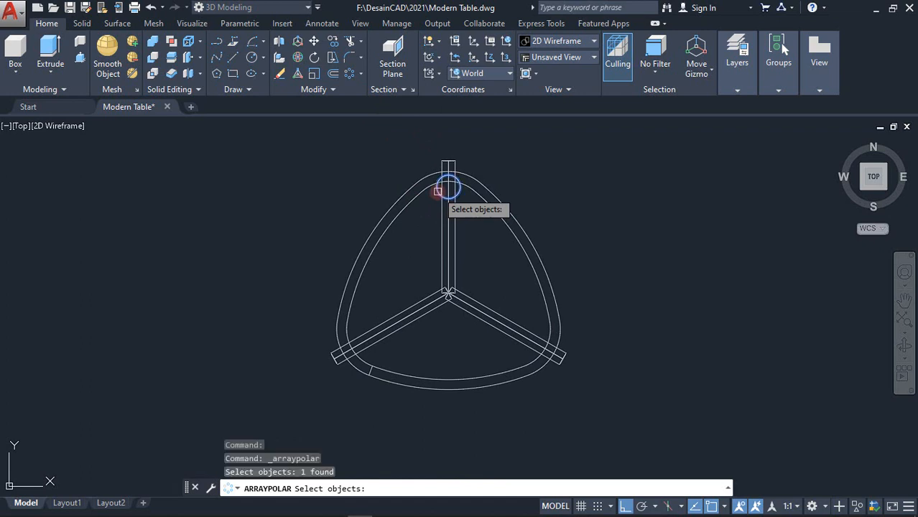
key("Return")
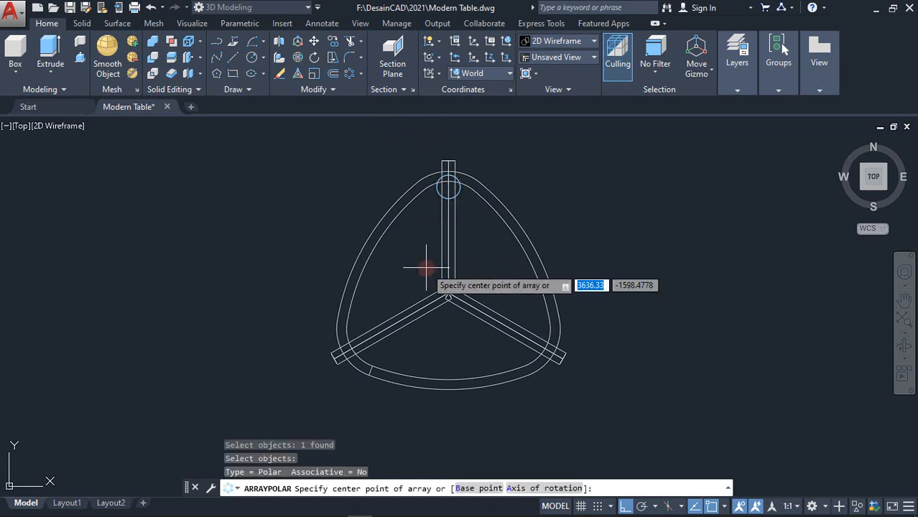
left_click(447, 295)
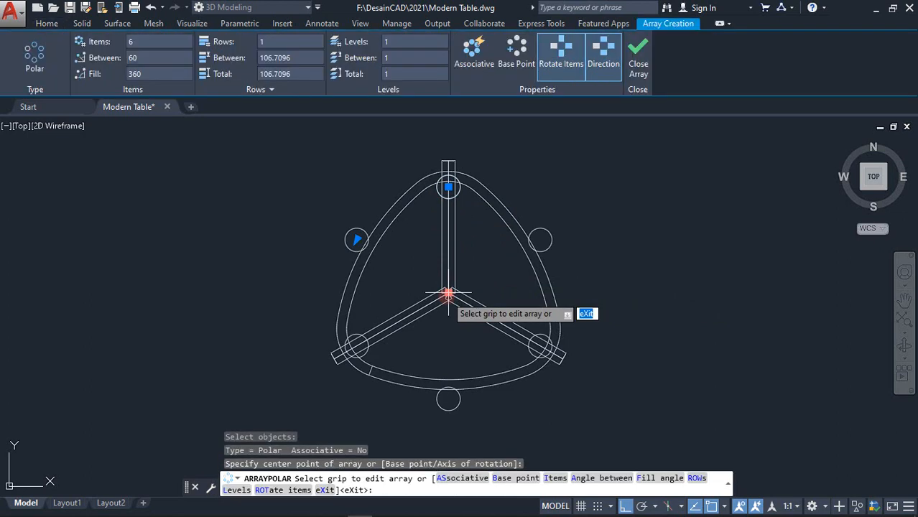
left_click(153, 46)
type("3")
key("Return")
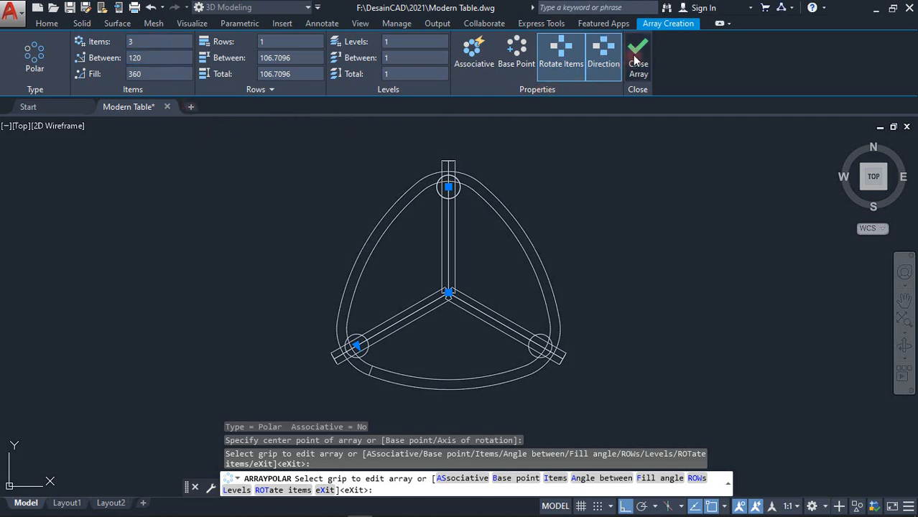
left_click(636, 59)
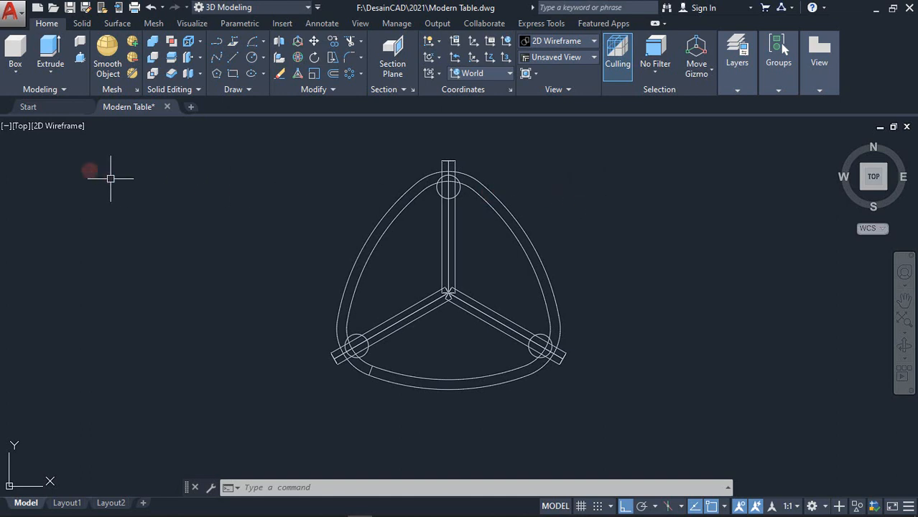
- Switch to the Front view so the tabletop and the tubular base are seen from the side
left_click(22, 129)
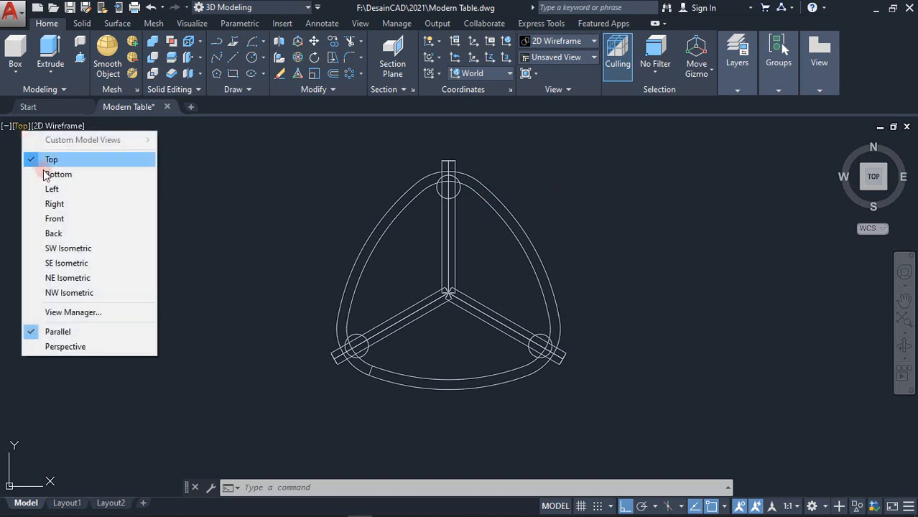
left_click(56, 218)
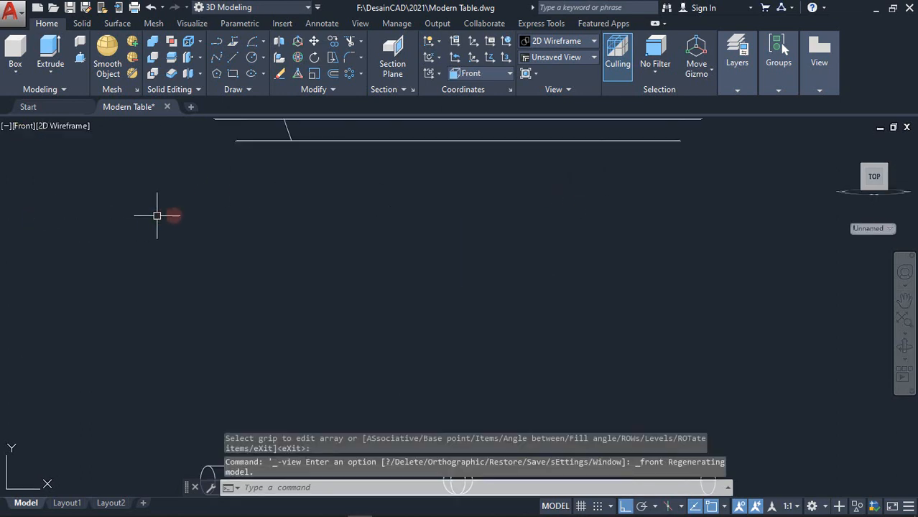
middle_click_drag(287, 207, 280, 262)
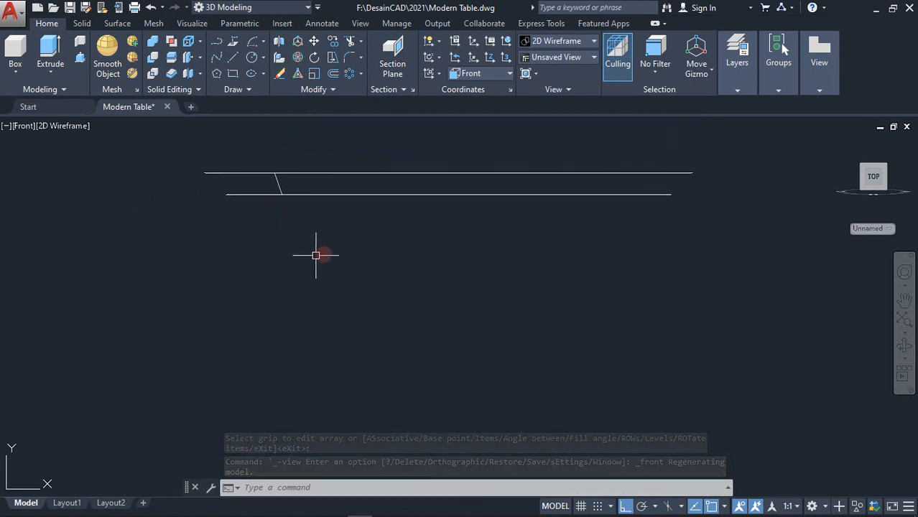
middle_click_drag(340, 250, 340, 266, "shift")
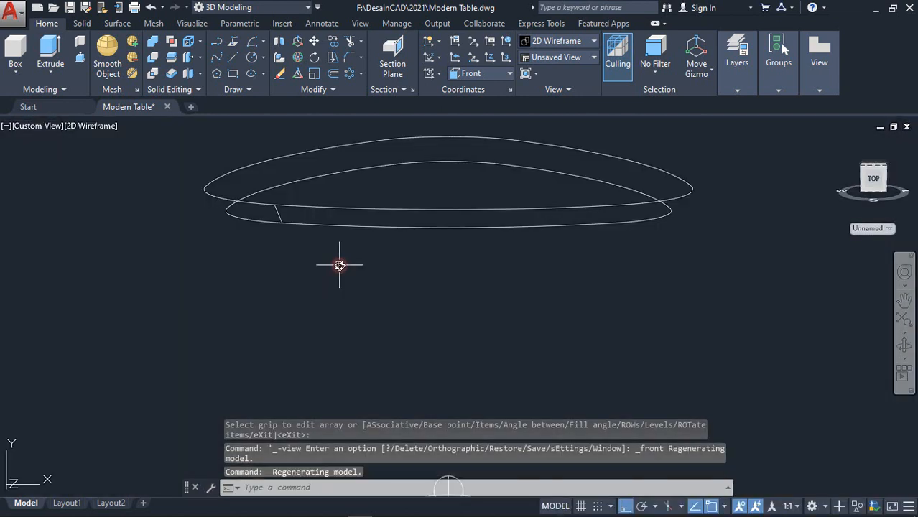
key("ctrl+z")
middle_click_drag(344, 279, 341, 242)
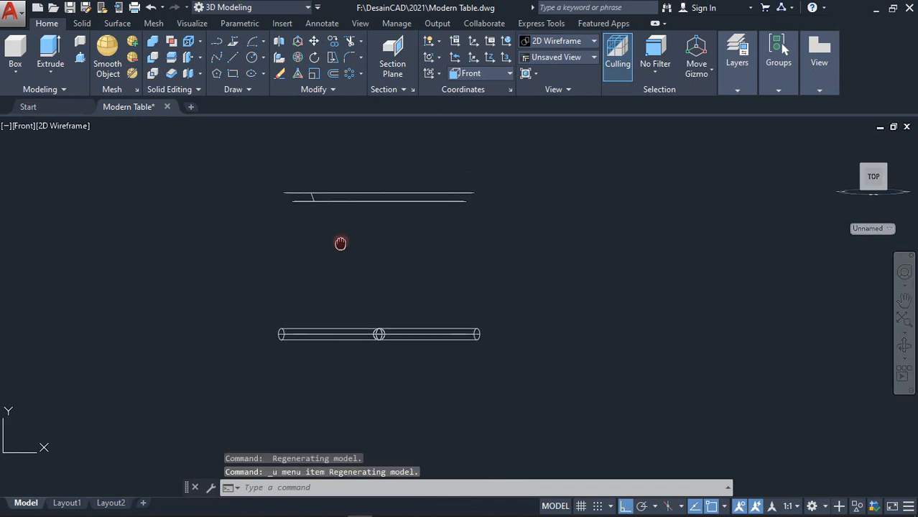
scroll(425, 242, "up", 2)
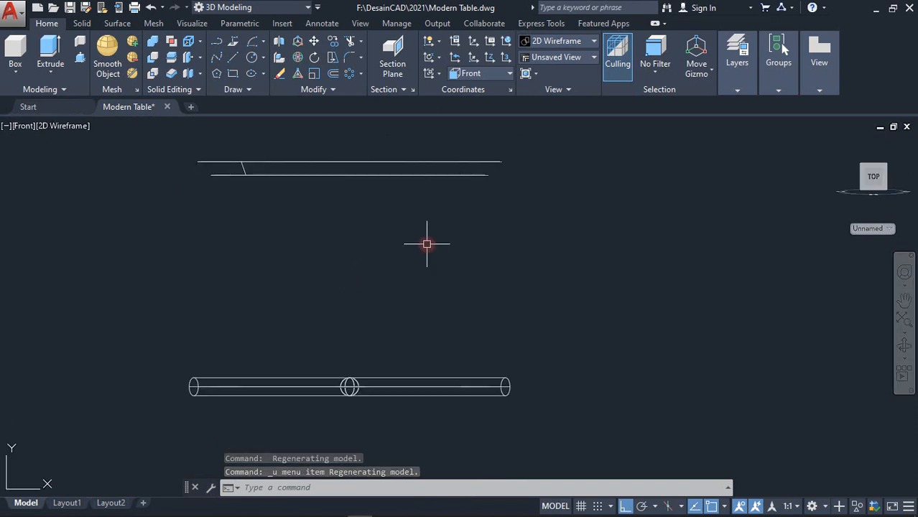
middle_click_drag(432, 244, 406, 249)
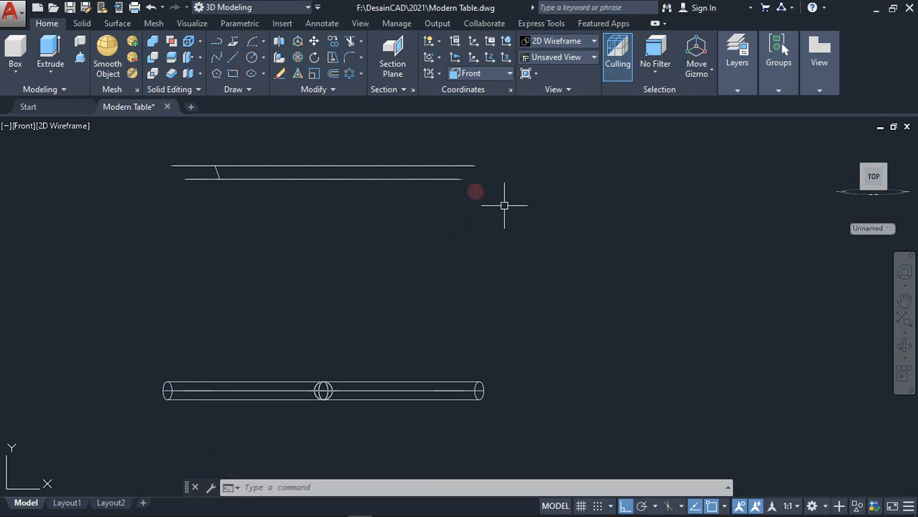
- Draw a horizontal line 30 units long in empty space beside the tabletop, slightly below its height
left_click(233, 56)
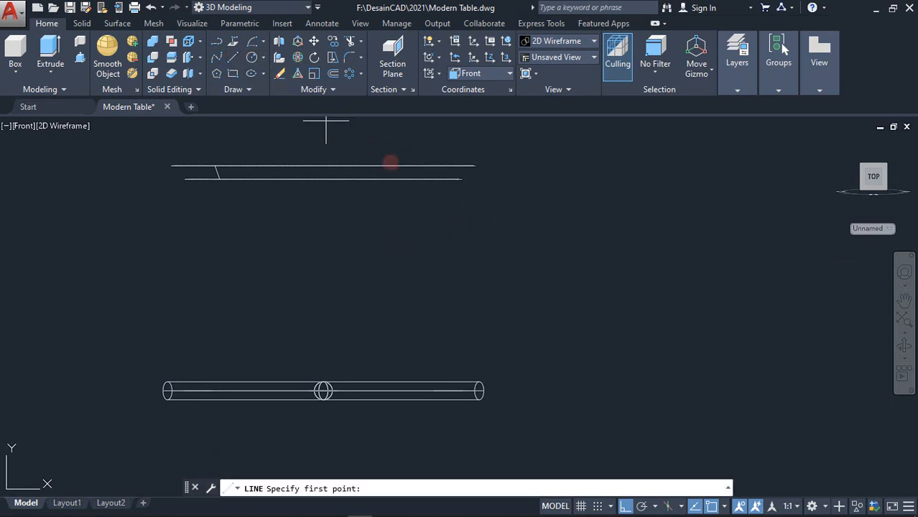
left_click(557, 192)
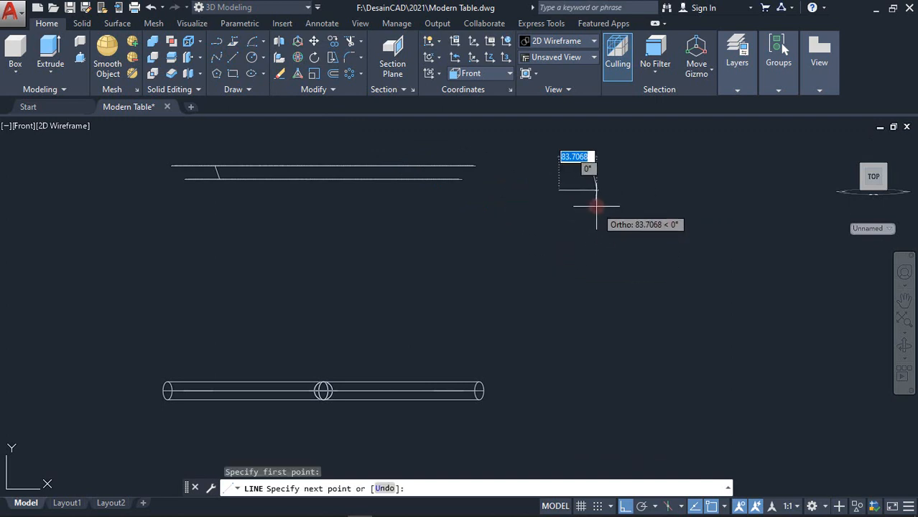
scroll(582, 203, "up", 2)
scroll(558, 181, "up", 6)
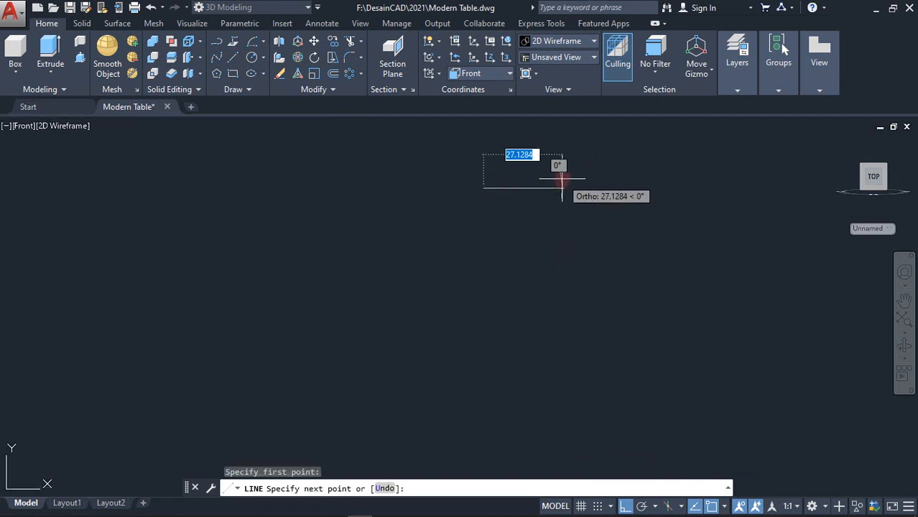
scroll(457, 194, "down", 5)
type("3")
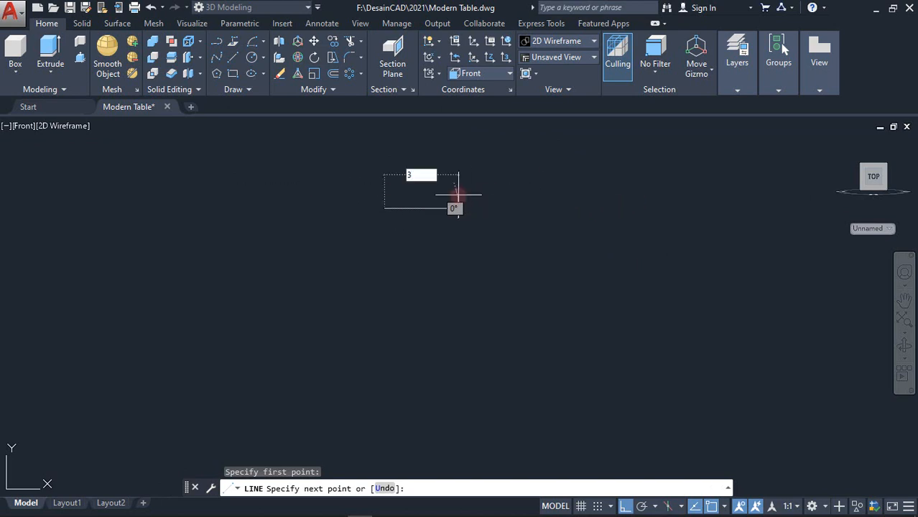
key("Return")
scroll(454, 199, "up", 4)
scroll(455, 197, "down", 6)
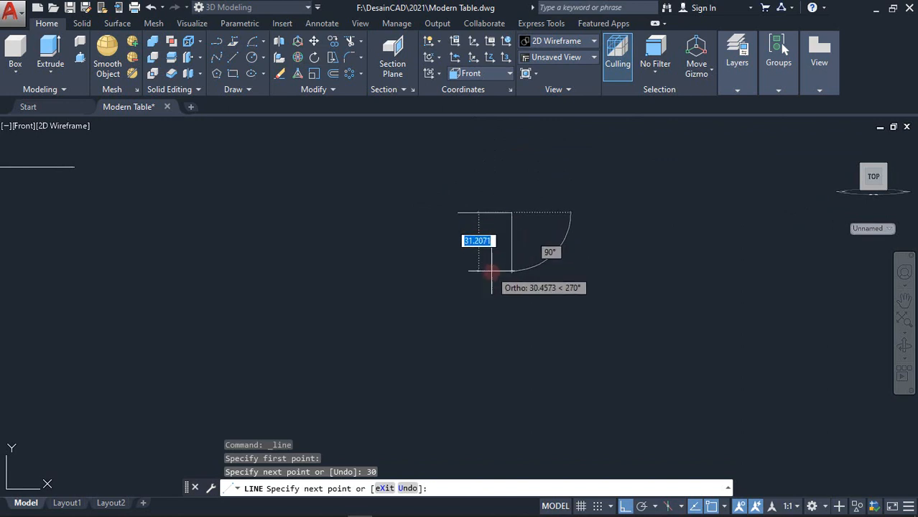
scroll(480, 270, "down", 3)
scroll(481, 270, "up", 2)
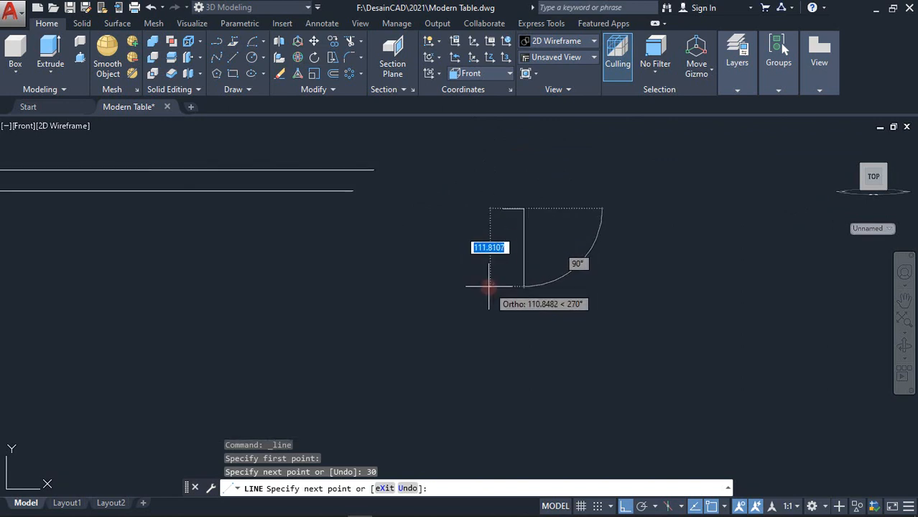
scroll(516, 239, "up", 1)
key("Return")
scroll(517, 203, "up", 3)
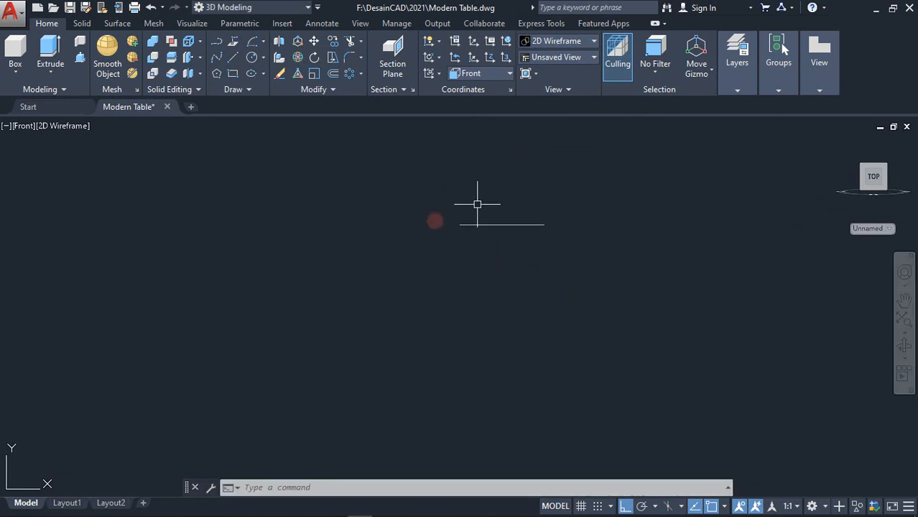
- Draw a vertical line 470 units straight down from the left end of the short horizontal line
key("Return")
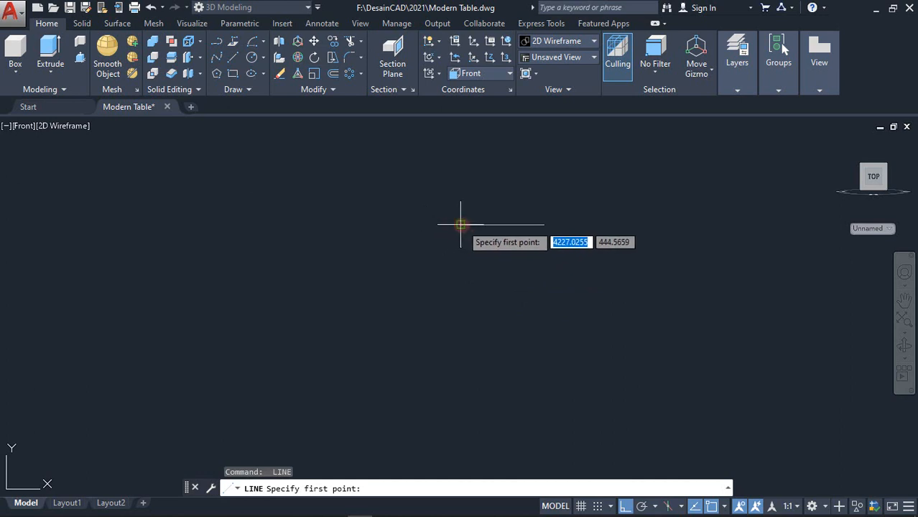
left_click(454, 225)
scroll(460, 225, "down", 3)
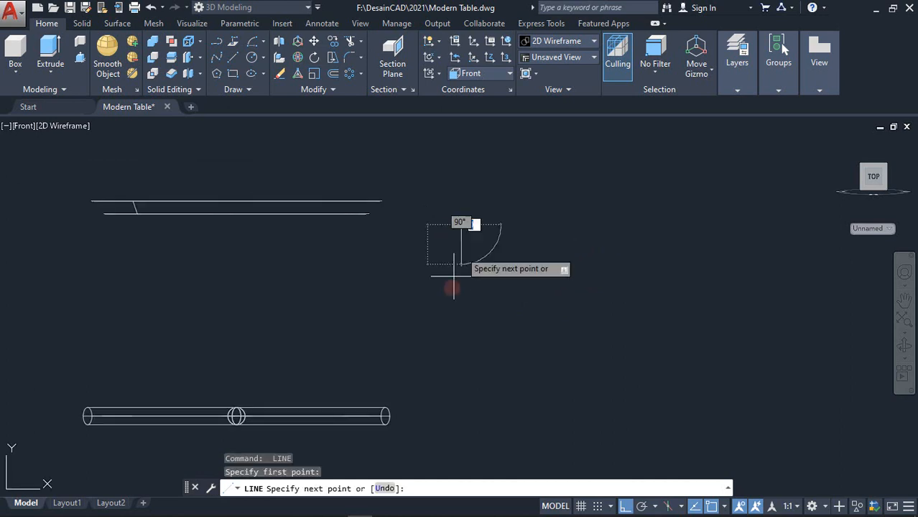
scroll(451, 343, "up", 2)
type("47")
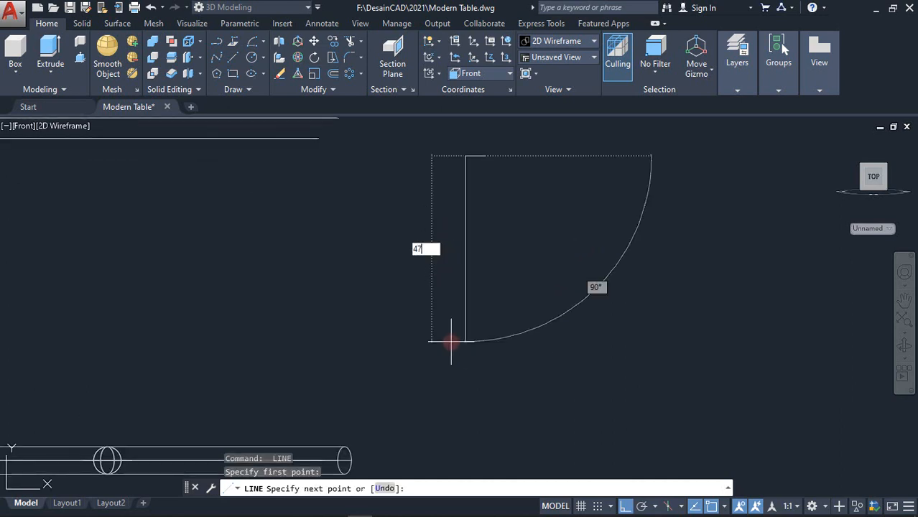
type("0")
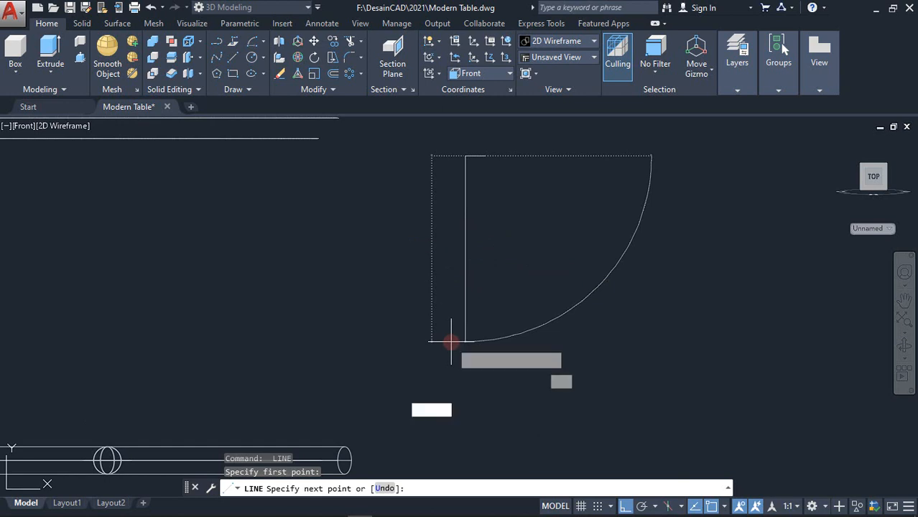
key("Return")
key("Return")
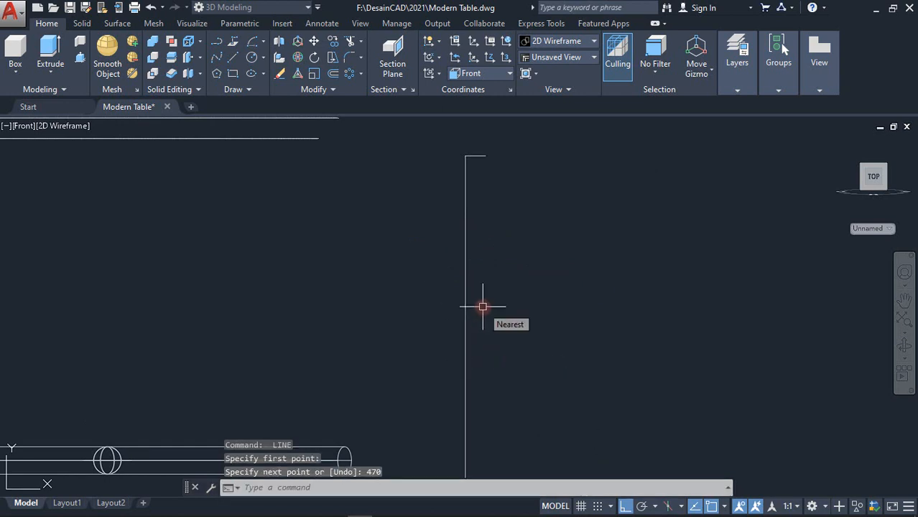
- Draw a horizontal line 20 units to the right from the lower end of the vertical line
scroll(485, 304, "down", 2)
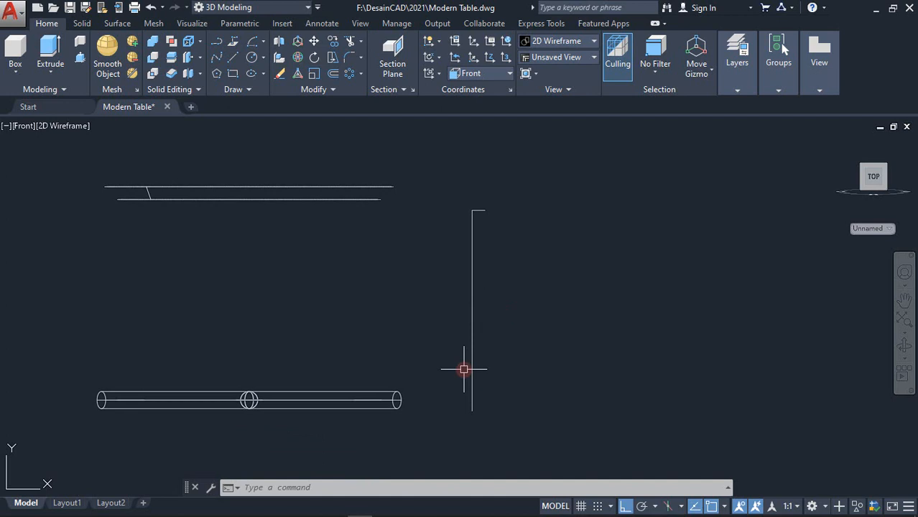
left_click(498, 401)
scroll(490, 412, "up", 4)
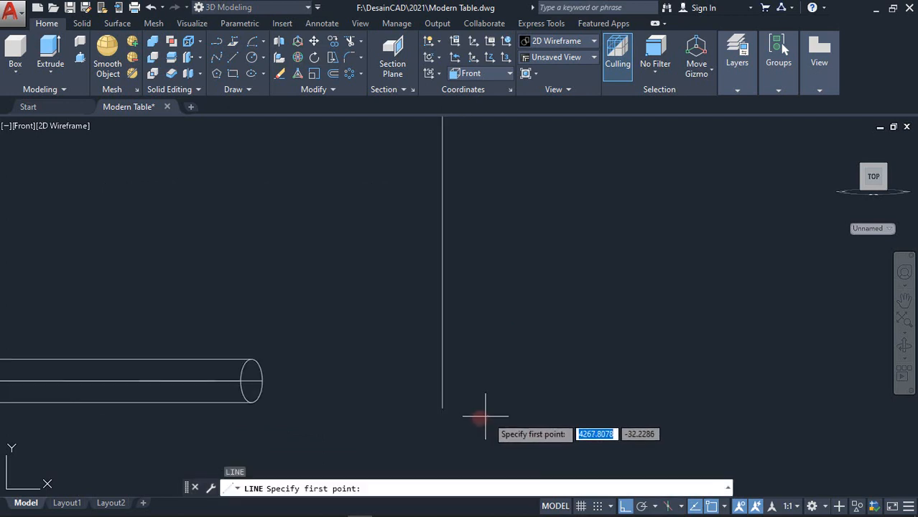
left_click(442, 410)
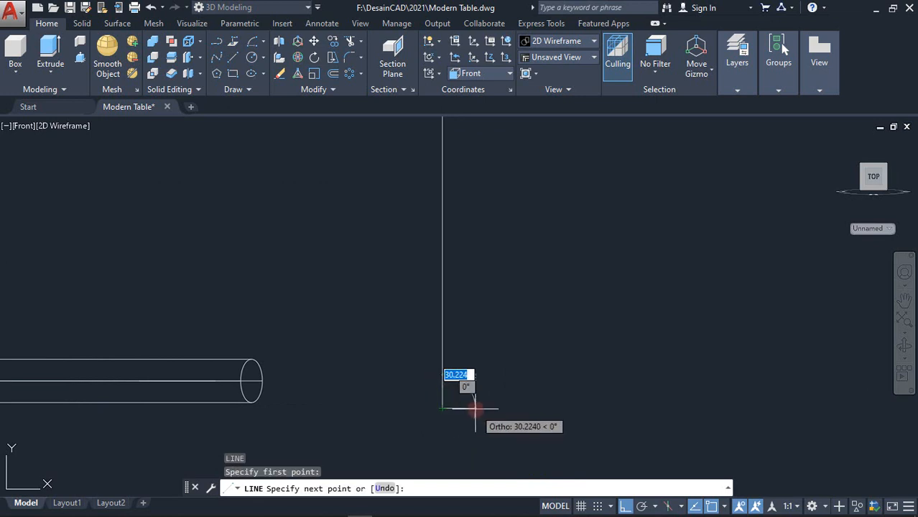
type("20")
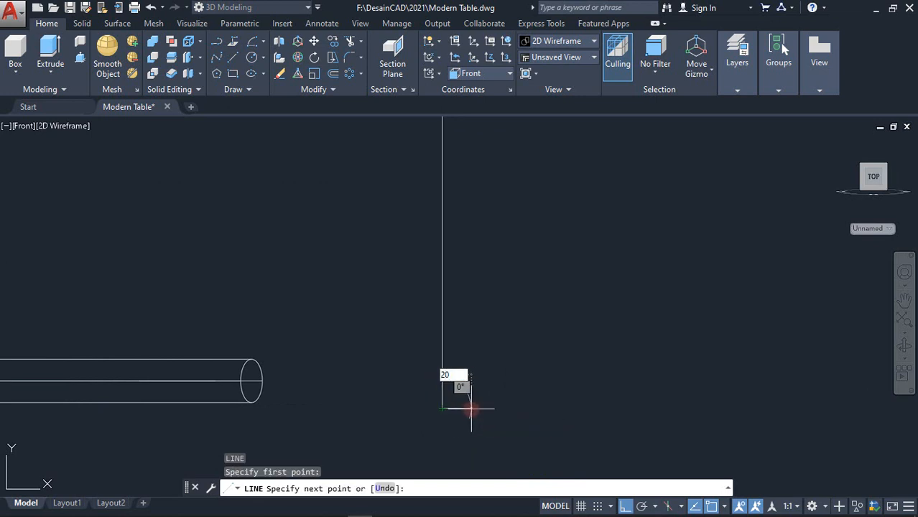
key("Return")
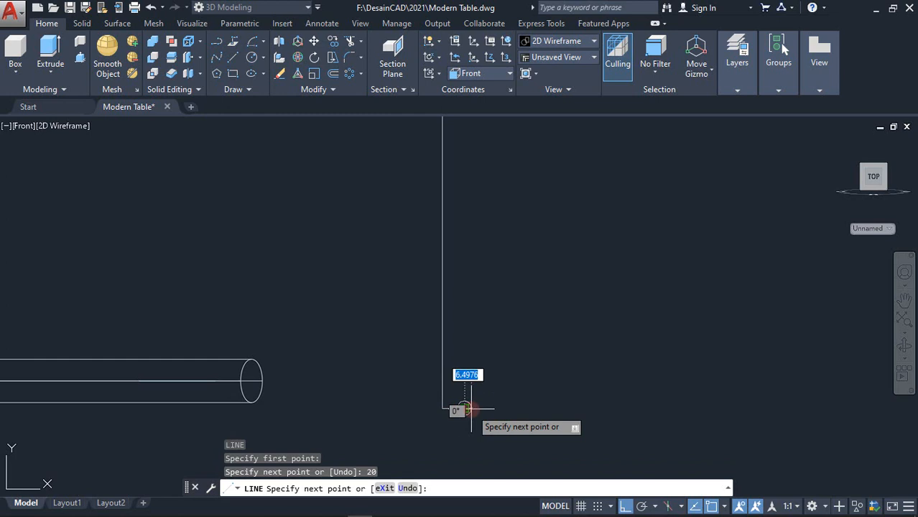
key("Return")
- Draw a 3-point arc from the upper line's midpoint through the vertical line's midpoint to the right end of the lower line
scroll(478, 375, "down", 2)
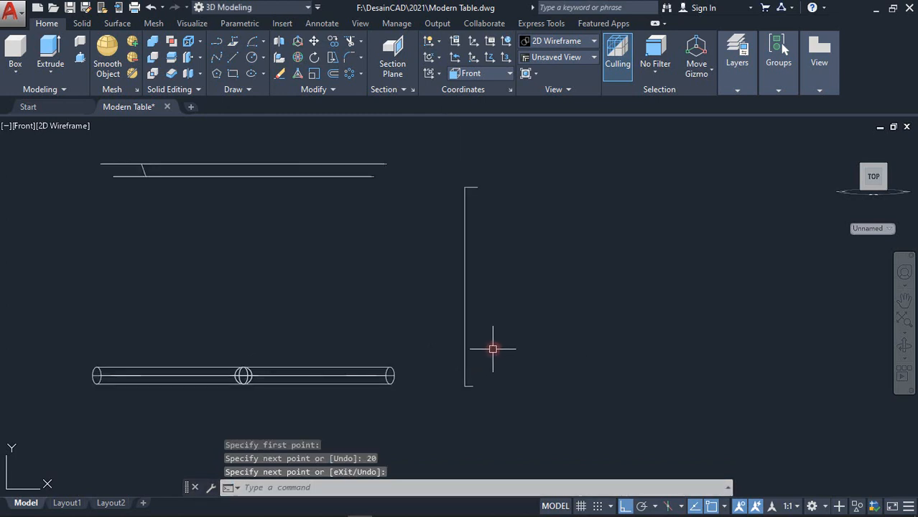
scroll(493, 349, "up", 2)
middle_click_drag(491, 344, 480, 380)
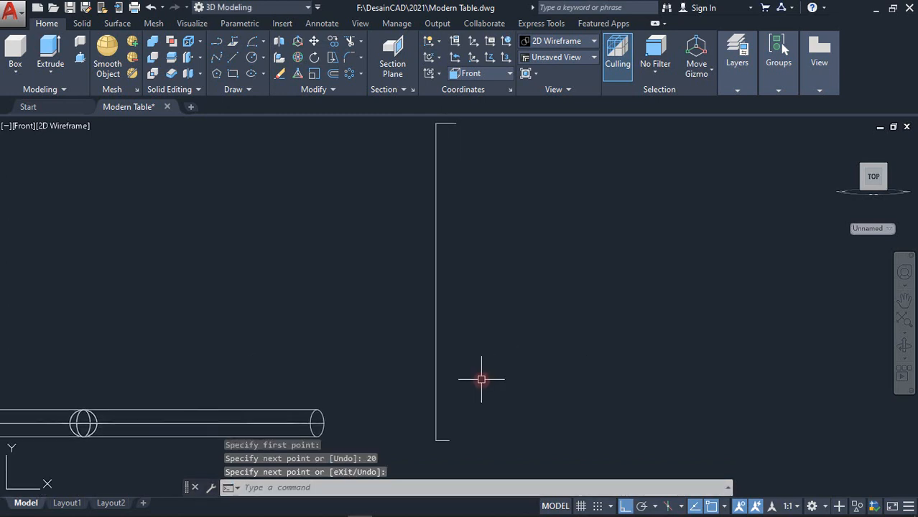
left_click(262, 42)
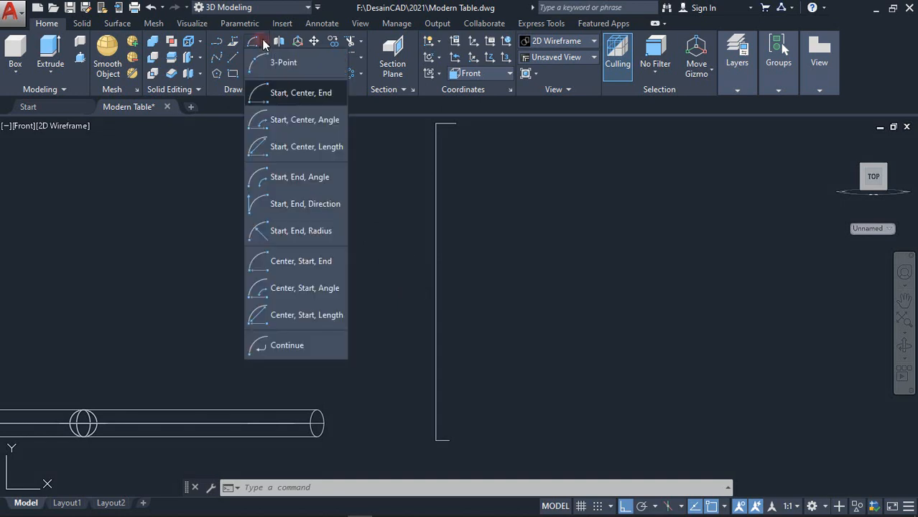
left_click(263, 62)
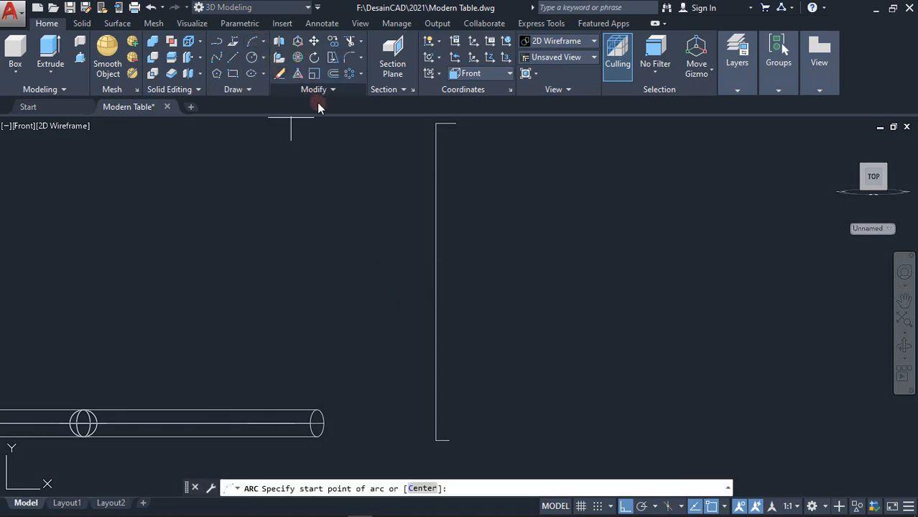
left_click(446, 124)
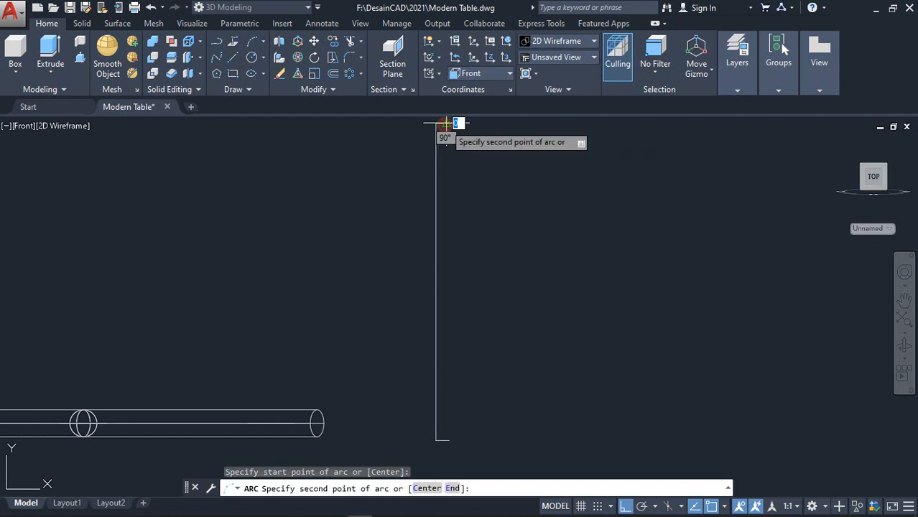
left_click(436, 282)
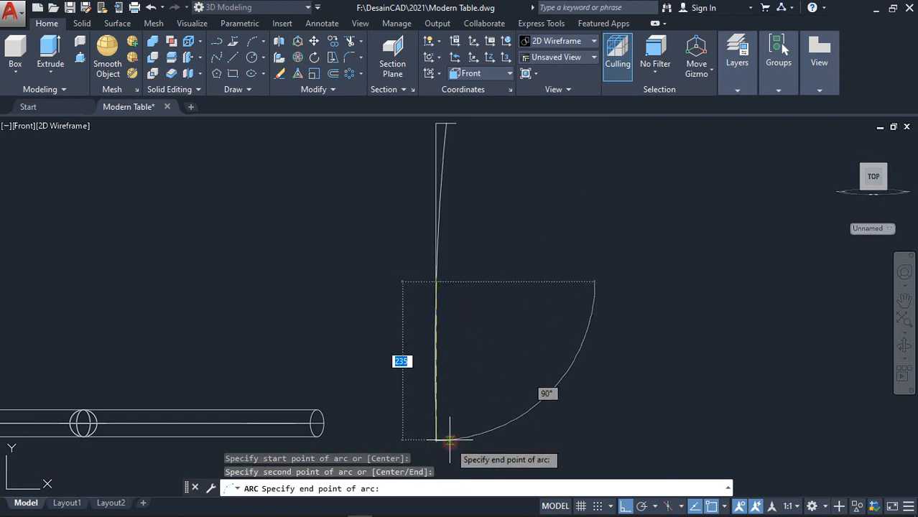
left_click(450, 440)
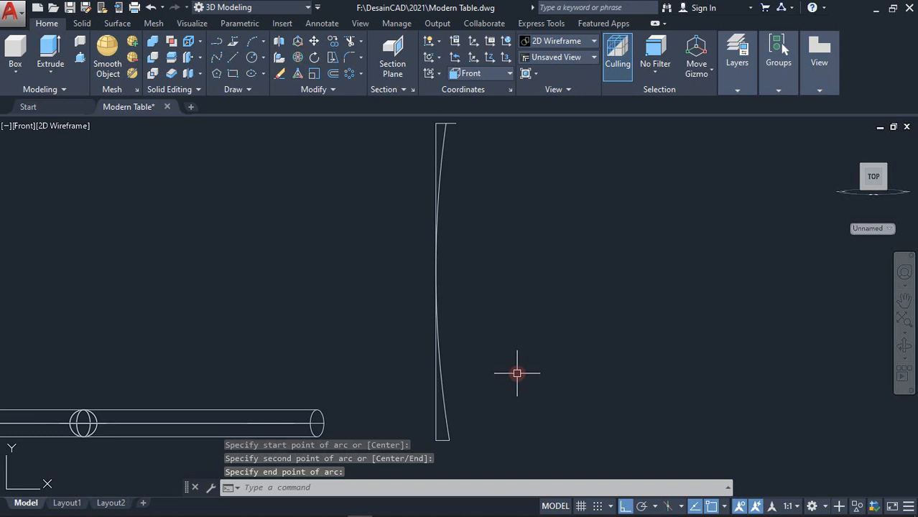
- Stretch the arc's upper endpoint along the upper horizontal line slightly closer to the vertical line
middle_click_drag(466, 203, 469, 215)
left_click(448, 147)
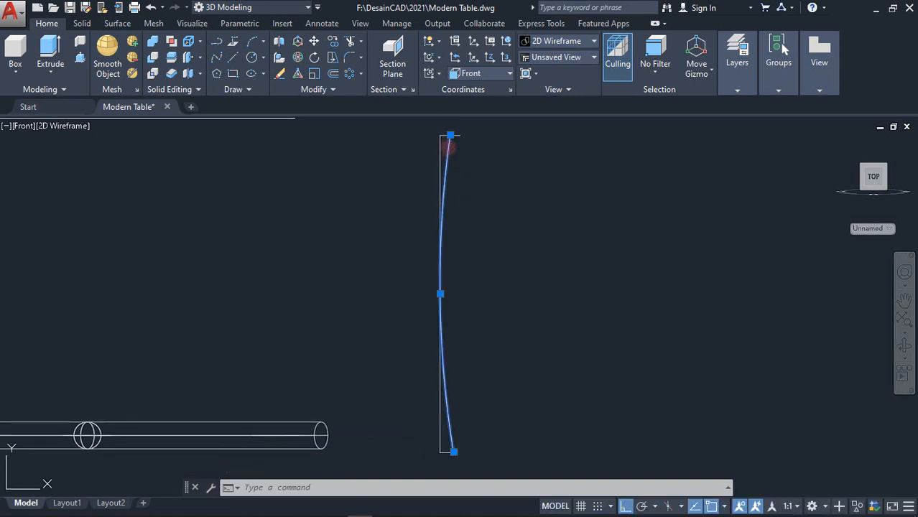
scroll(448, 146, "up", 8)
left_click(458, 156)
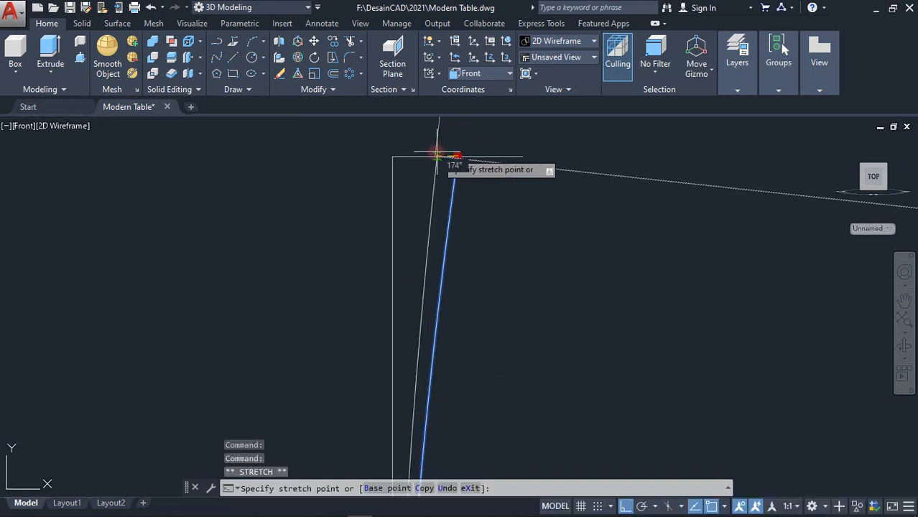
scroll(431, 169, "down", 2)
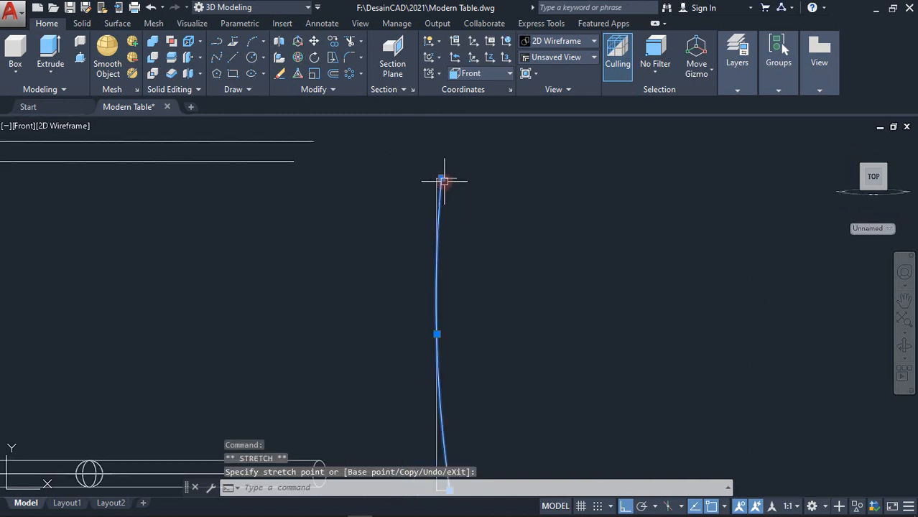
scroll(477, 248, "down", 4)
key("Escape")
scroll(479, 255, "up", 2)
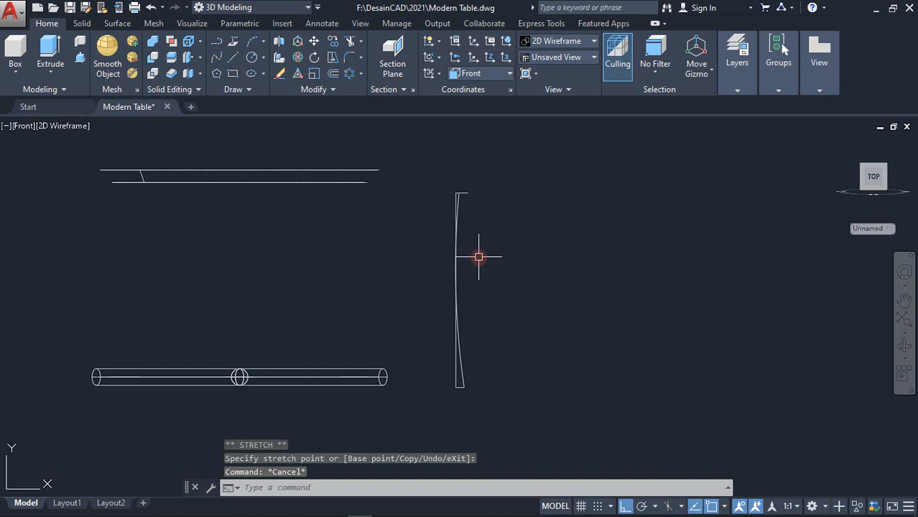
- Trim the portion of the upper horizontal line between the vertical line and the arc's upper end
scroll(489, 217, "up", 2)
scroll(421, 169, "up", 2)
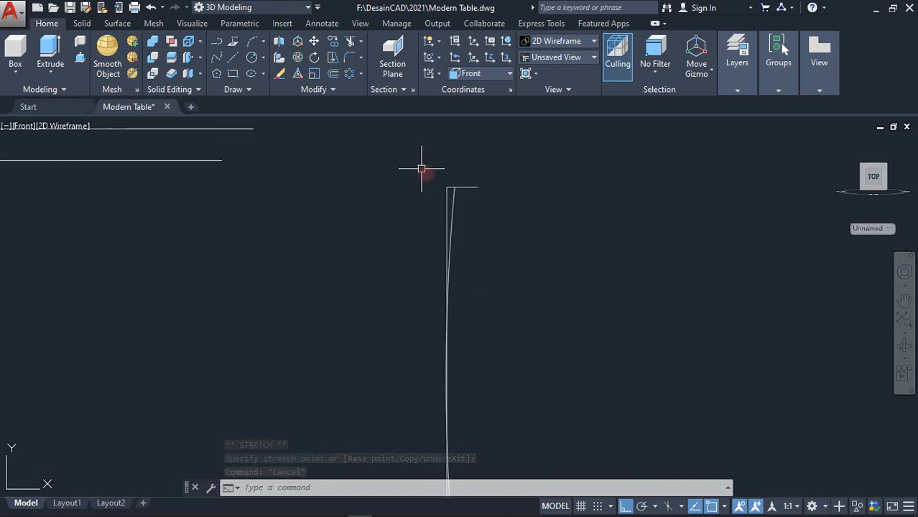
scroll(431, 175, "up", 3)
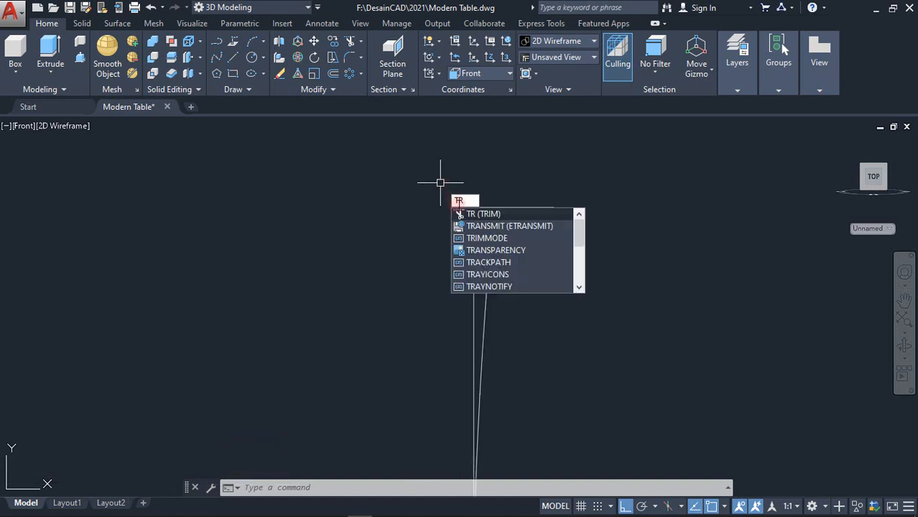
left_click(485, 214)
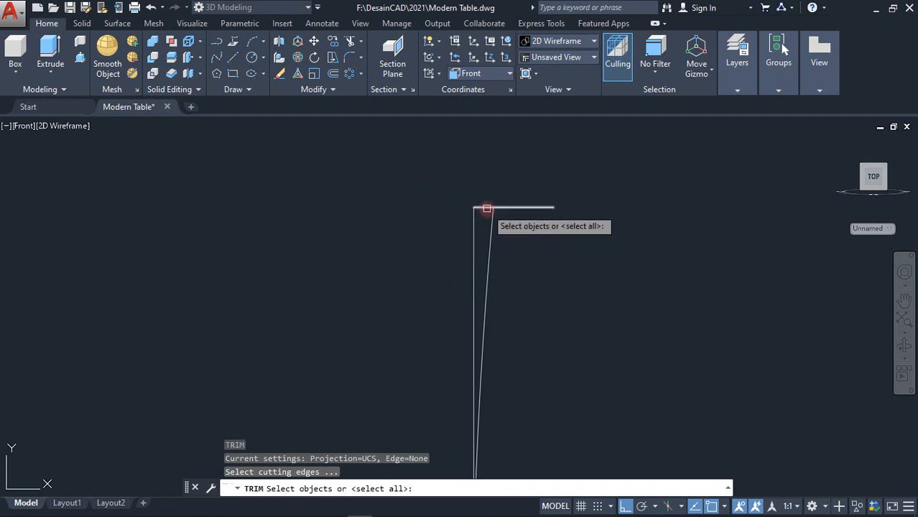
key("Return")
left_click(487, 208)
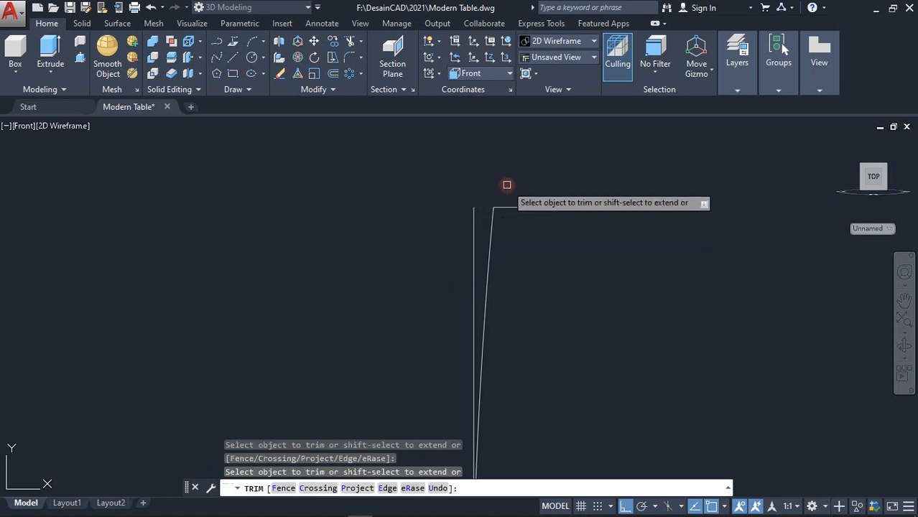
scroll(506, 185, "down", 3)
scroll(503, 300, "down", 3)
scroll(516, 402, "up", 4)
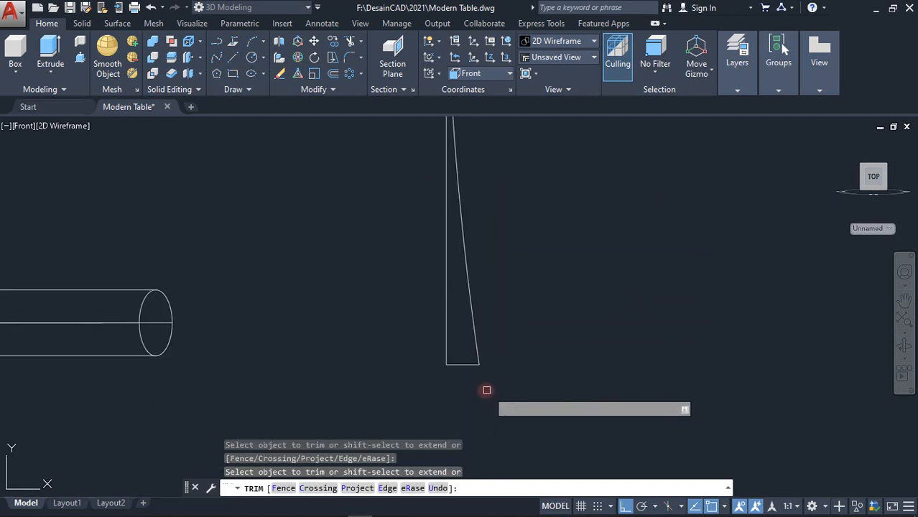
key("Return")
- Erase the vertical line and the lower horizontal line beside the arc
left_click(455, 376)
left_click(431, 354)
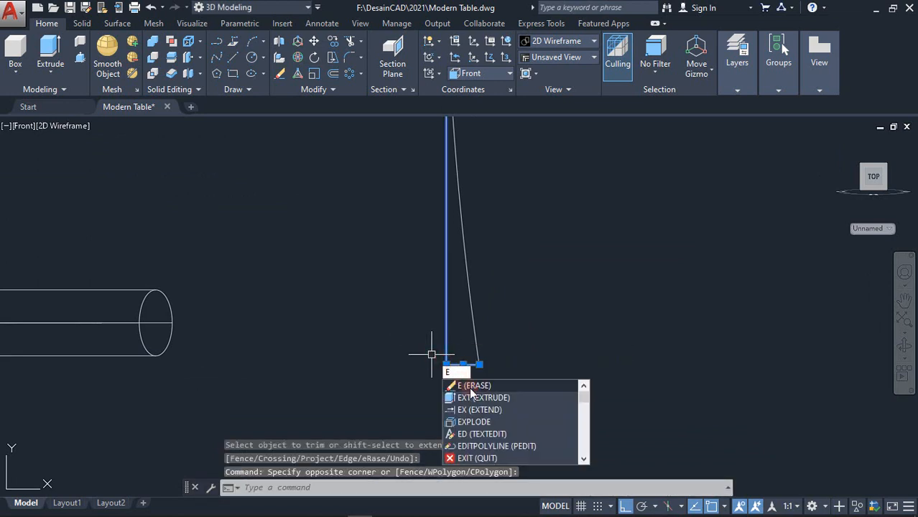
left_click(472, 386)
- Draw a horizontal line 15 units to the right from the arc's lower endpoint
scroll(470, 388, "down", 2)
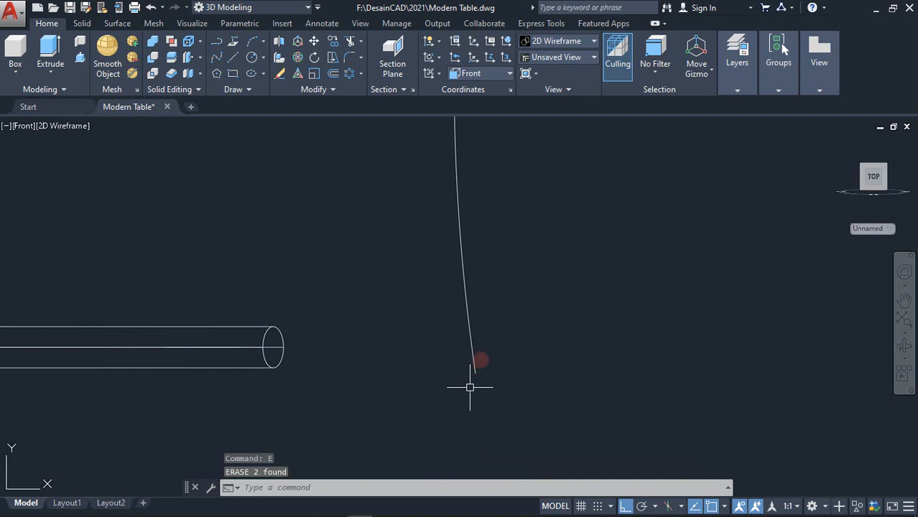
scroll(470, 388, "down", 2)
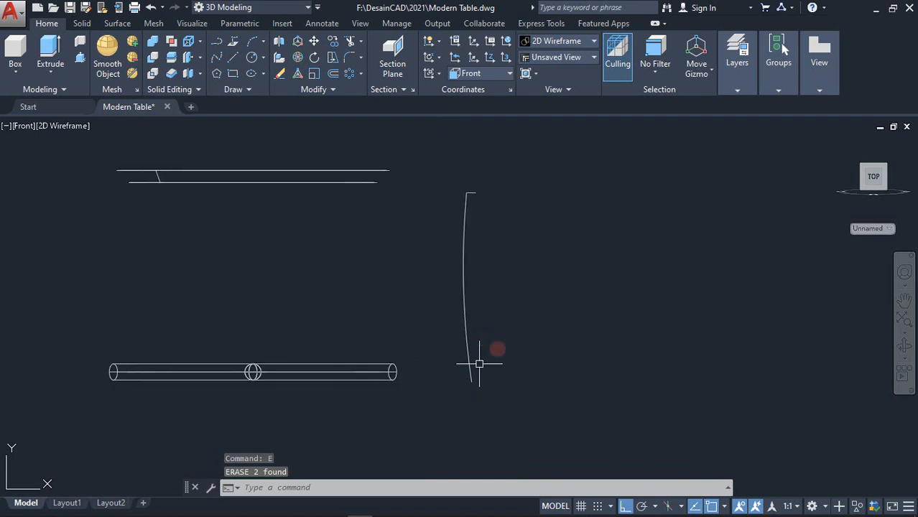
type("L")
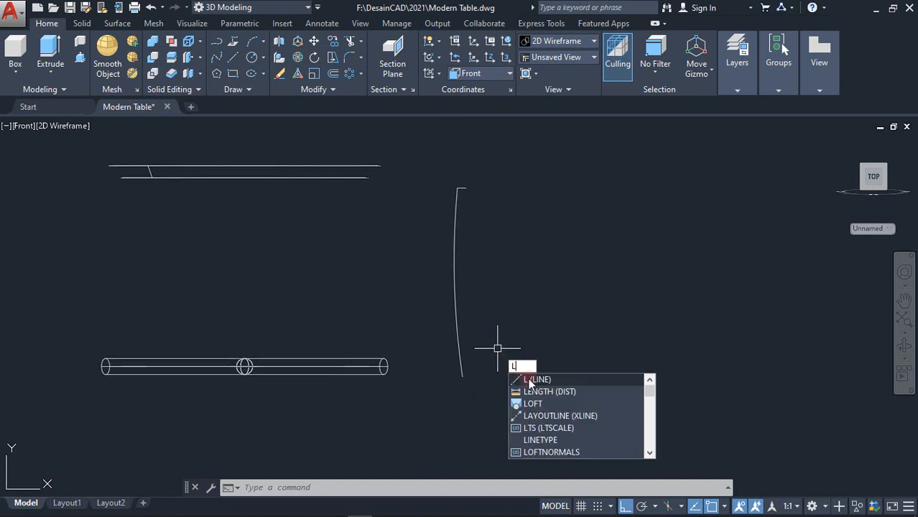
left_click(529, 380)
left_click(463, 375)
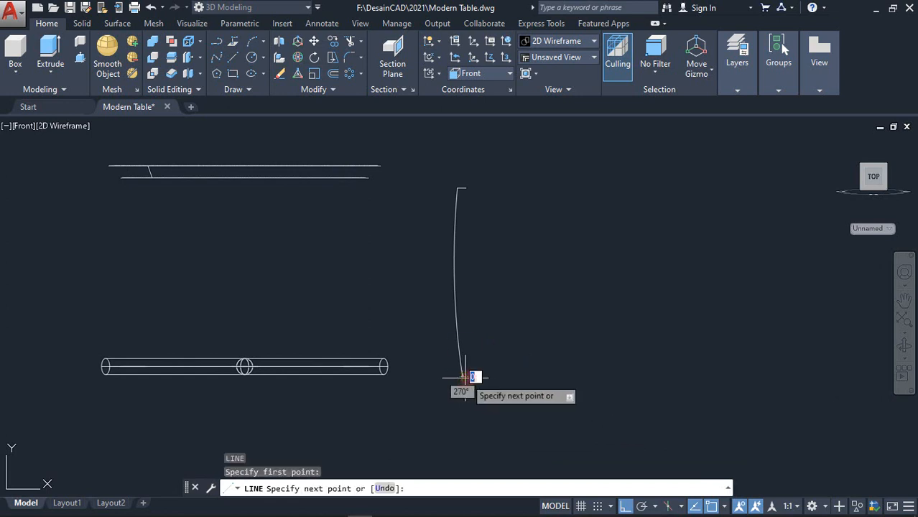
scroll(469, 375, "up", 4)
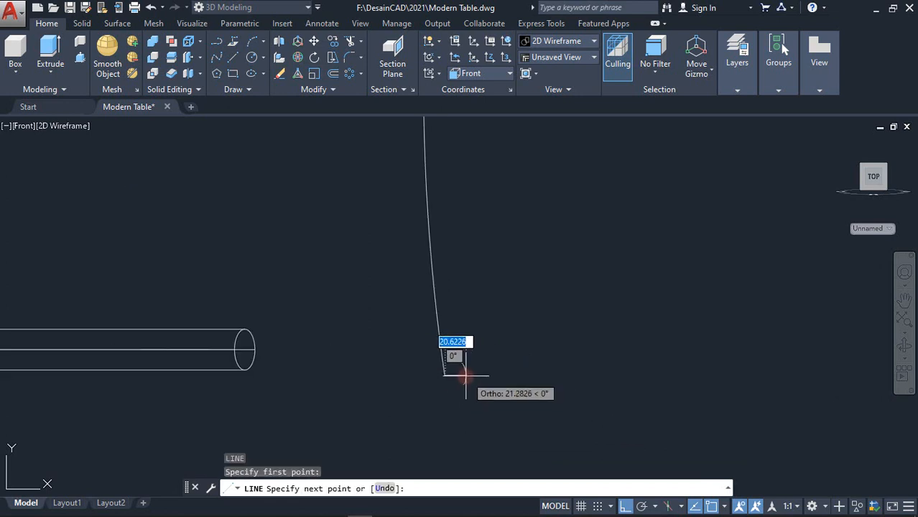
type("15")
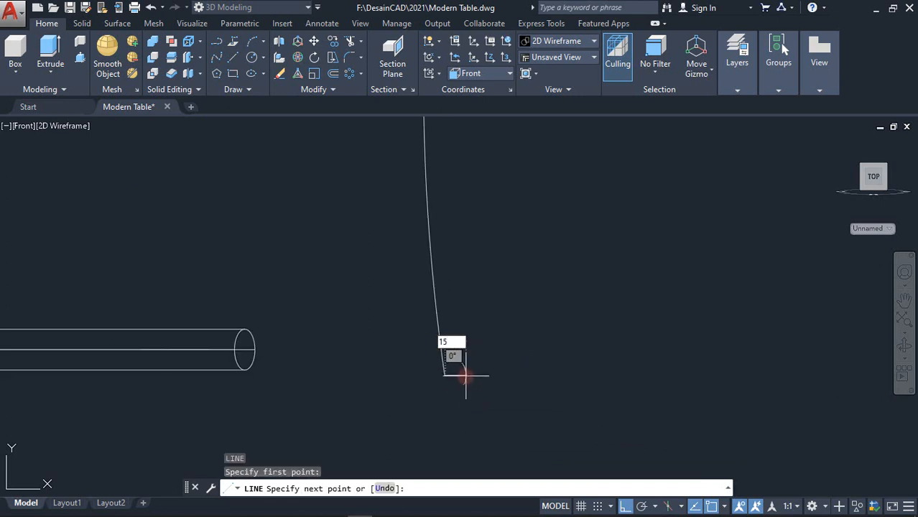
key("Return")
key("Return")
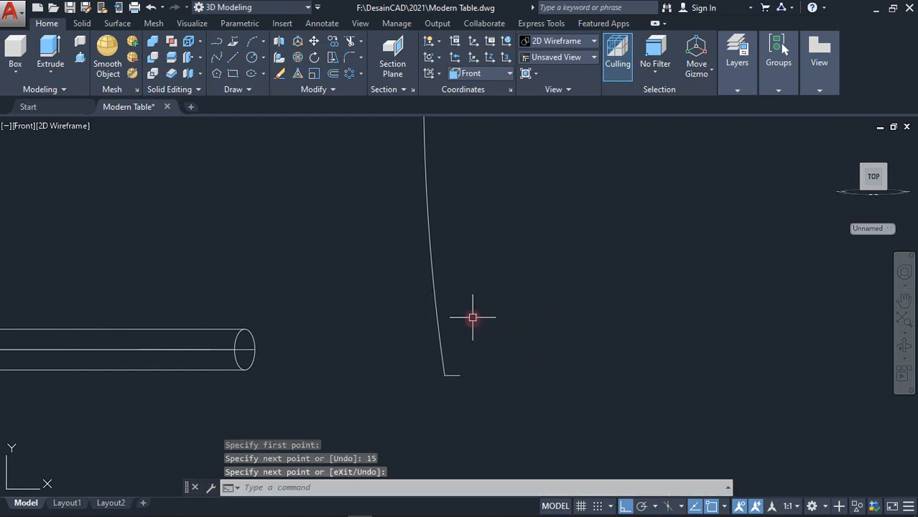
- Join the arc and its upper and lower horizontal lines into one leg profile
scroll(472, 317, "down", 4)
scroll(475, 237, "up", 3)
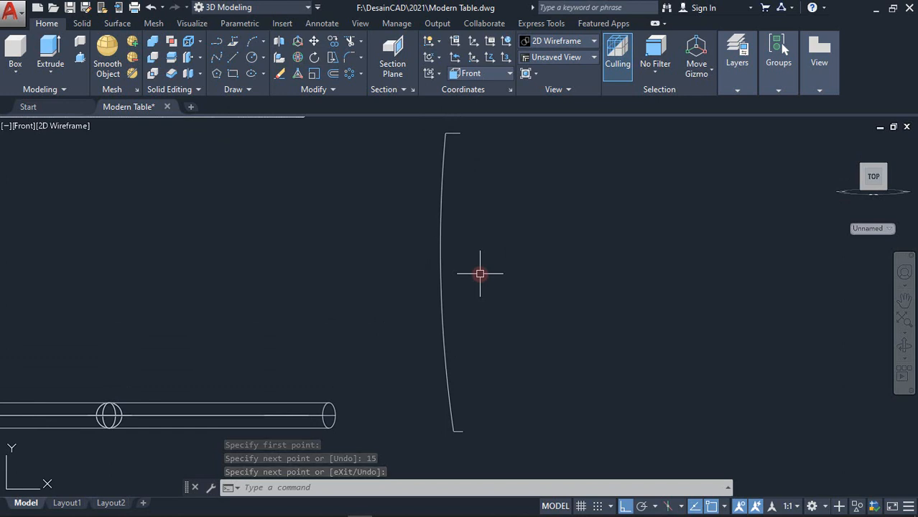
type("j")
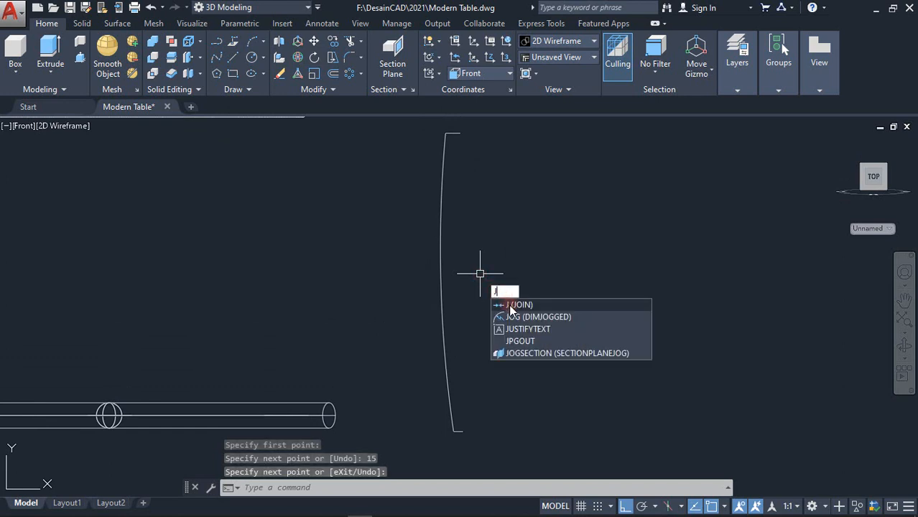
left_click(511, 306)
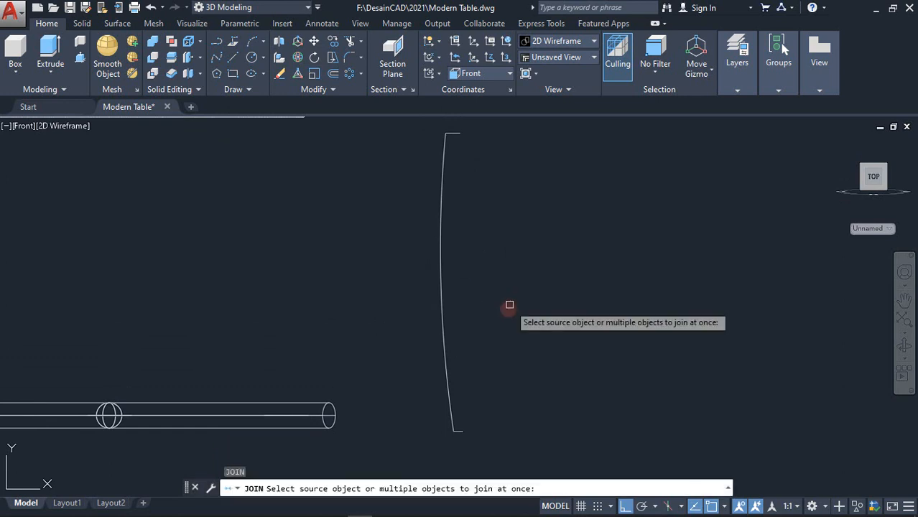
left_click(485, 449)
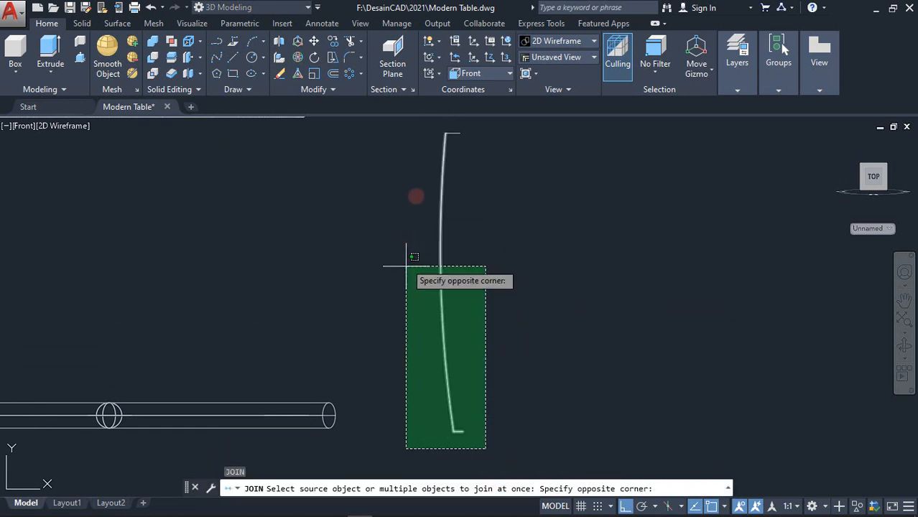
left_click(415, 130)
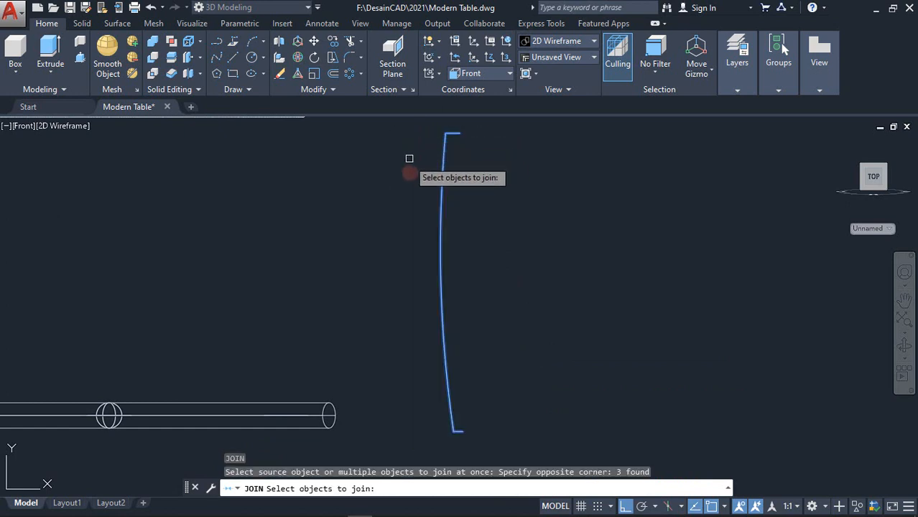
key("Return")
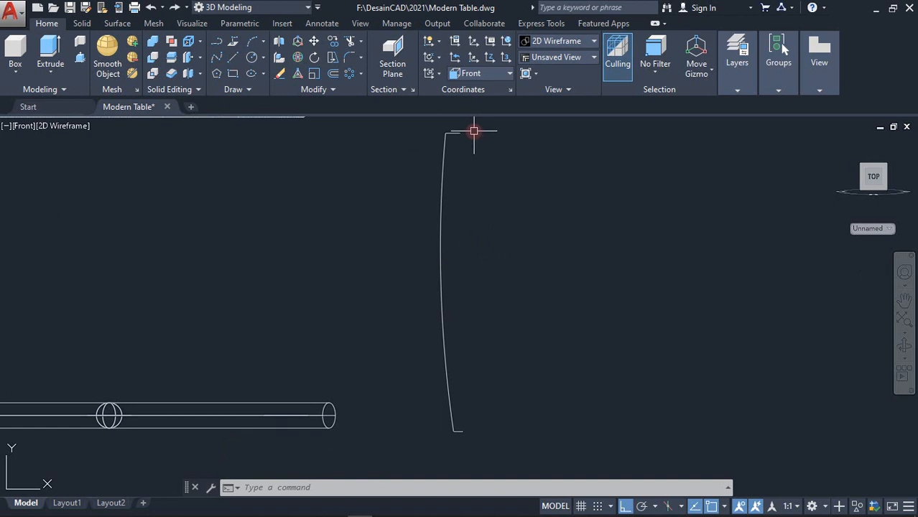
- Shorten the leg profile's upper horizontal segment by stretching its free end to the segment's midpoint
scroll(473, 131, "up", 3)
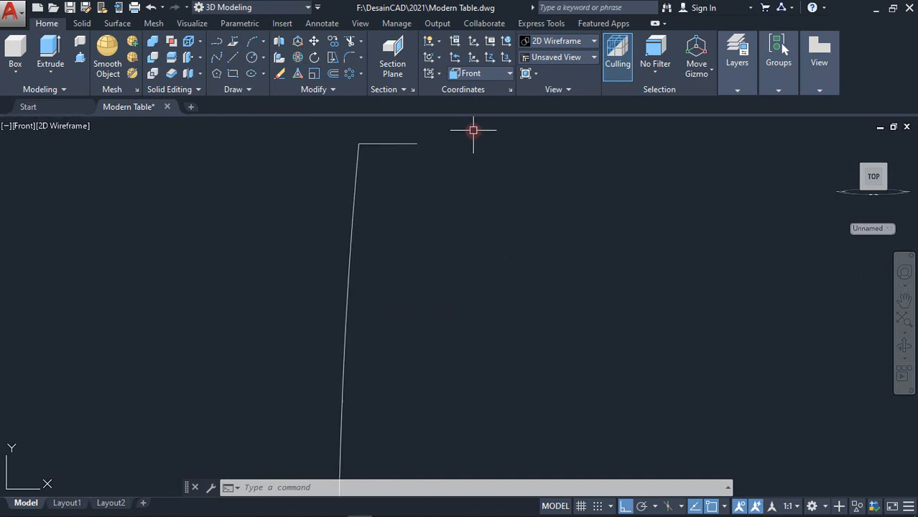
left_click(422, 150)
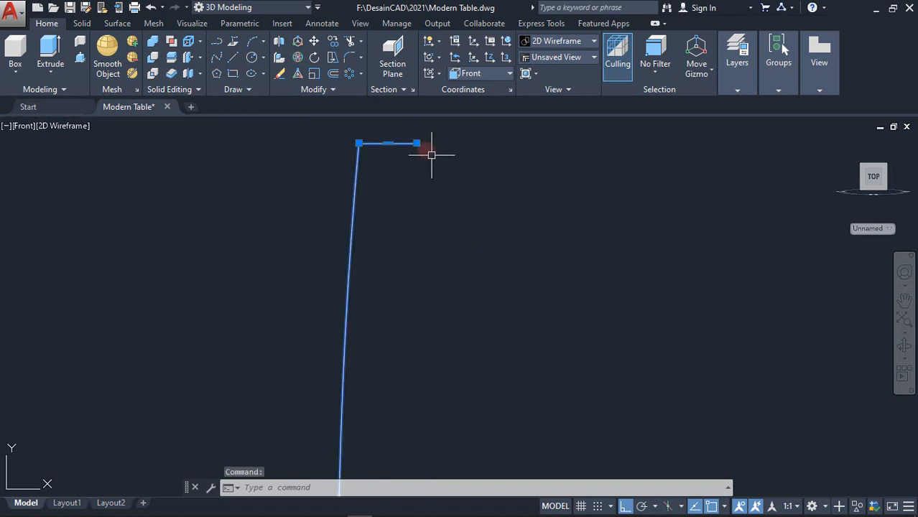
left_click(417, 143)
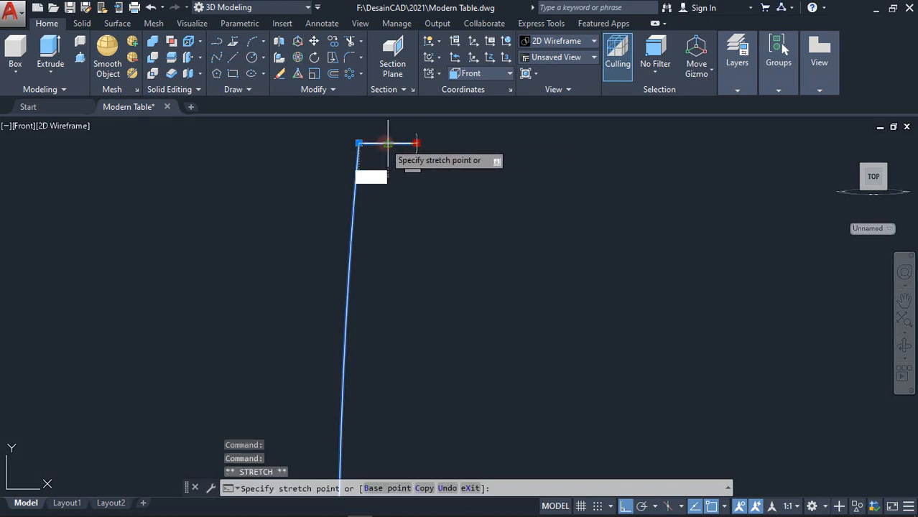
scroll(448, 194, "down", 1)
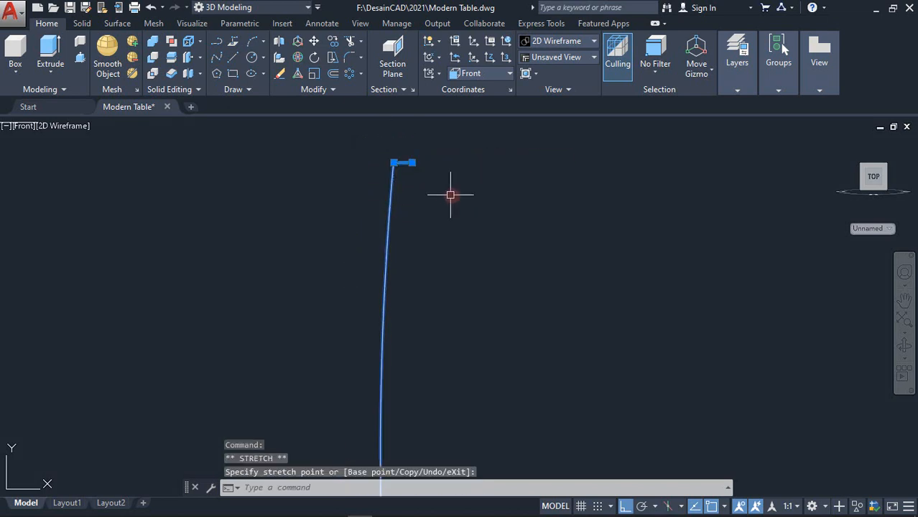
key("Escape")
- Shorten the leg profile's lower horizontal segment by stretching its free end to the segment's midpoint
scroll(451, 195, "down", 3)
scroll(466, 395, "up", 2)
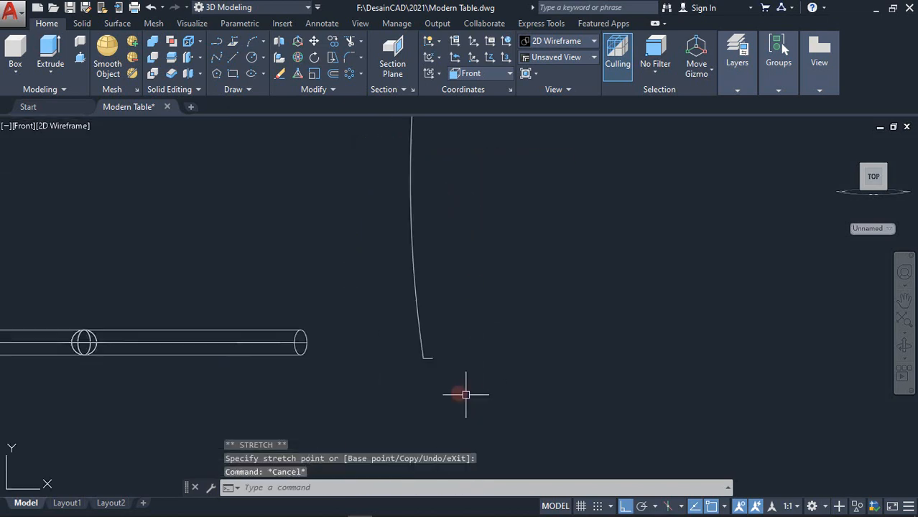
middle_click_drag(465, 394, 365, 297)
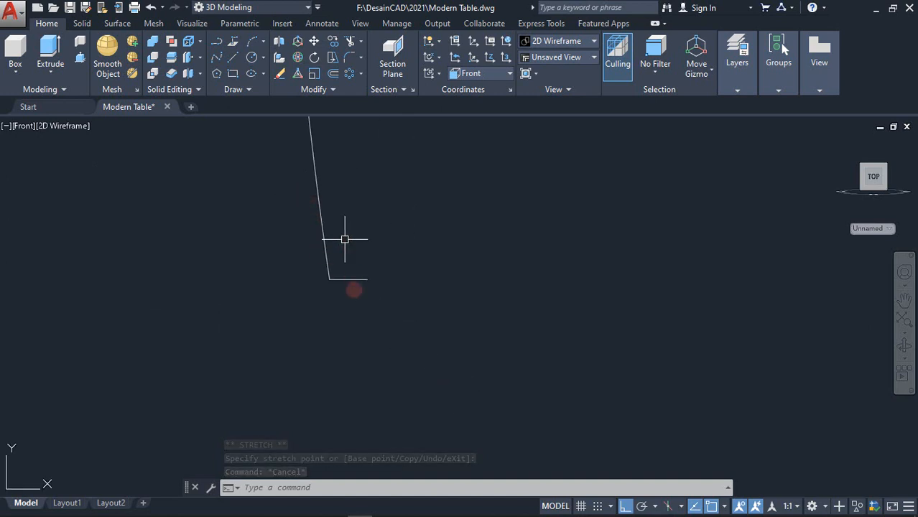
left_click(354, 279)
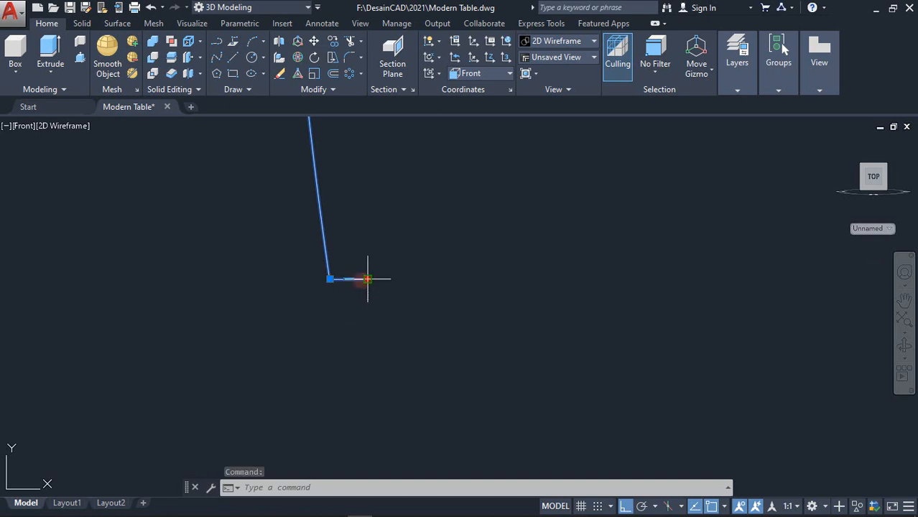
left_click(367, 279)
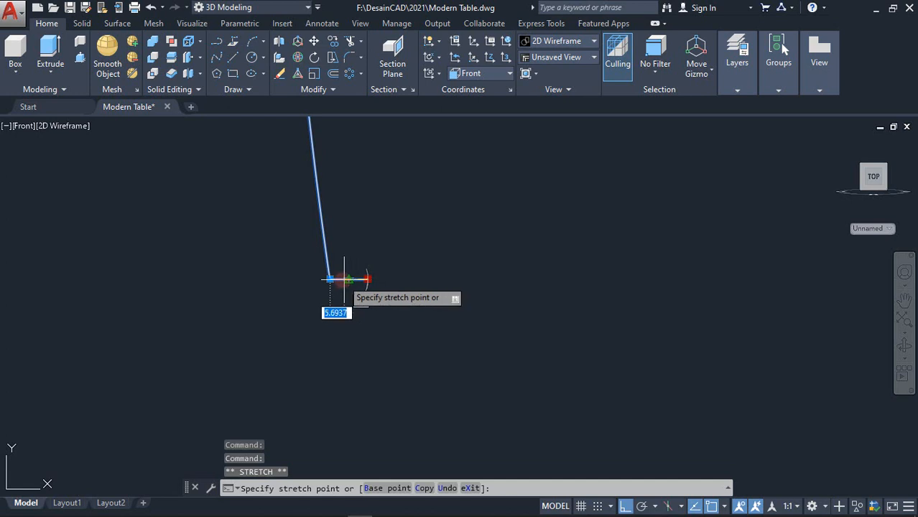
left_click(349, 280)
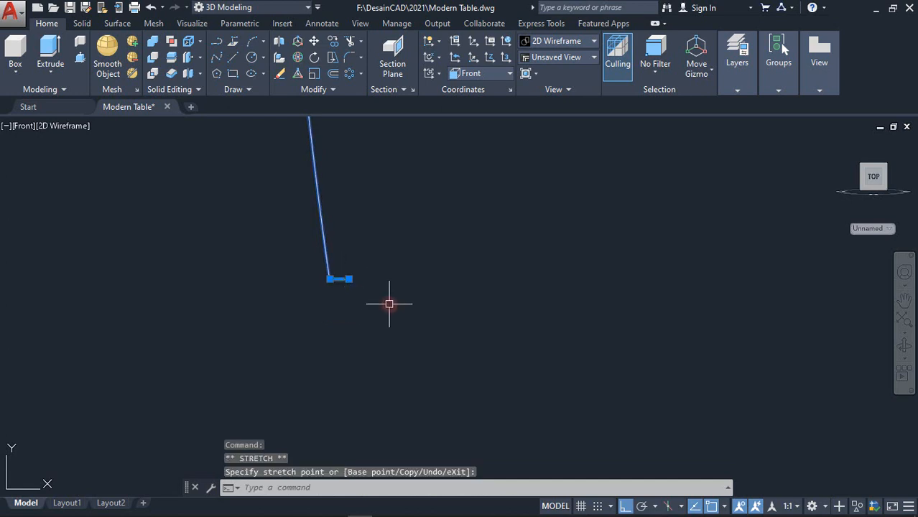
key("Escape")
- Revolve the leg profile 360 degrees about a vertical axis through the free end of its lower horizontal segment
scroll(416, 374, "down", 4)
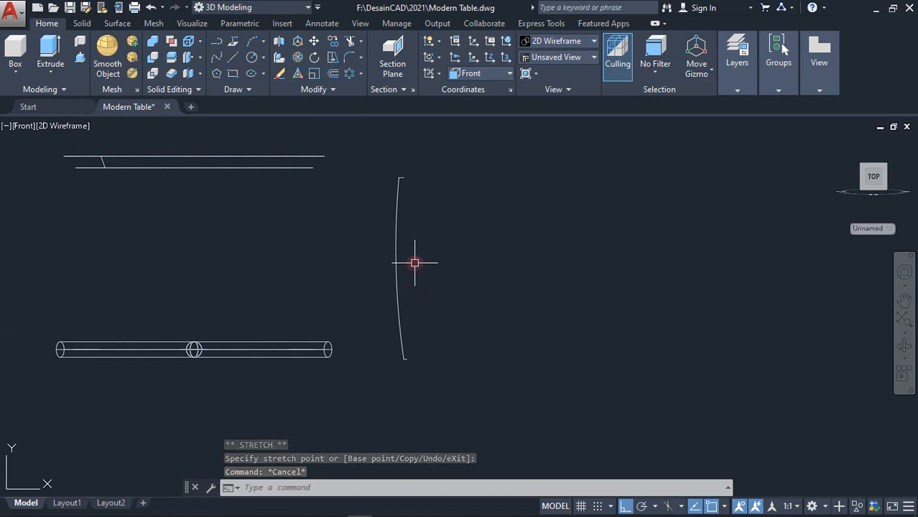
type("REV")
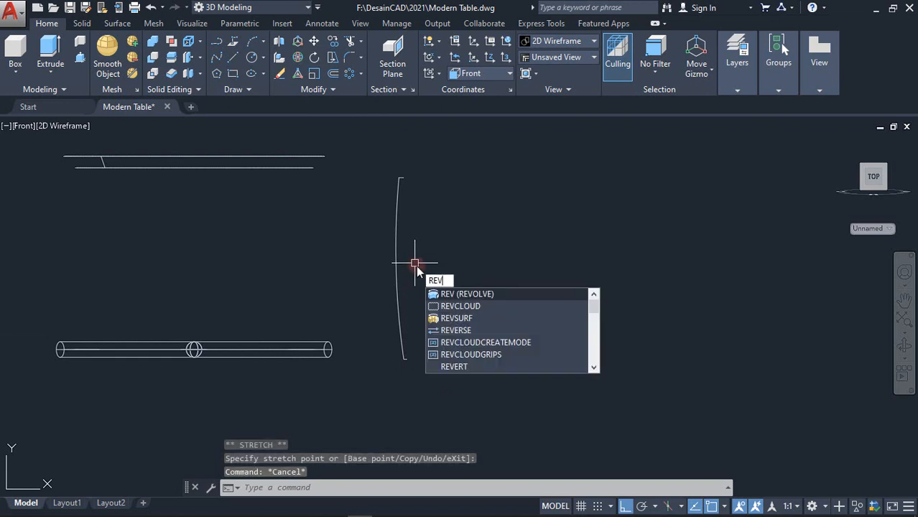
left_click(454, 296)
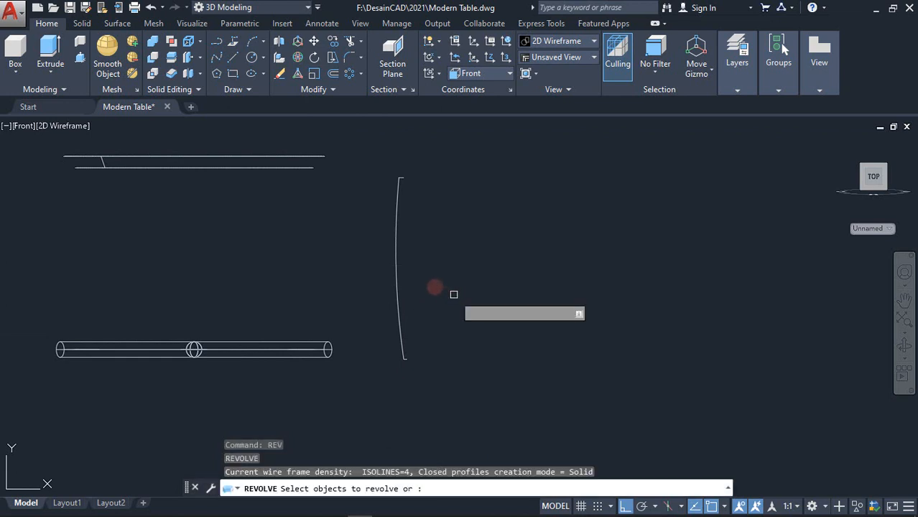
left_click(397, 229)
right_click(399, 231)
left_click(421, 237)
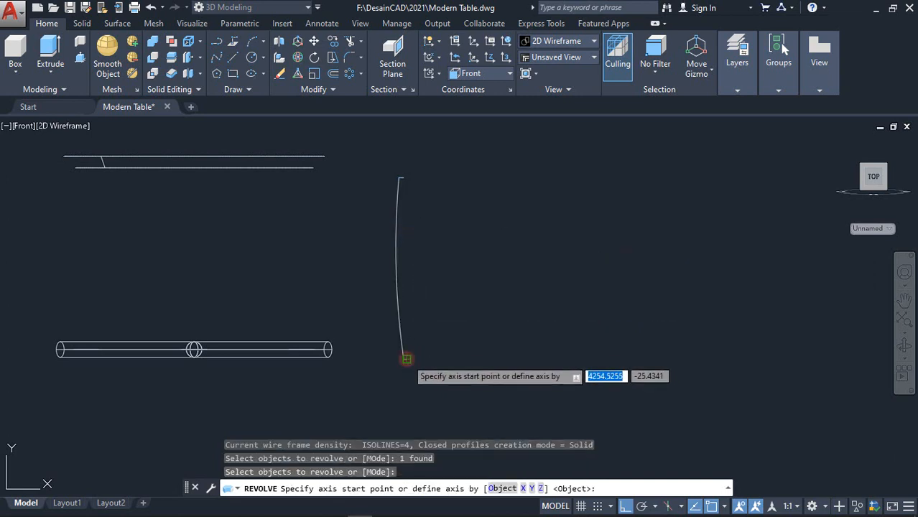
left_click(406, 357)
left_click(403, 146)
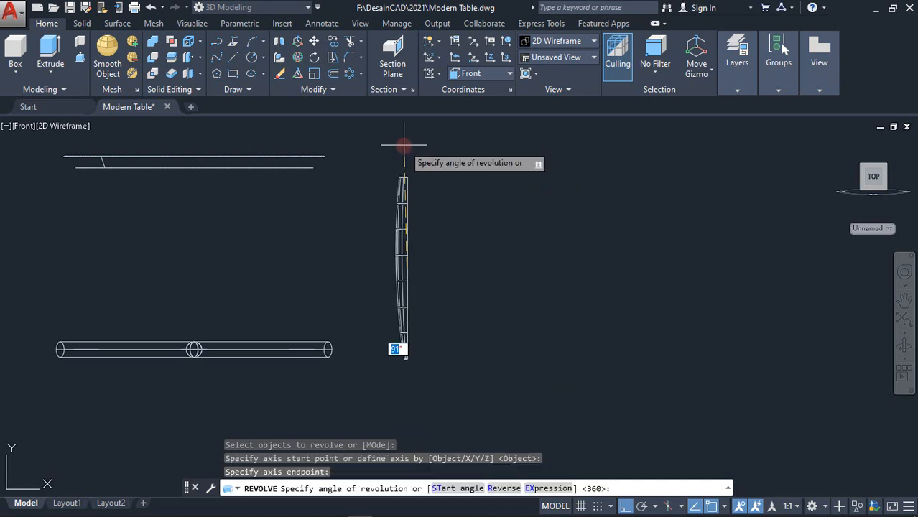
key("Return")
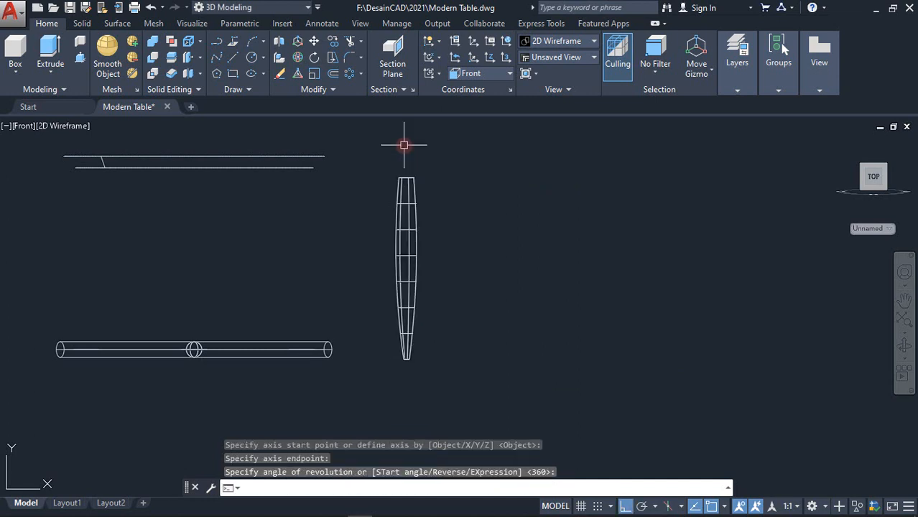
middle_click_drag(403, 145, 562, 151)
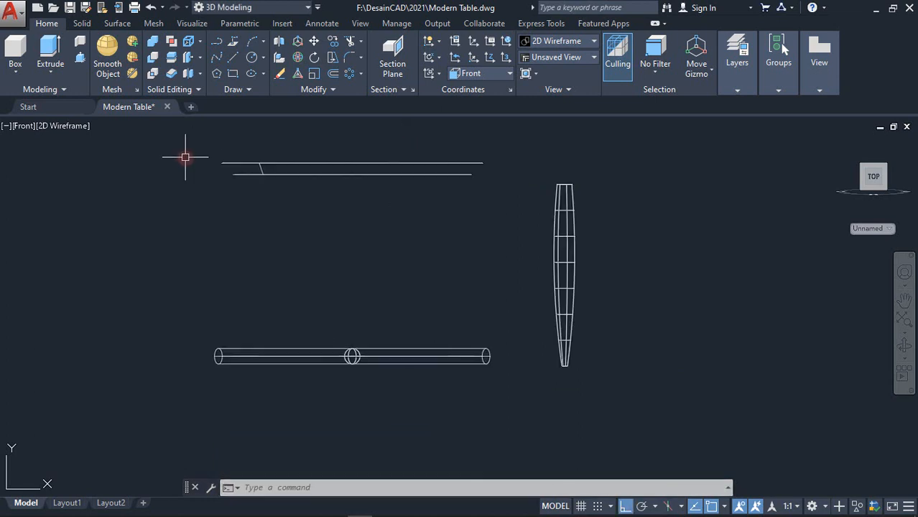
- Check the model in the Conceptual visual style from an angled view, and return to 2D Wireframe
left_click(72, 132)
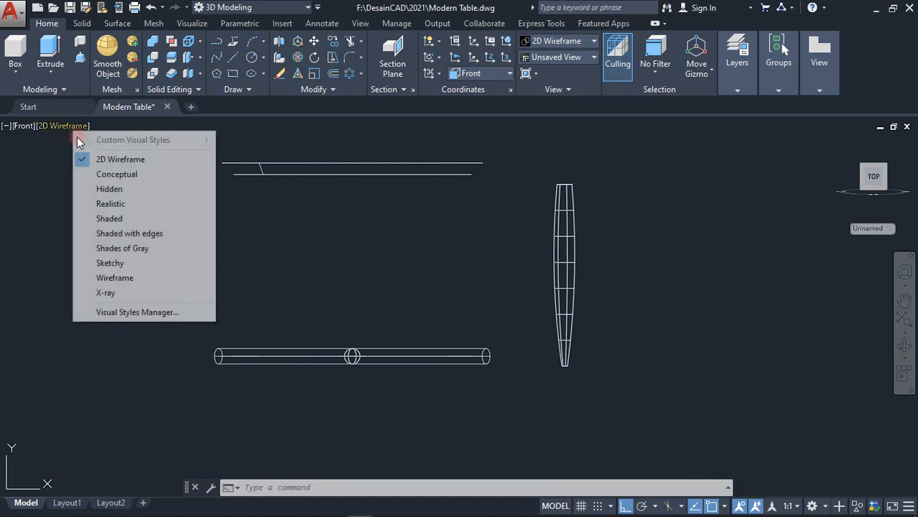
left_click(109, 175)
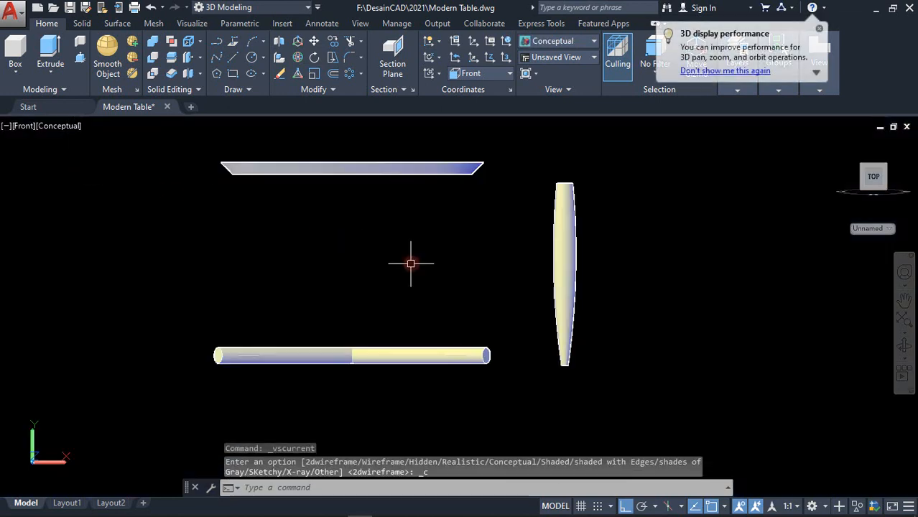
mouse_move(411, 262)
middle_mouse_down("shift")
mouse_move(425, 285)
mouse_move(411, 301)
mouse_move(406, 276)
middle_mouse_up("shift")
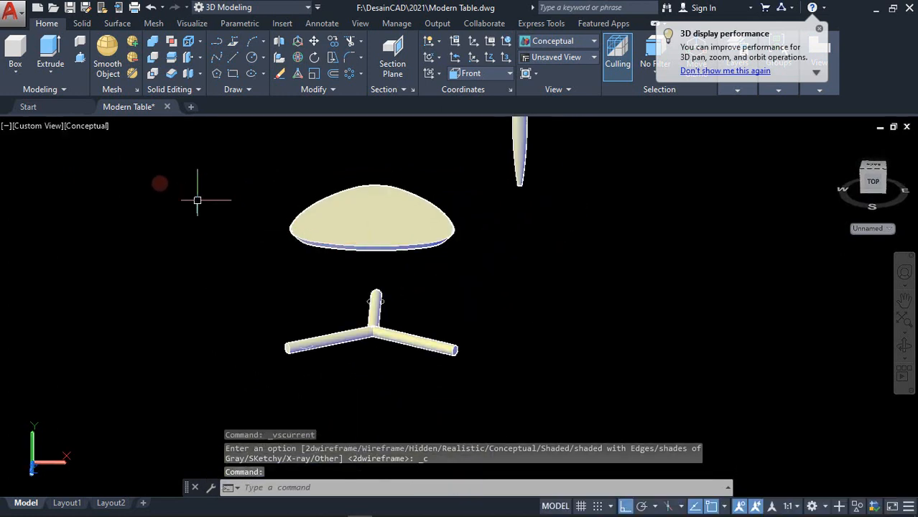
left_click(91, 132)
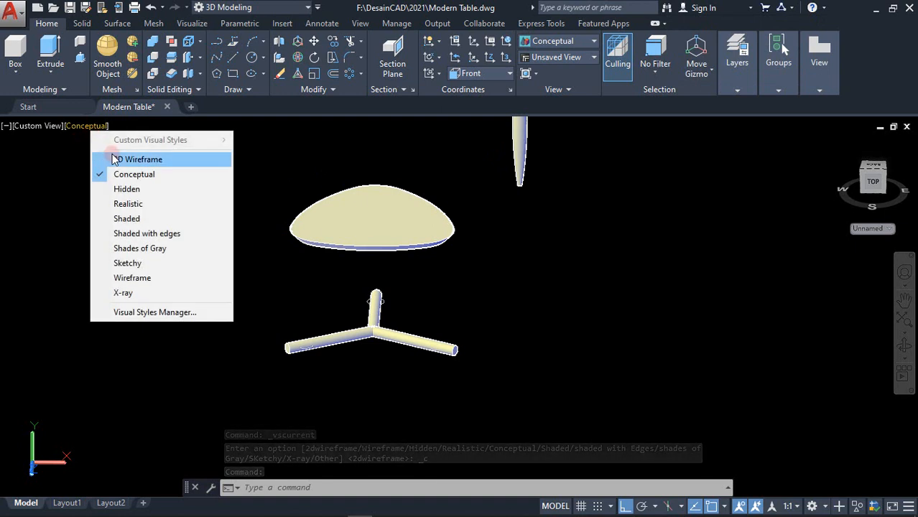
left_click(117, 159)
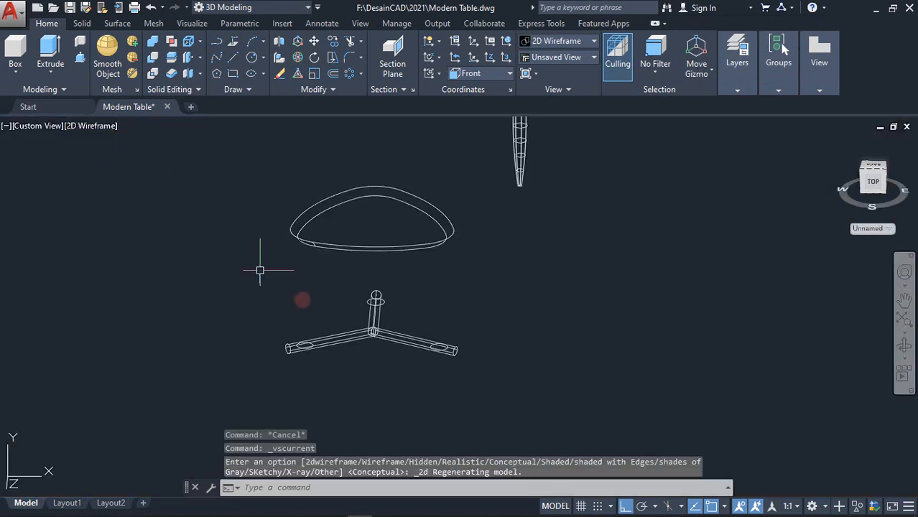
- Move the revolved leg from its lower end's center to the center of the right spoke's circle, with Ortho off and accepting the loss of surface associativity
scroll(379, 320, "down", 2)
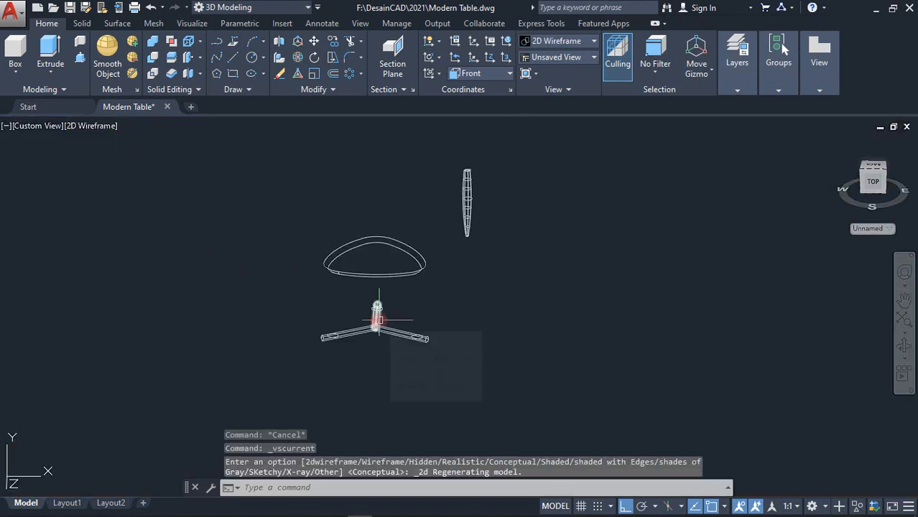
scroll(468, 311, "up", 2)
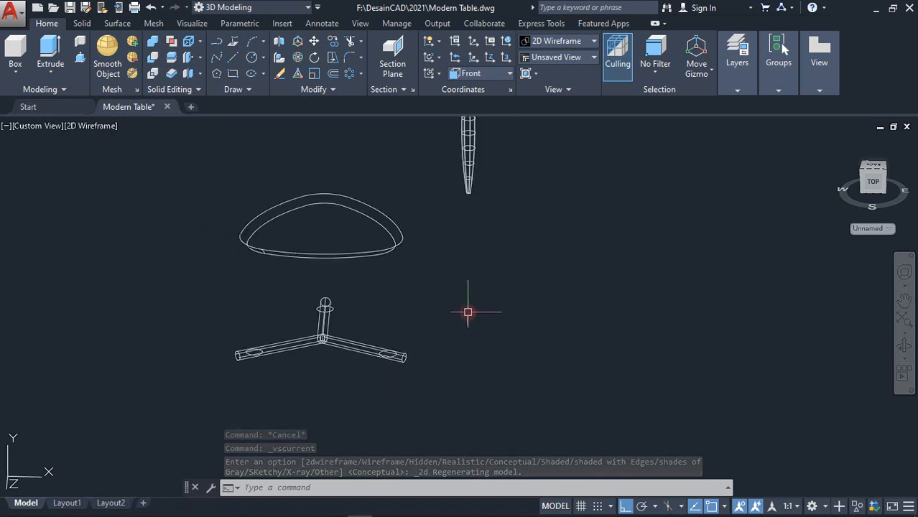
type("M")
left_click(506, 344)
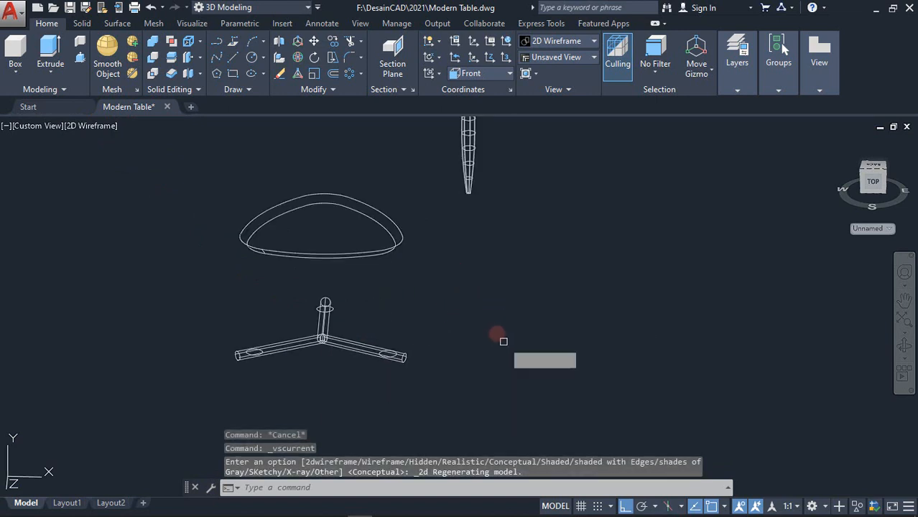
scroll(467, 202, "up", 3)
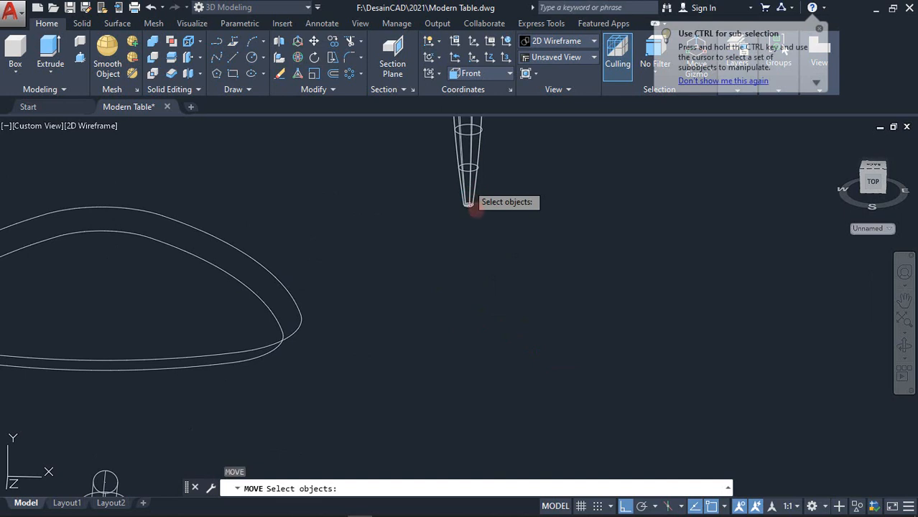
scroll(468, 186, "up", 3)
scroll(468, 183, "up", 2)
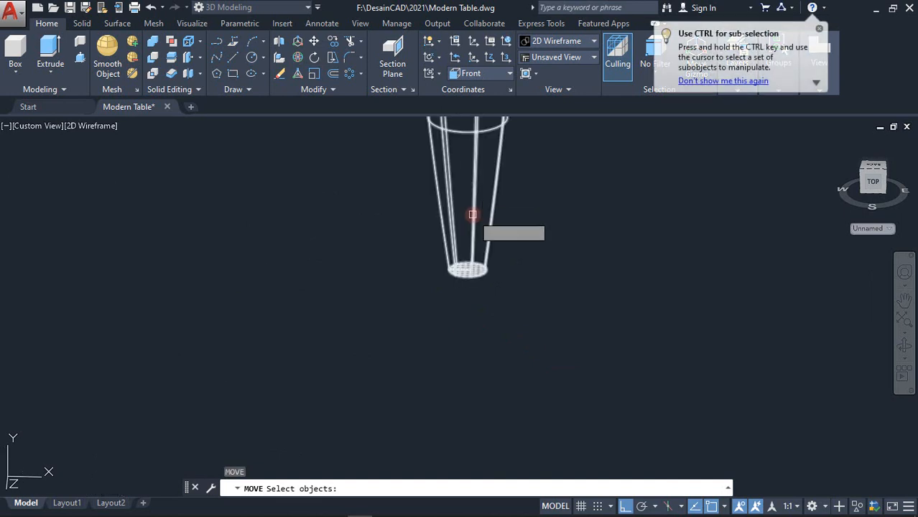
left_click(472, 214)
key("Return")
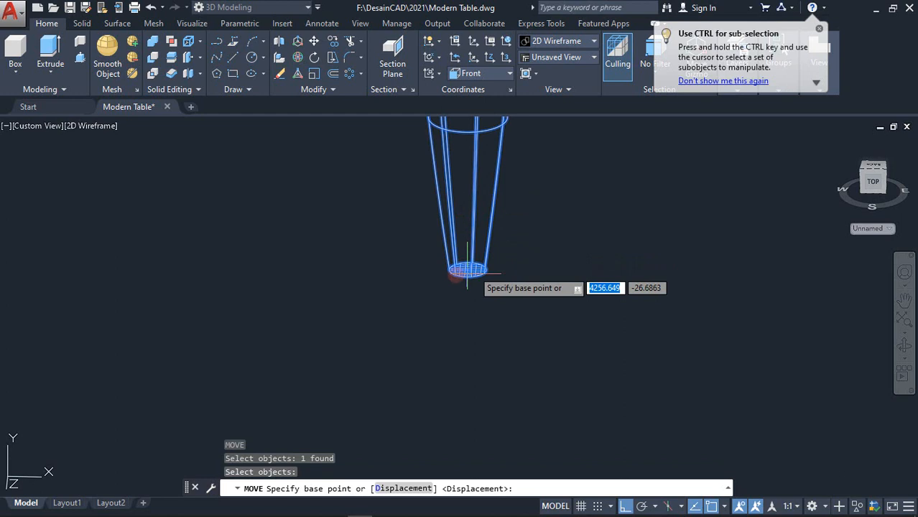
scroll(468, 272, "up", 2)
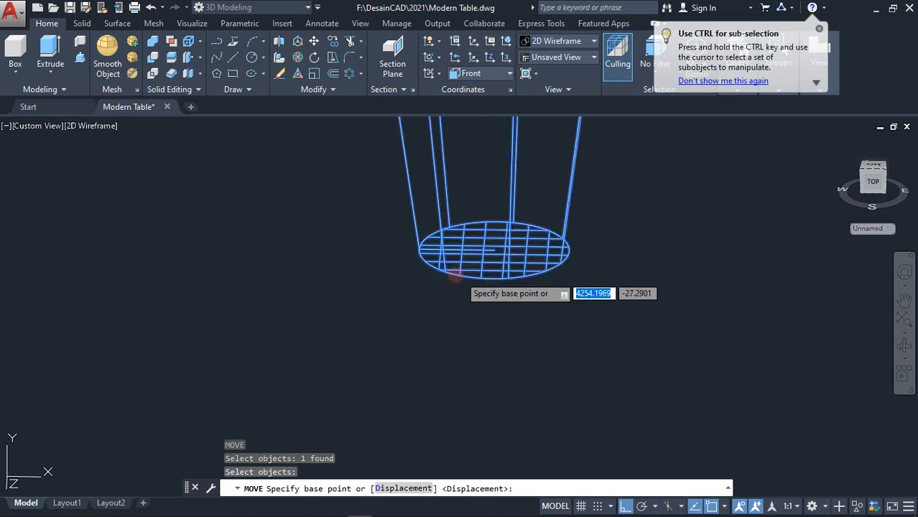
left_click(493, 249)
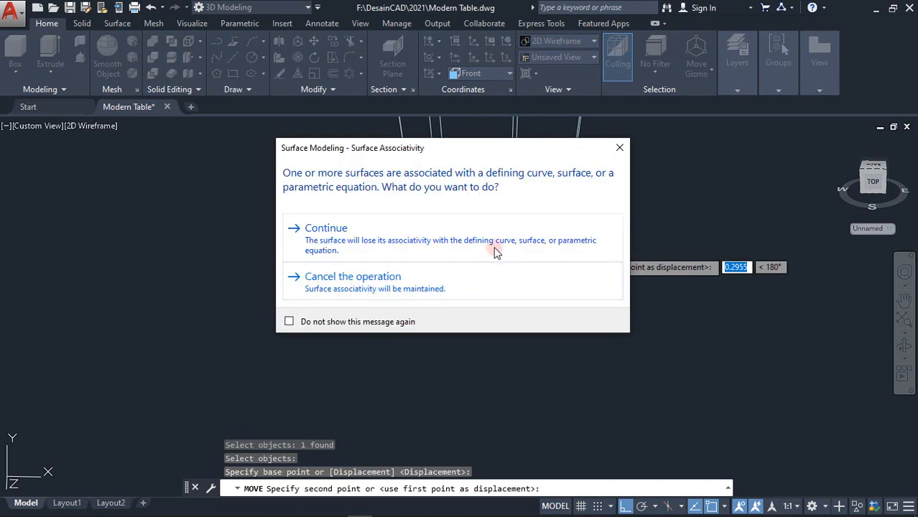
left_click(501, 247)
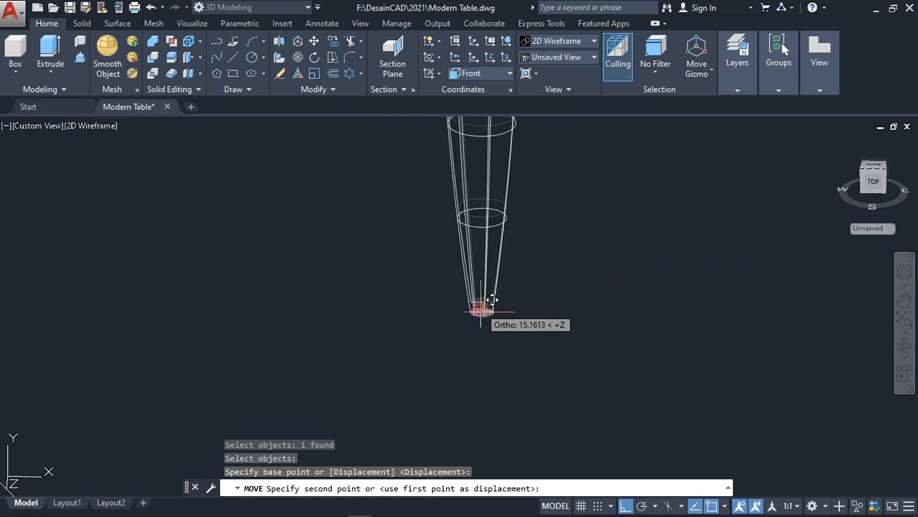
scroll(491, 300, "down", 5)
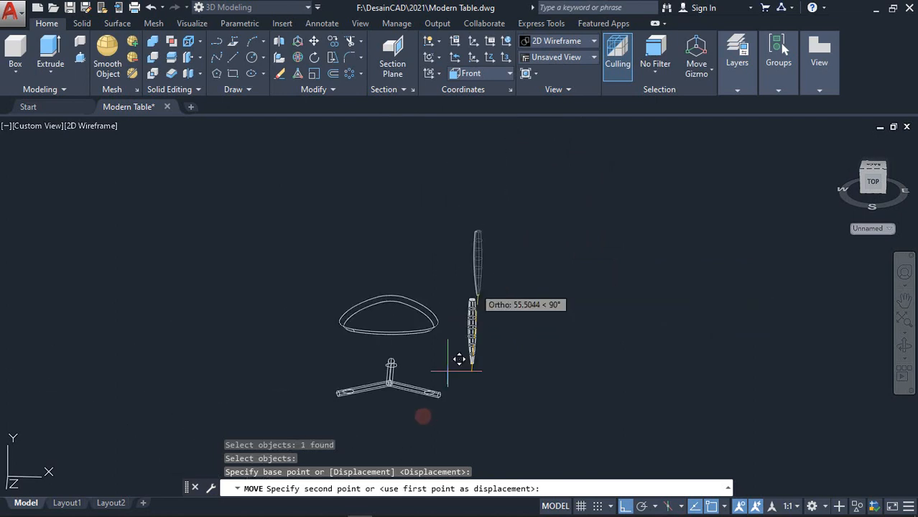
middle_click_drag(420, 402, 433, 358)
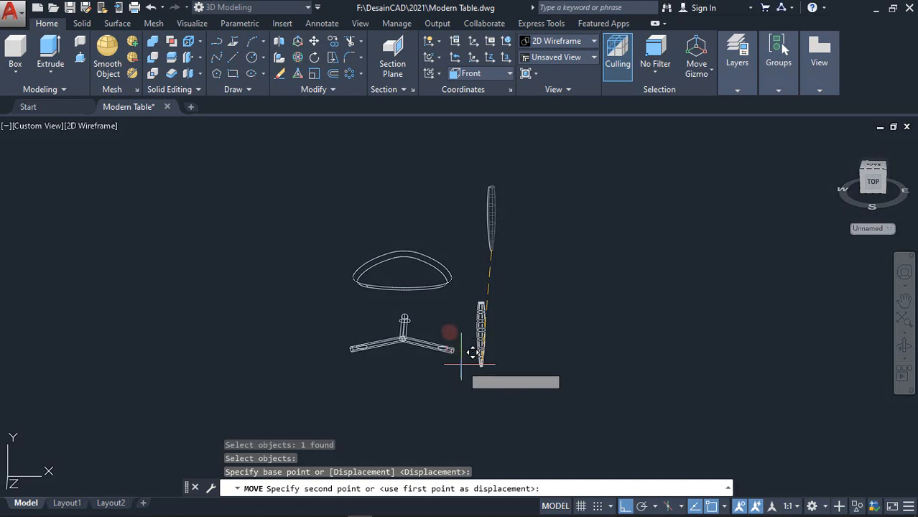
key("F8")
scroll(459, 336, "up", 2)
scroll(458, 336, "up", 3)
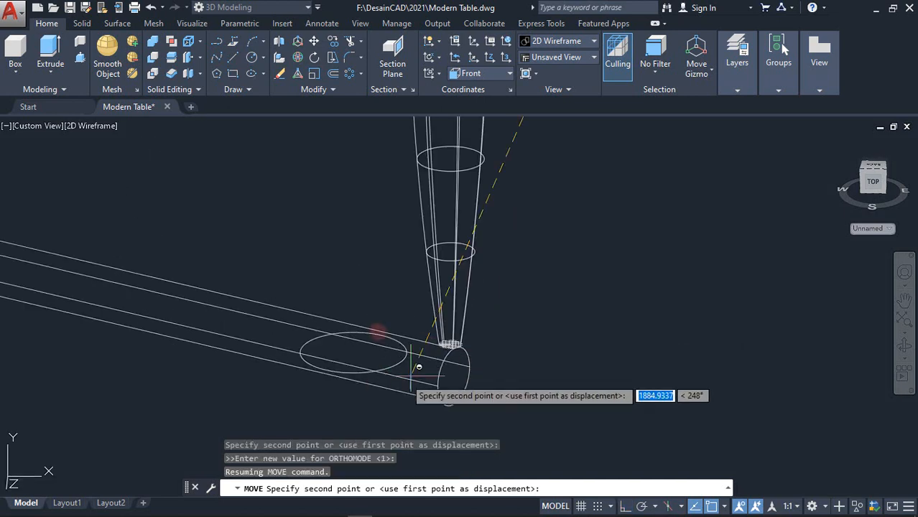
left_click(356, 351)
scroll(401, 322, "down", 5)
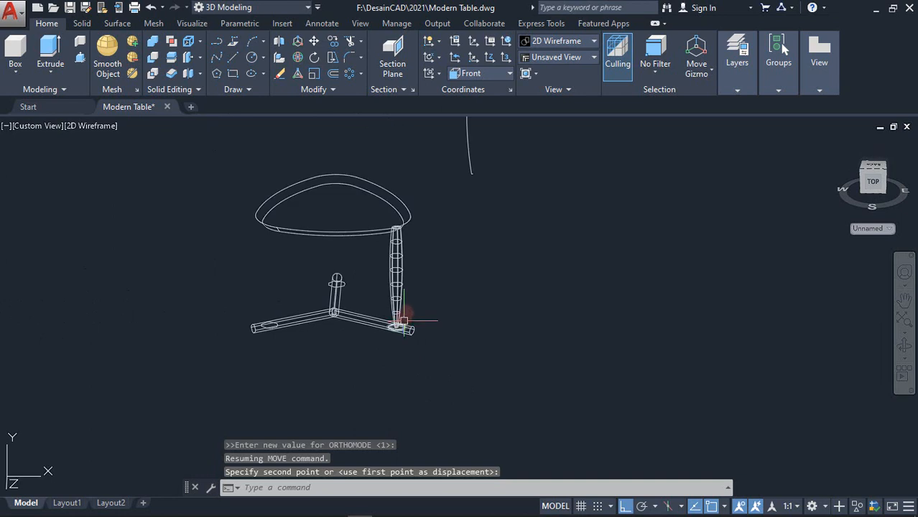
scroll(403, 321, "down", 2)
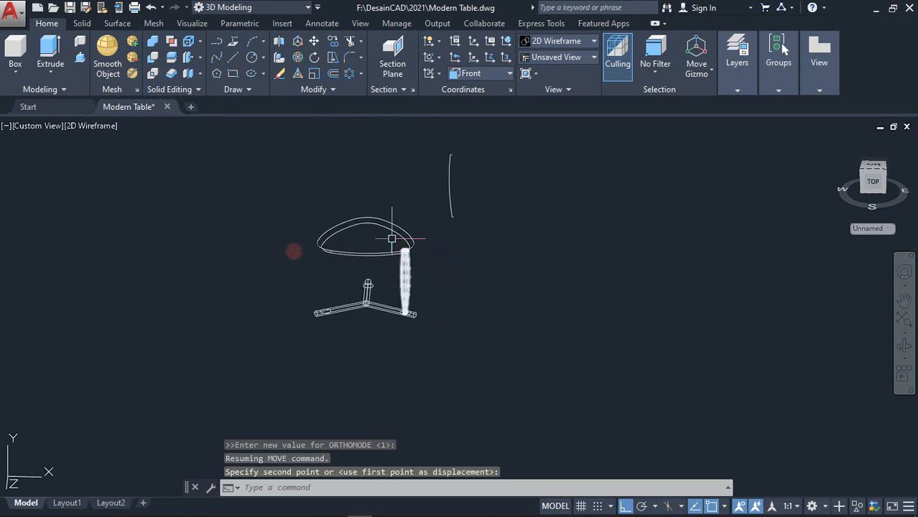
- In the Top view, polar-array the leg around the point where the spokes meet, with 3 items filling 360 degrees
left_click(33, 126)
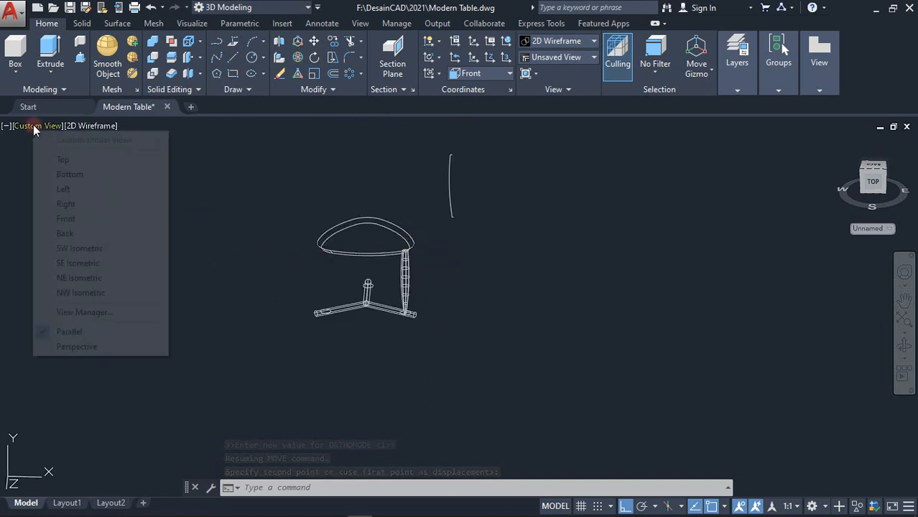
left_click(60, 159)
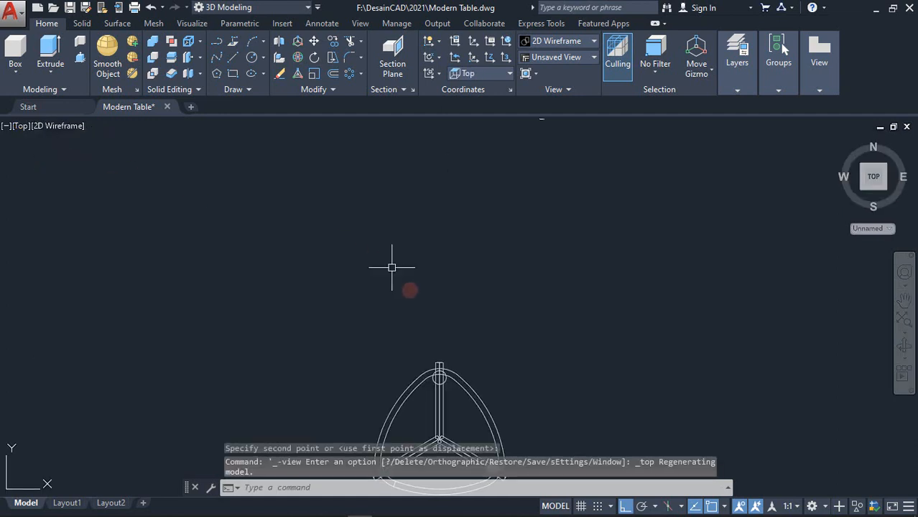
mouse_move(392, 267)
middle_mouse_down()
mouse_move(411, 246)
mouse_move(416, 169)
middle_mouse_up()
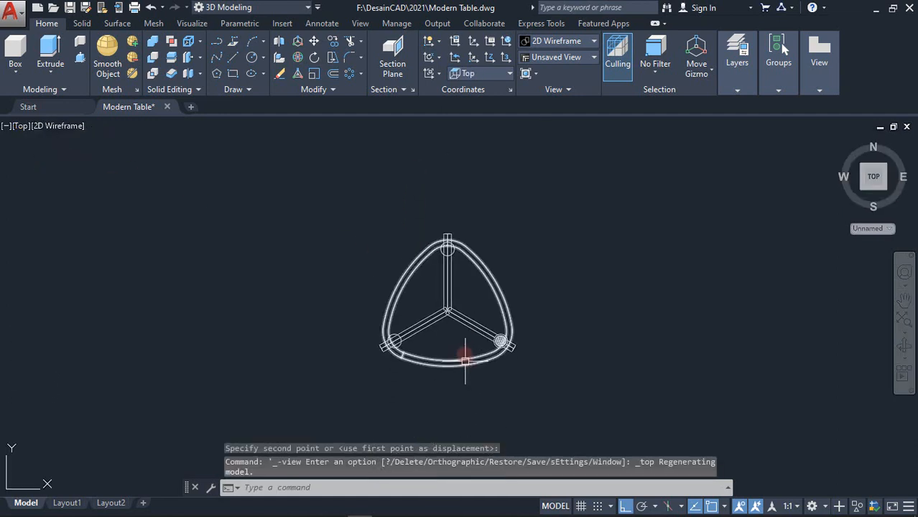
scroll(455, 324, "up", 4)
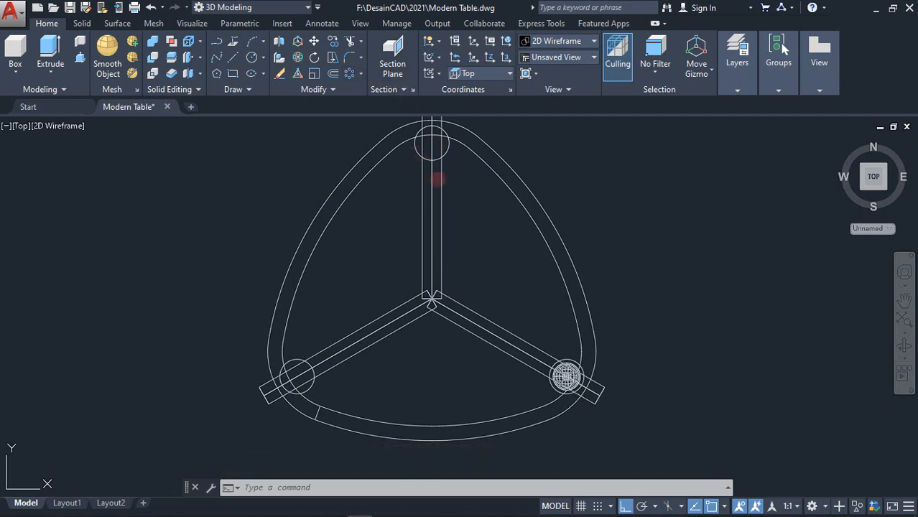
scroll(566, 375, "up", 4)
left_click(555, 364)
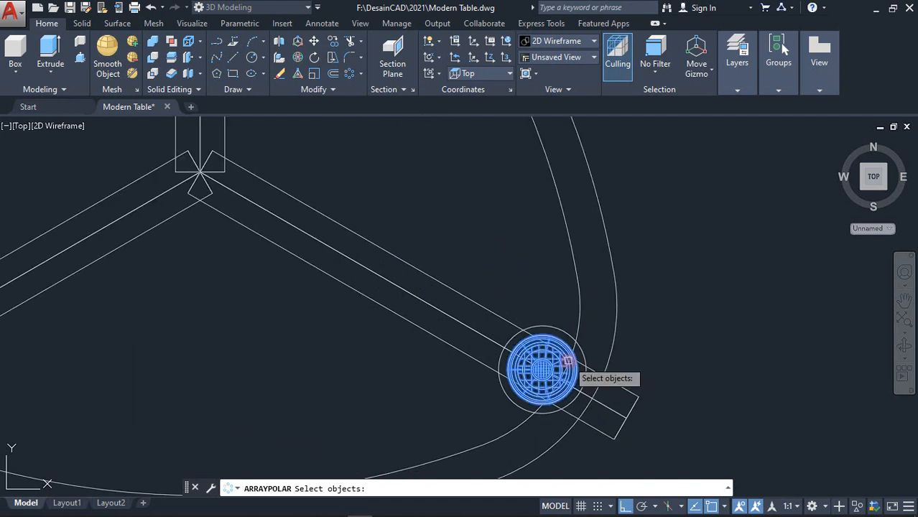
scroll(487, 270, "down", 5)
middle_click_drag(459, 231, 536, 302)
key("Return")
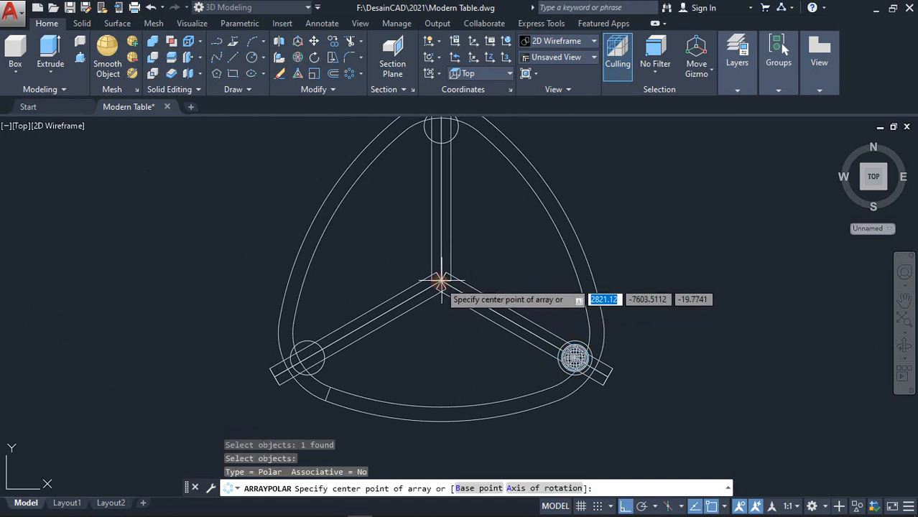
left_click(441, 280)
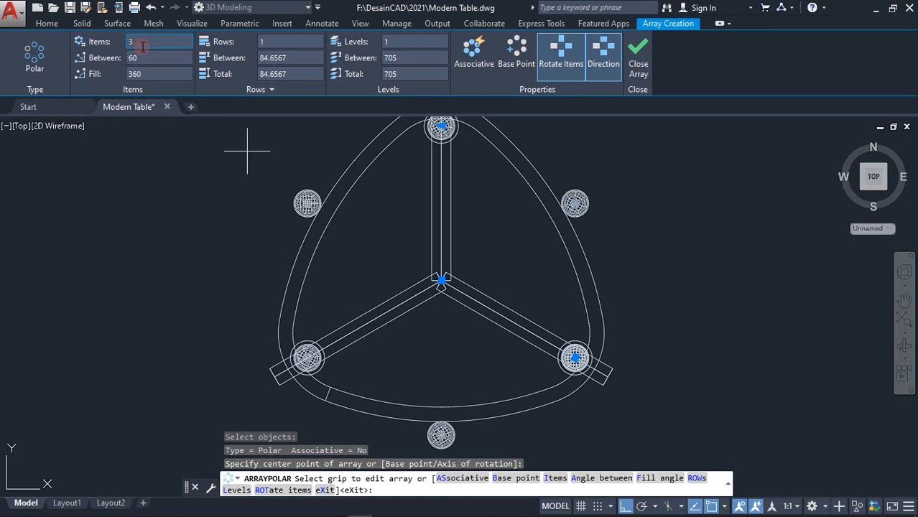
key("Return")
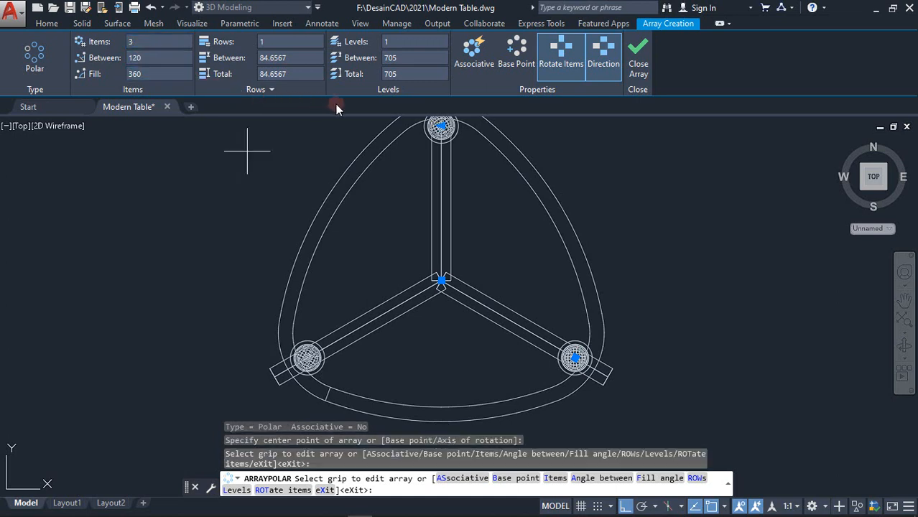
left_click(643, 63)
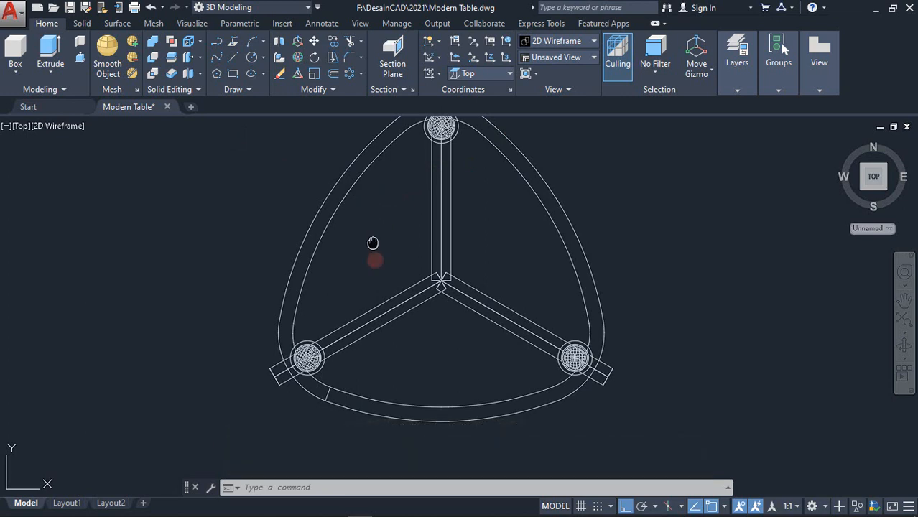
- Show the table in the Conceptual visual style from a low angled view with all three legs and the base visible
left_click_drag(373, 243, 374, 260)
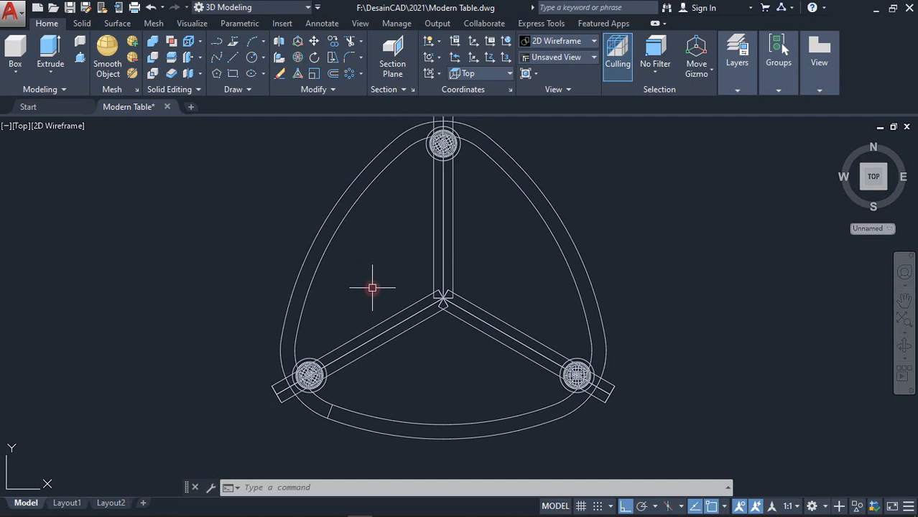
middle_click_drag(372, 288, 385, 186, "shift")
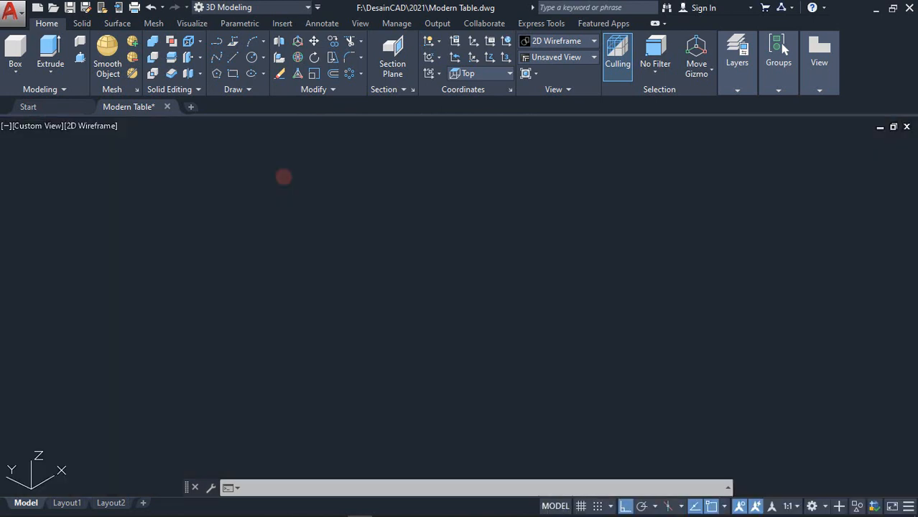
left_click(105, 125)
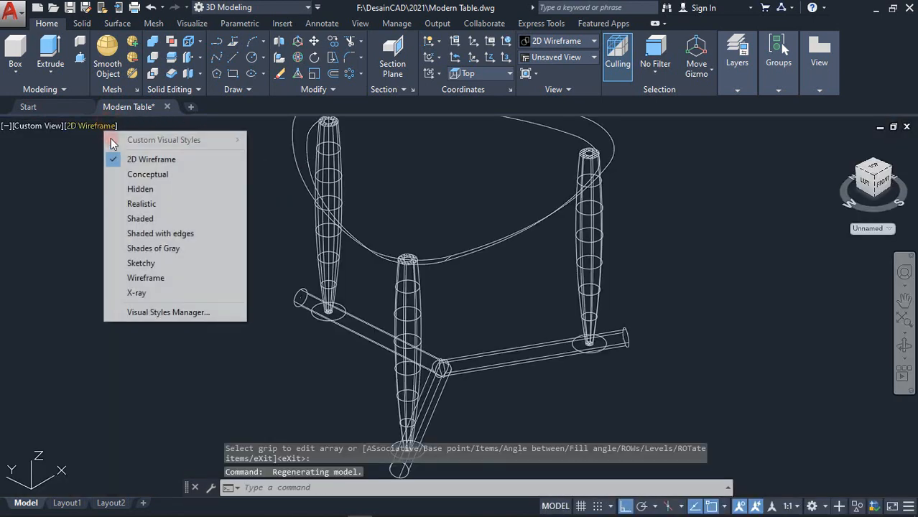
left_click(147, 175)
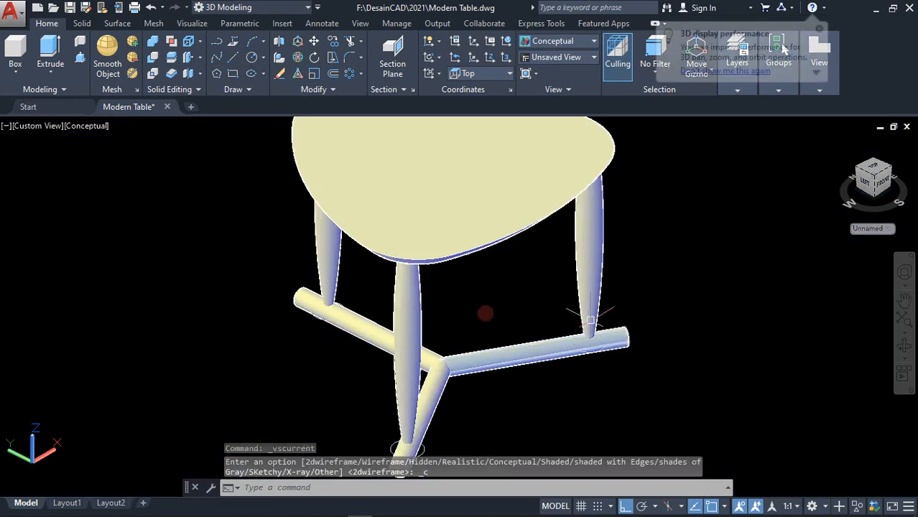
middle_click_drag(469, 310, 465, 286, "shift")
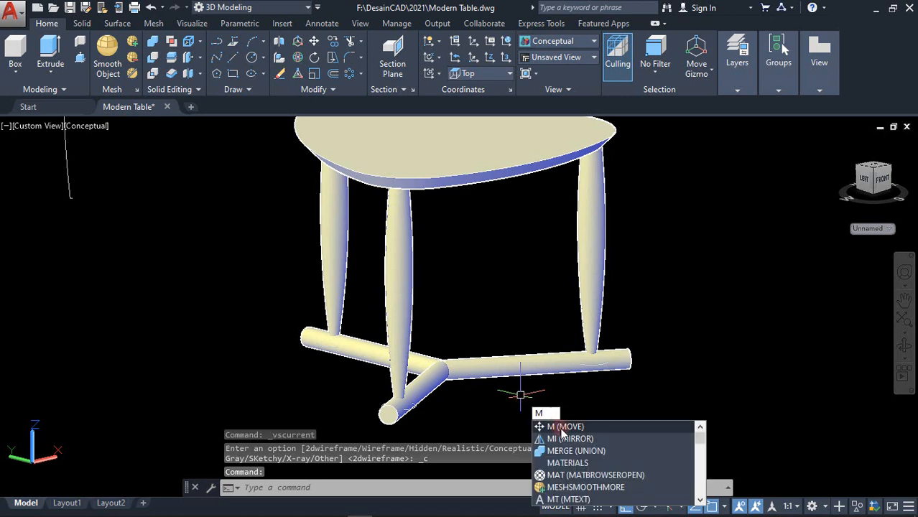
- Move the three base spokes straight up along Z by 350
left_click(562, 428)
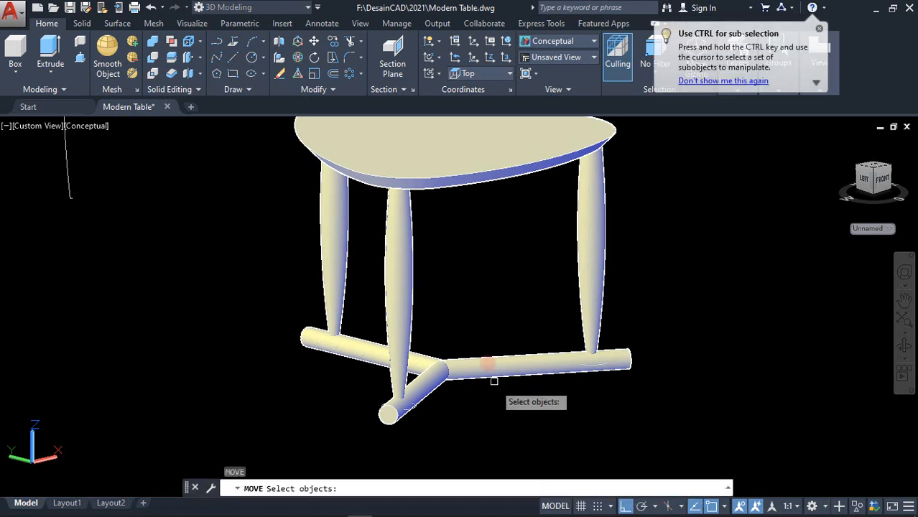
left_click(482, 360)
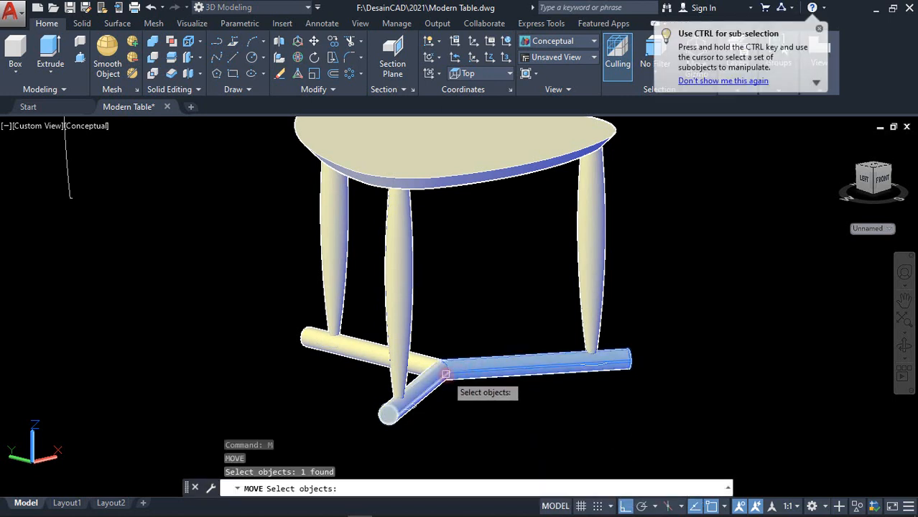
left_click(428, 360)
left_click(428, 359)
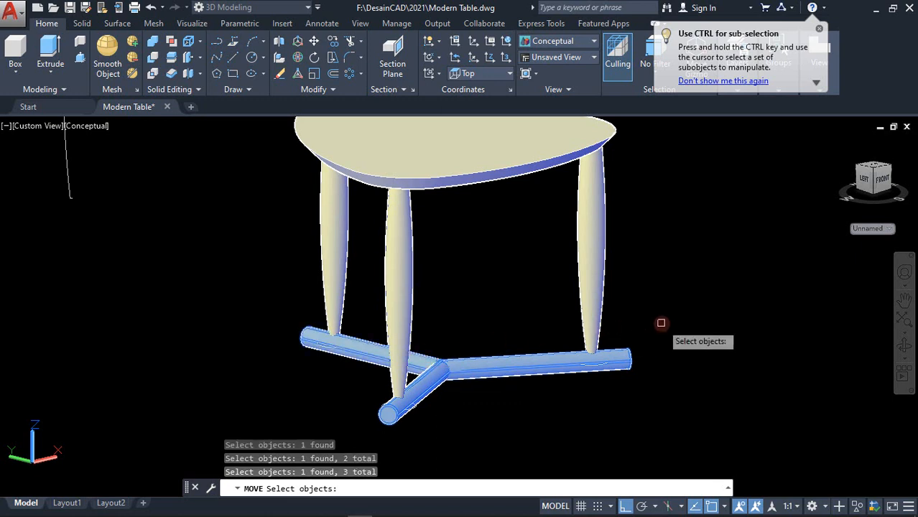
key("Return")
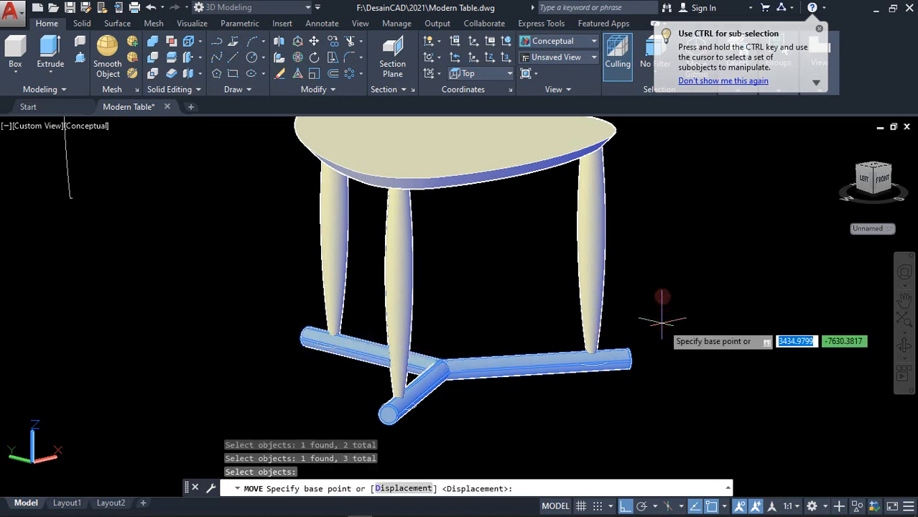
left_click(662, 322)
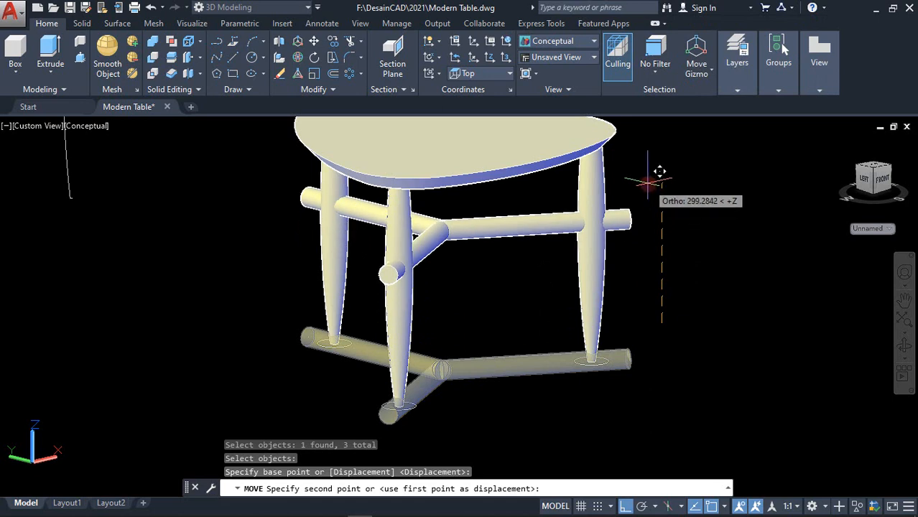
type("350")
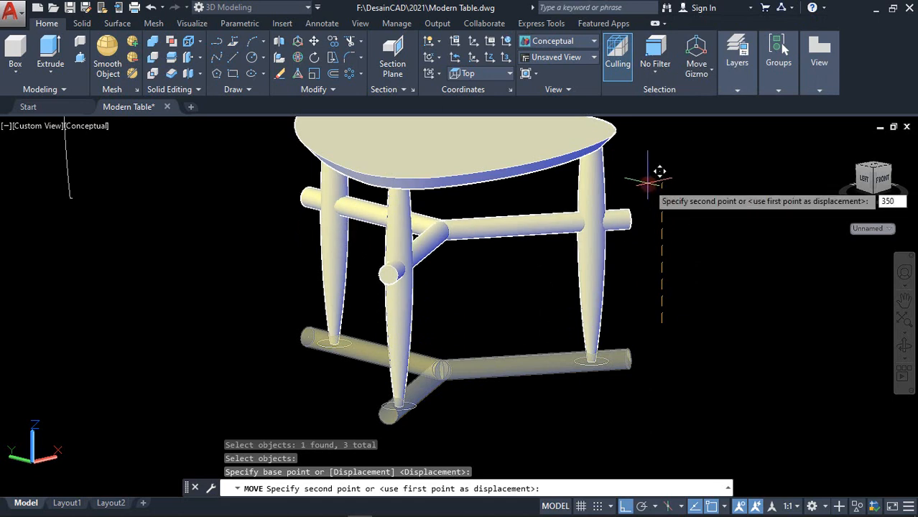
key("Return")
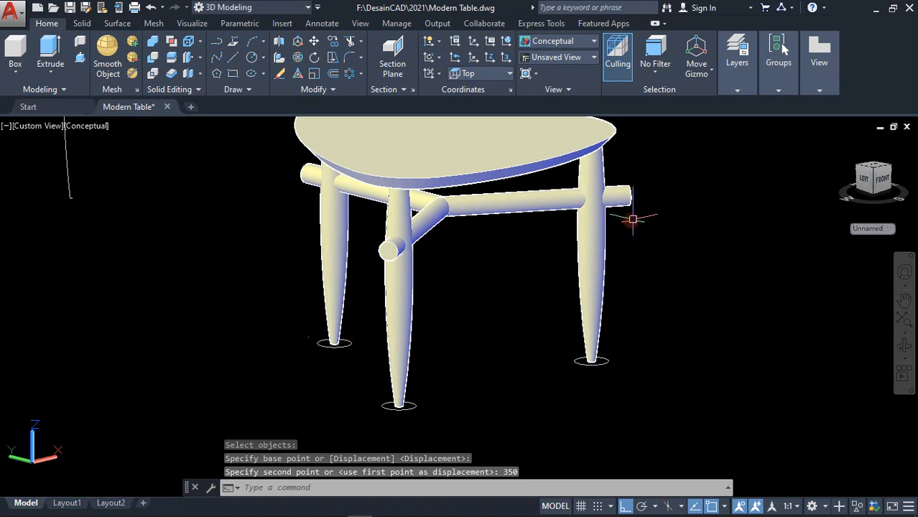
- Presspull the protruding end face of the first spoke inward by 80 so that it ends inside its leg
middle_click_drag(652, 262, 594, 241, "shift")
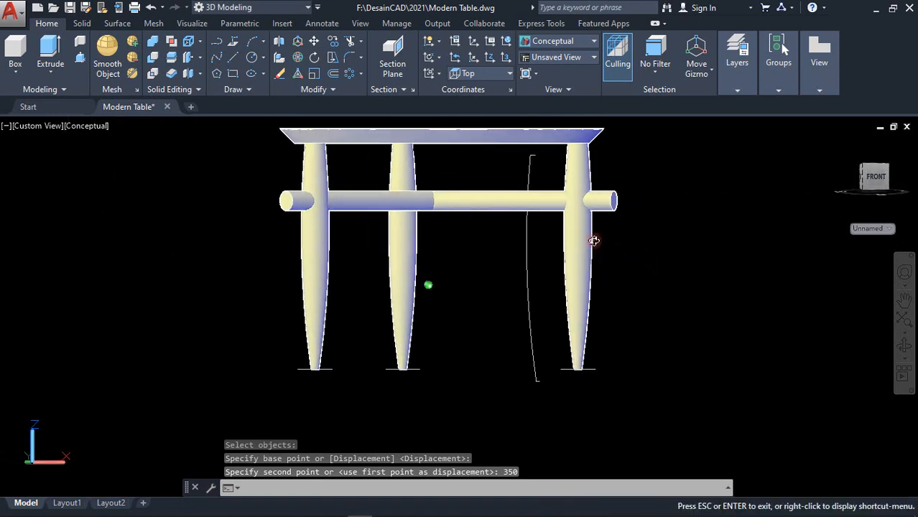
key("ctrl+z")
key("ctrl+z")
scroll(539, 295, "up", 6)
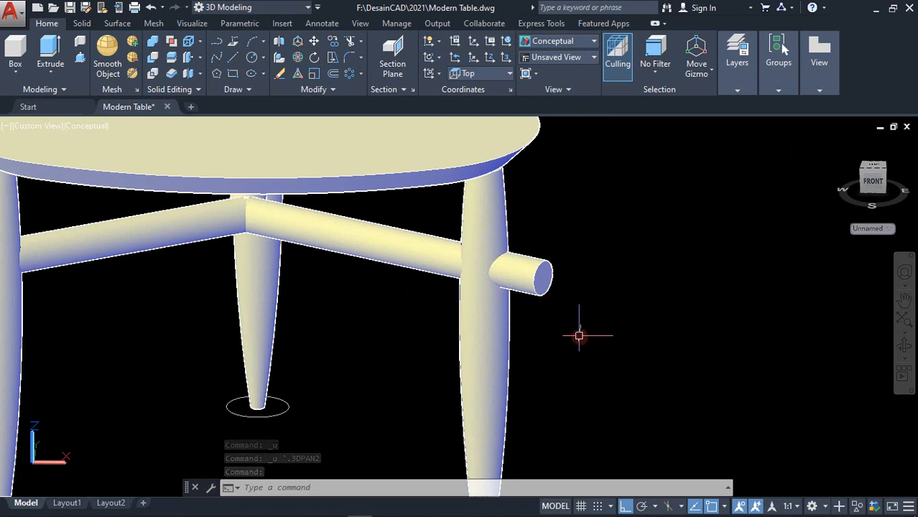
type("PRE")
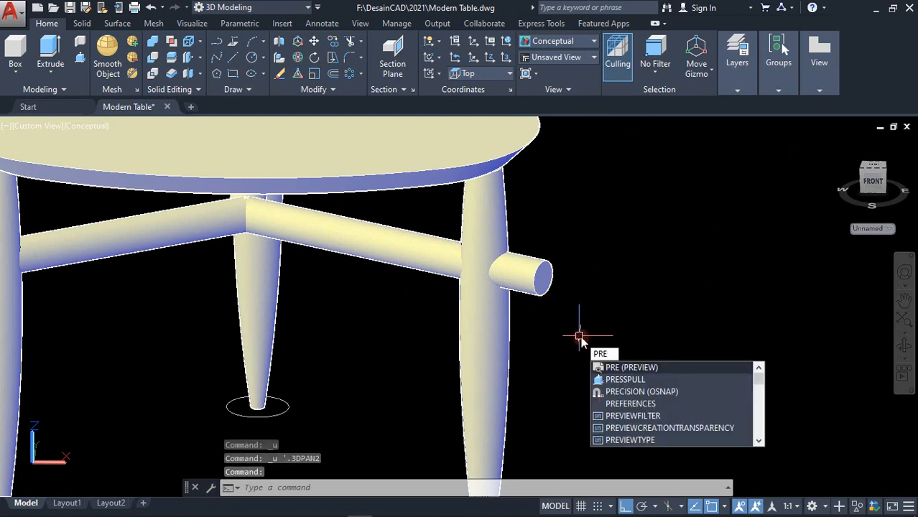
left_click(611, 379)
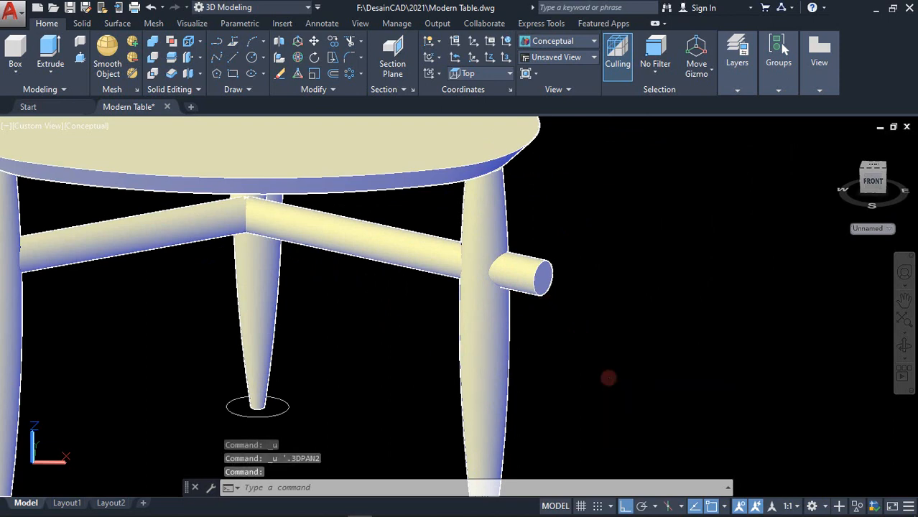
left_click(548, 281)
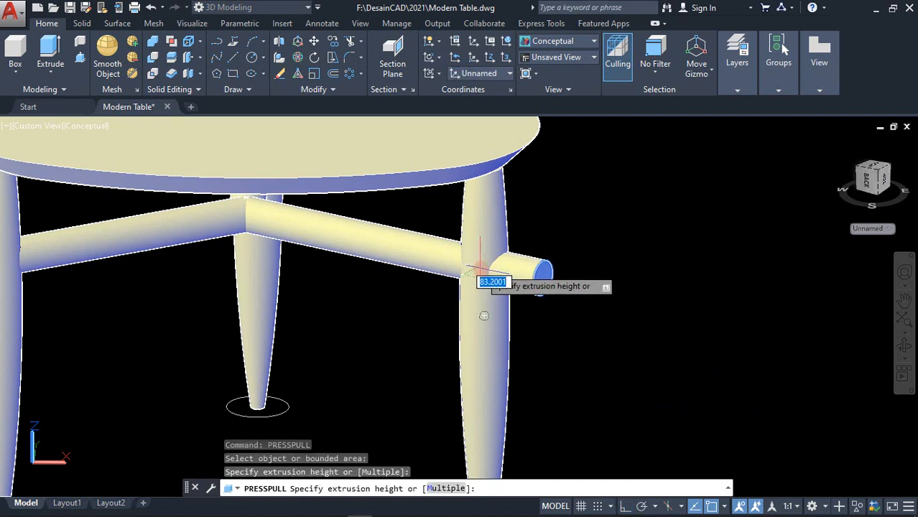
type("80")
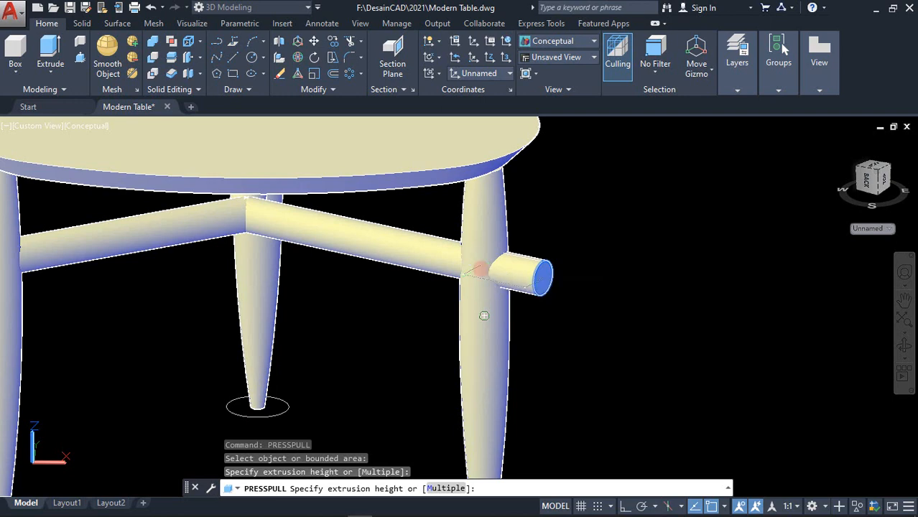
key("Return")
- Presspull the protruding end face of the front-left spoke inward to a freely picked depth inside its leg
scroll(529, 303, "down", 3)
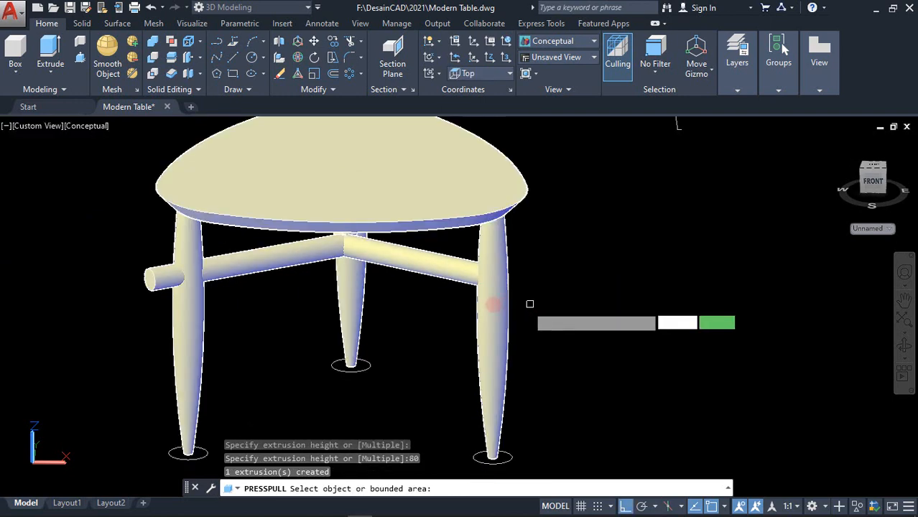
middle_click_drag(503, 298, 538, 289, "shift")
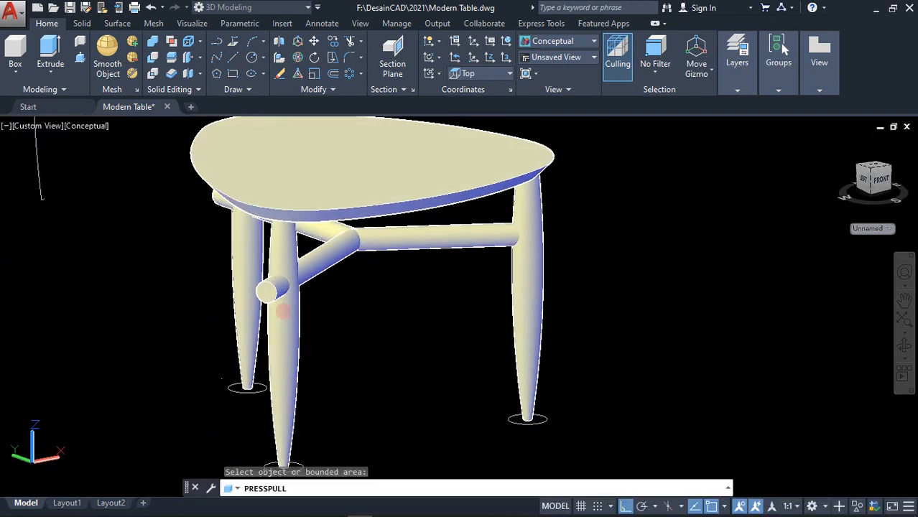
scroll(264, 288, "up", 4)
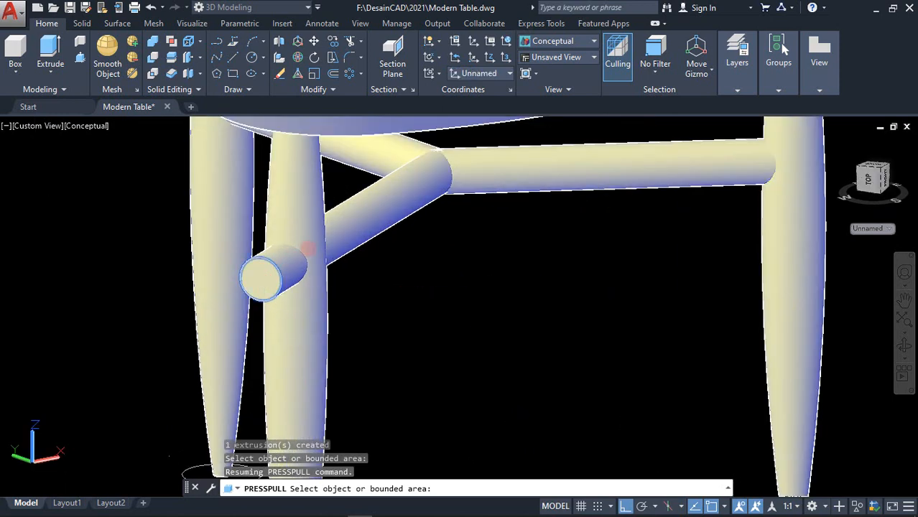
left_click(263, 281)
left_click(345, 259)
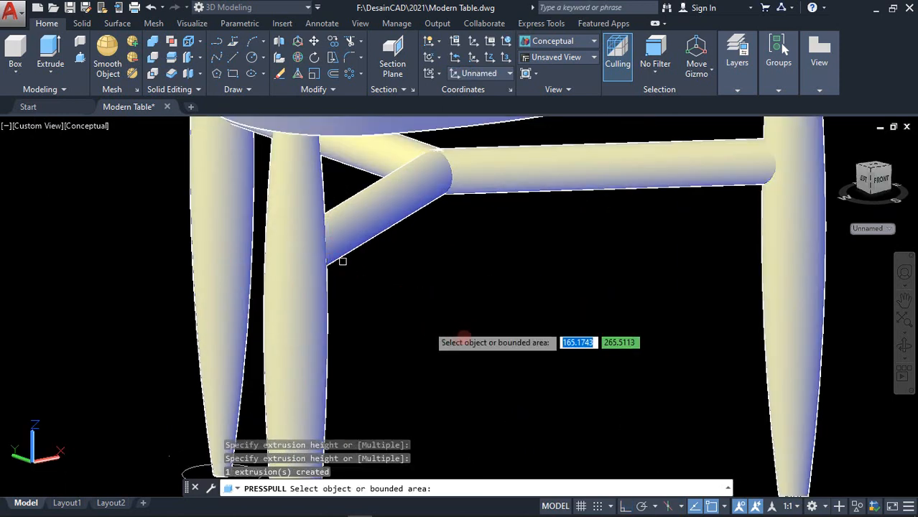
- Presspull the last protruding spoke's end face inward to a freely picked depth inside its leg, and finish the command
scroll(466, 341, "down", 4)
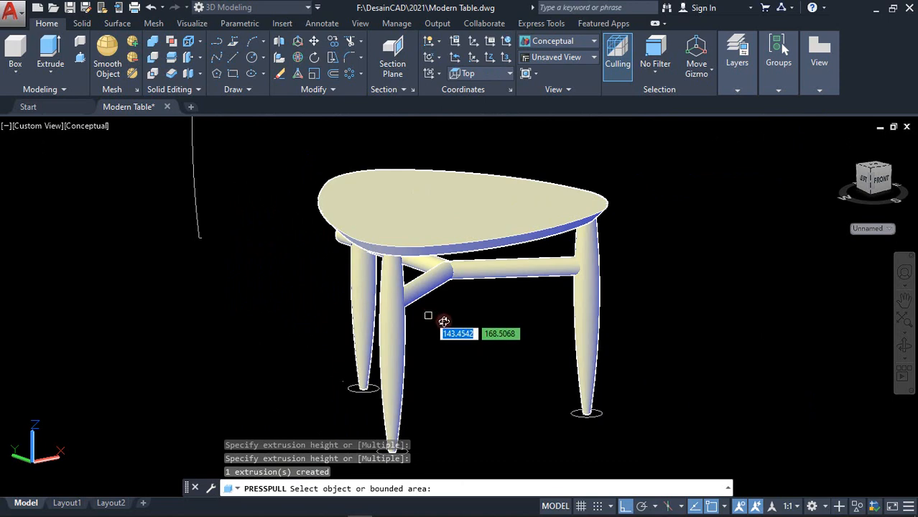
middle_click_drag(436, 328, 568, 321, "shift")
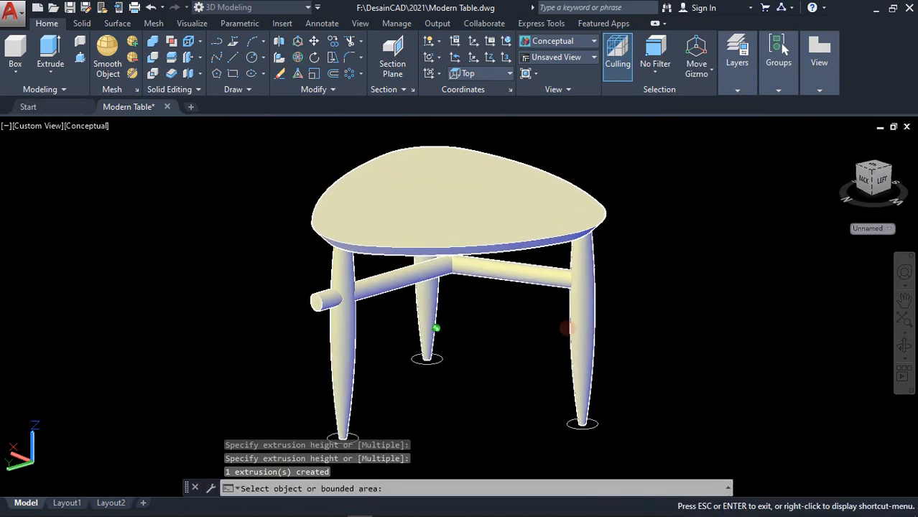
scroll(297, 301, "up", 2)
scroll(296, 301, "up", 2)
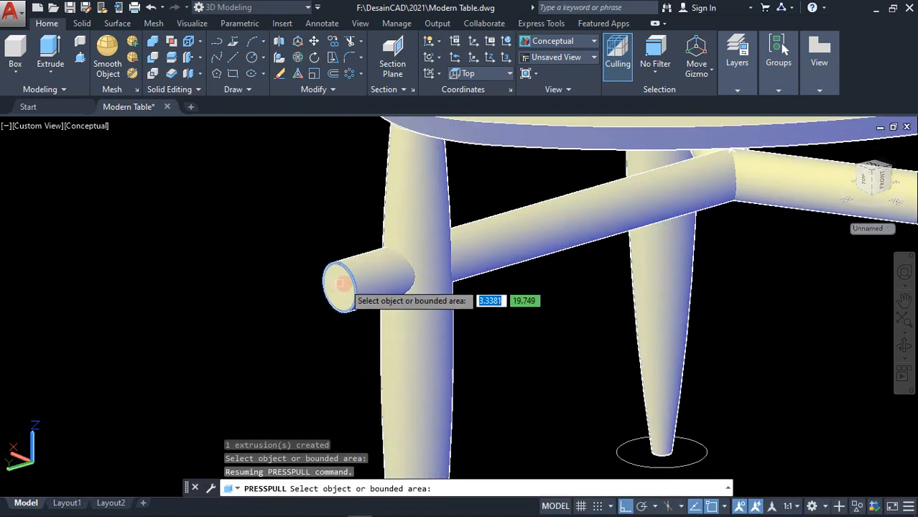
key("Return")
left_click(342, 285)
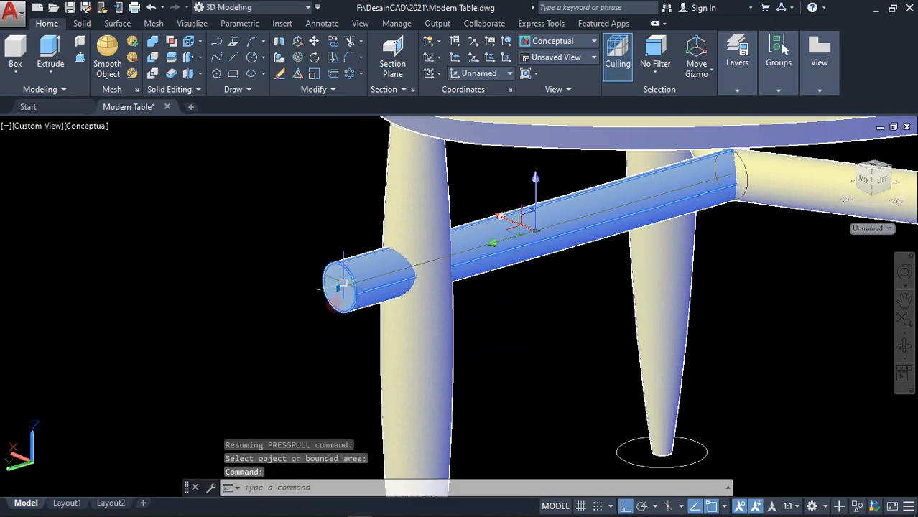
key("Escape")
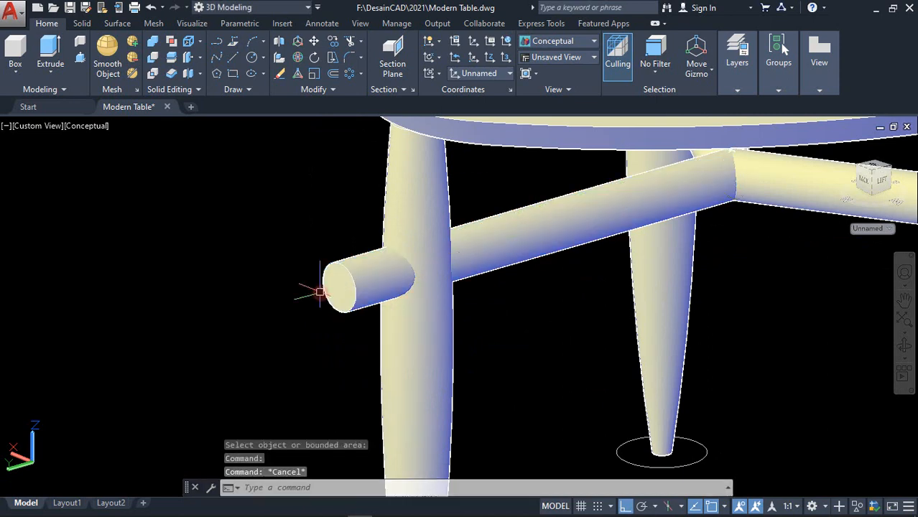
type("PRESSPULL")
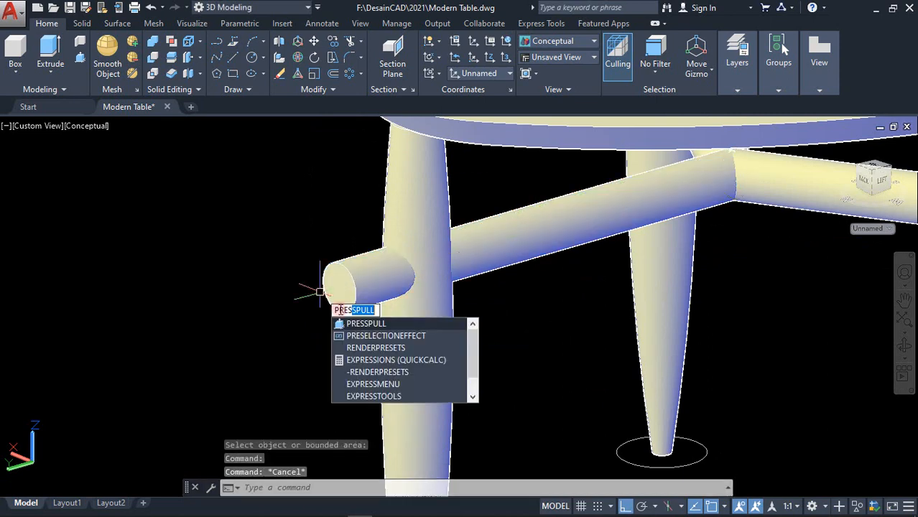
left_click(366, 324)
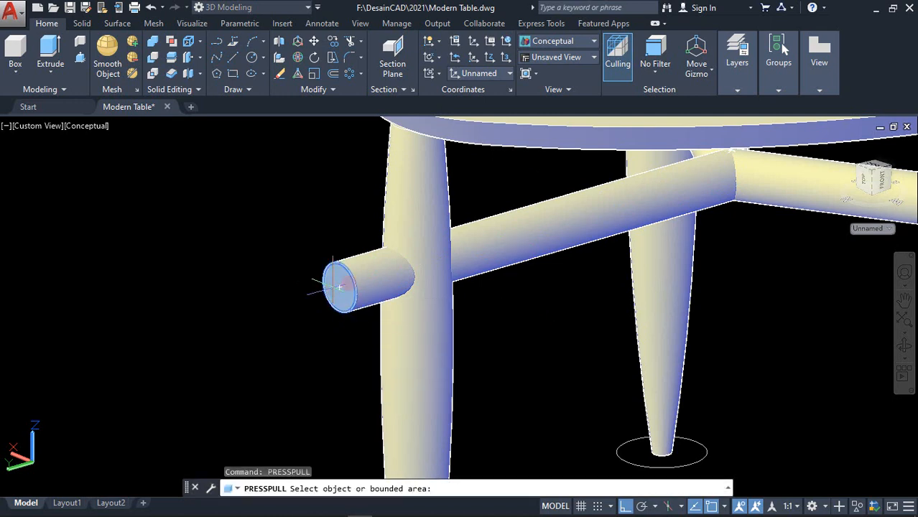
left_click(334, 278)
left_click(413, 274)
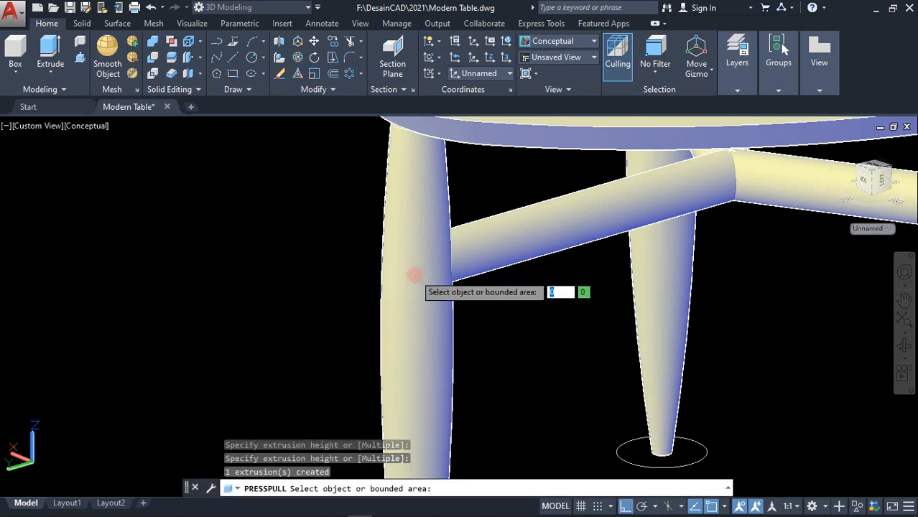
scroll(413, 275, "down", 2)
key("Return")
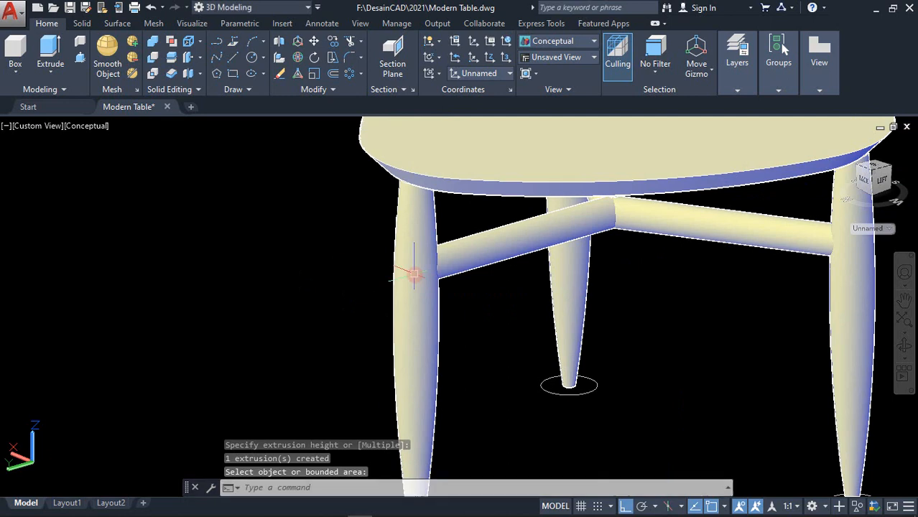
- Show the whole table in the Realistic visual style
scroll(413, 274, "down", 2)
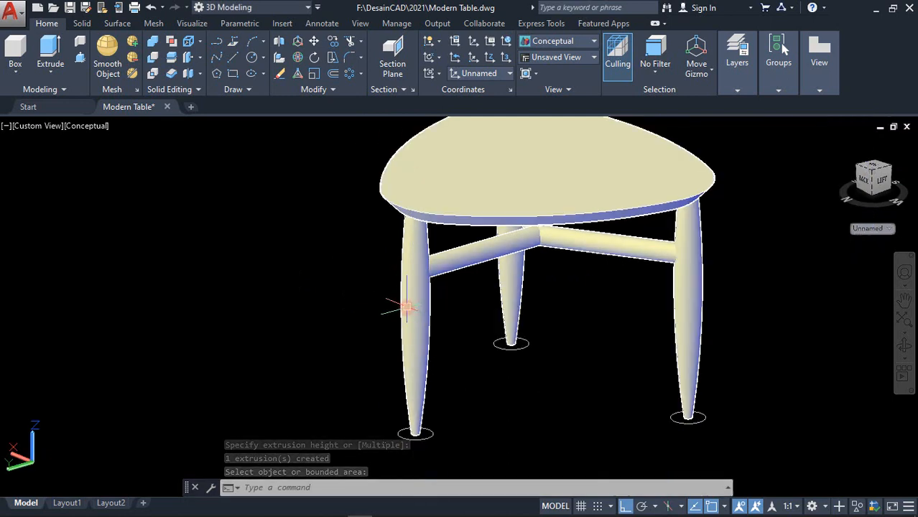
scroll(406, 308, "down", 2)
left_click(99, 127)
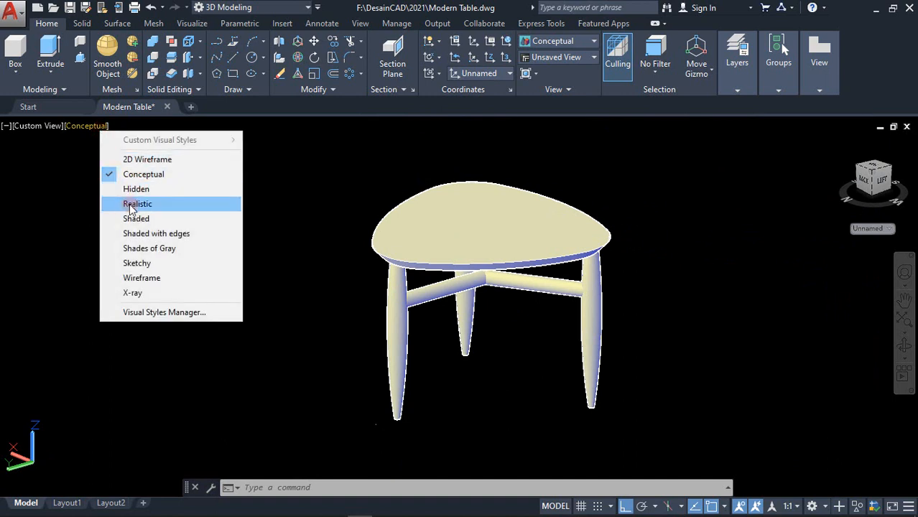
left_click(130, 205)
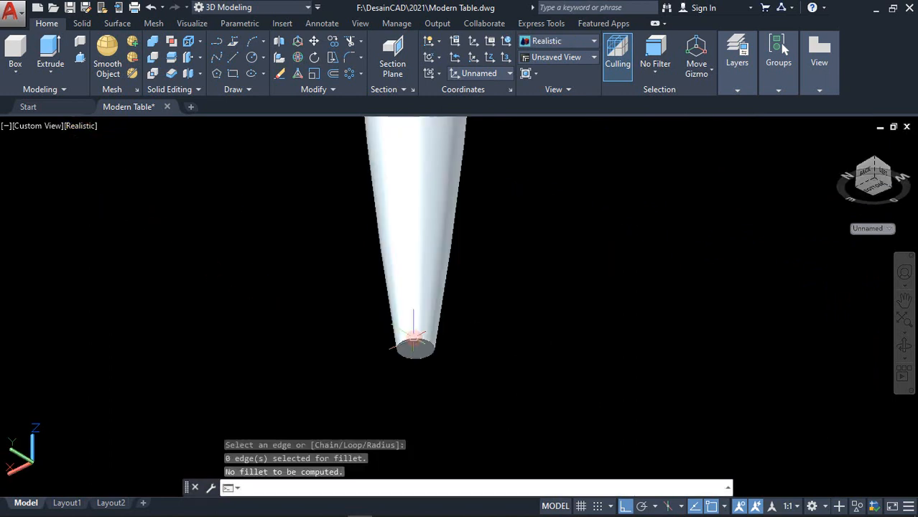
- Fillet the circular bottom edge of the leg with a radius of 5
scroll(410, 334, "up", 2)
key("Return")
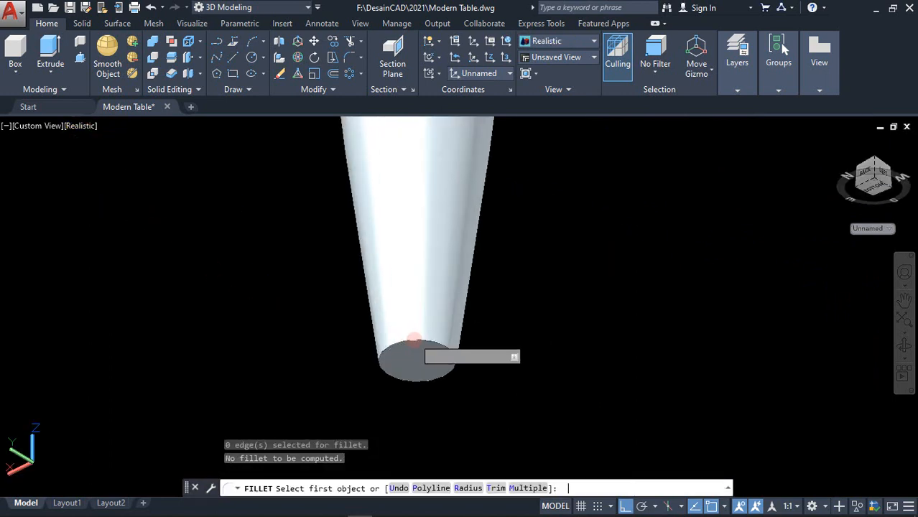
left_click(413, 337)
key("Return")
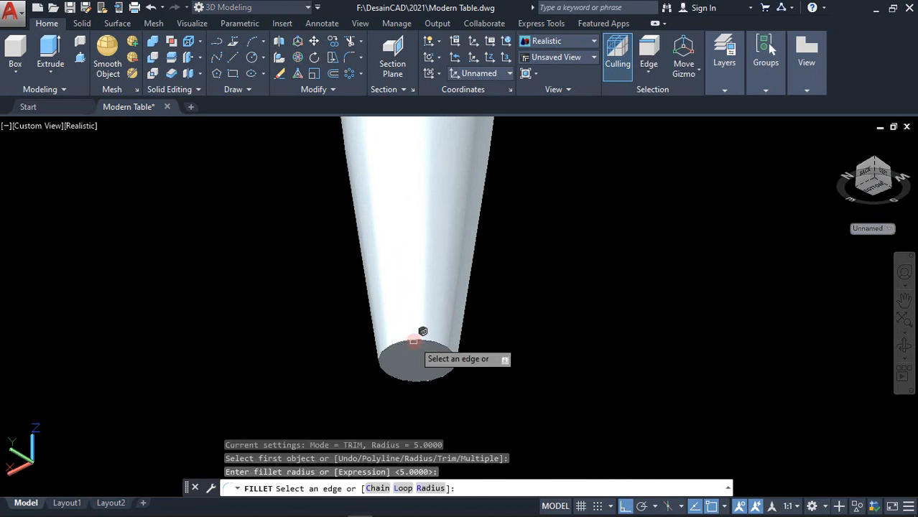
left_click(415, 337)
key("Return")
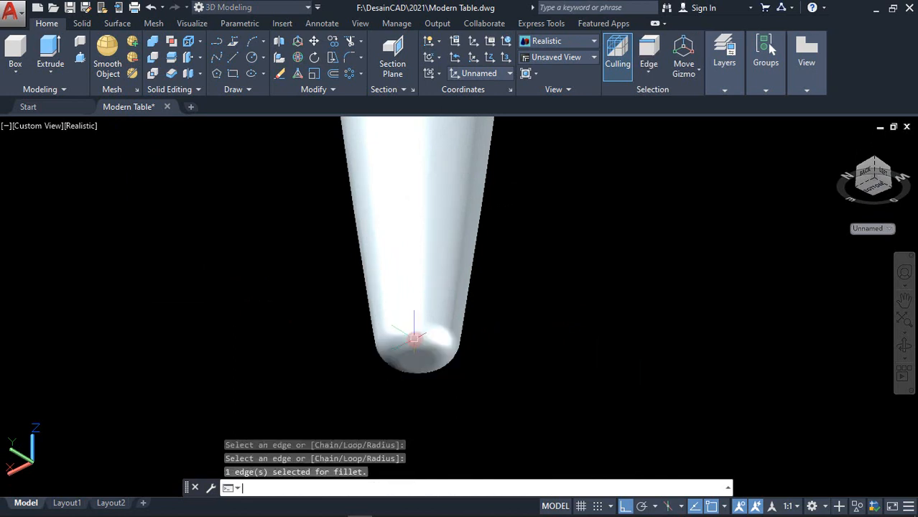
- Inspect the whole table in the Realistic style, from underneath and from a slightly raised angle on the left side
scroll(414, 339, "down", 3)
scroll(416, 334, "down", 5)
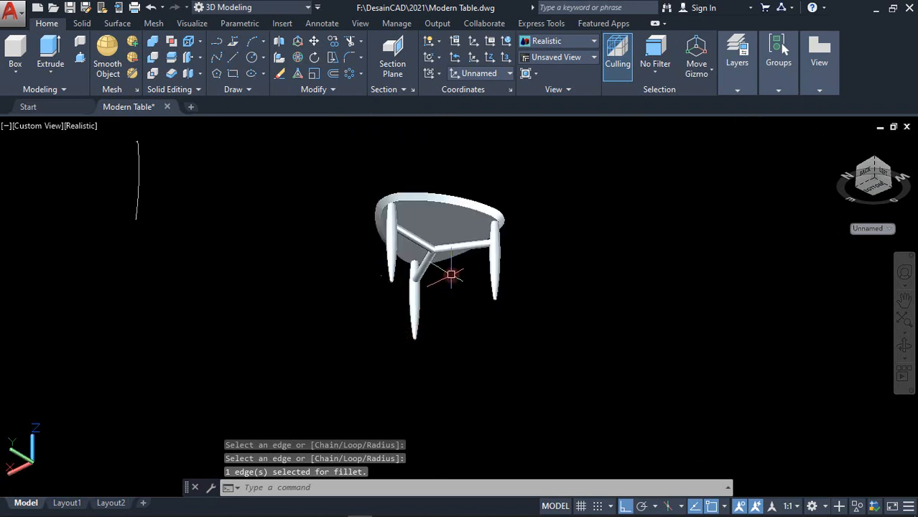
scroll(451, 274, "up", 2)
mouse_move(476, 287)
middle_mouse_down("shift")
mouse_move(487, 293)
mouse_move(451, 283)
mouse_move(412, 300)
mouse_move(400, 259)
mouse_move(411, 237)
mouse_move(404, 256)
mouse_move(383, 267)
mouse_move(479, 269)
middle_mouse_up("shift")
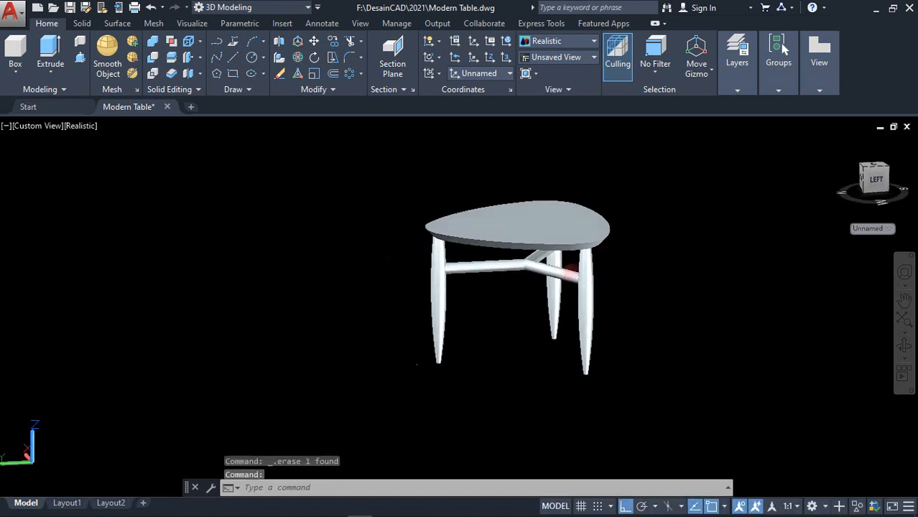
scroll(577, 273, "up", 3)
scroll(577, 273, "up", 2)
scroll(585, 275, "down", 2)
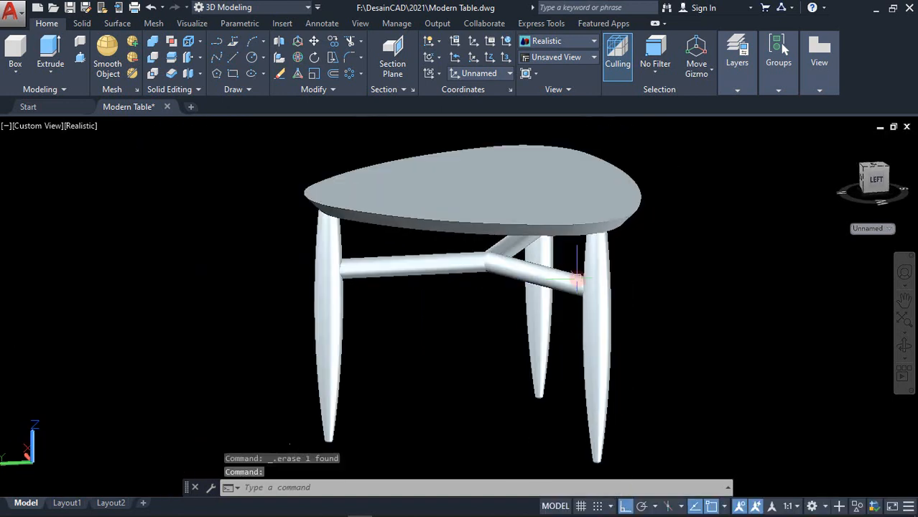
- Union the three brace spokes and the three legs, choosing to continue the union operation on surfaces
scroll(596, 267, "down", 2)
middle_click_drag(596, 267, 467, 276)
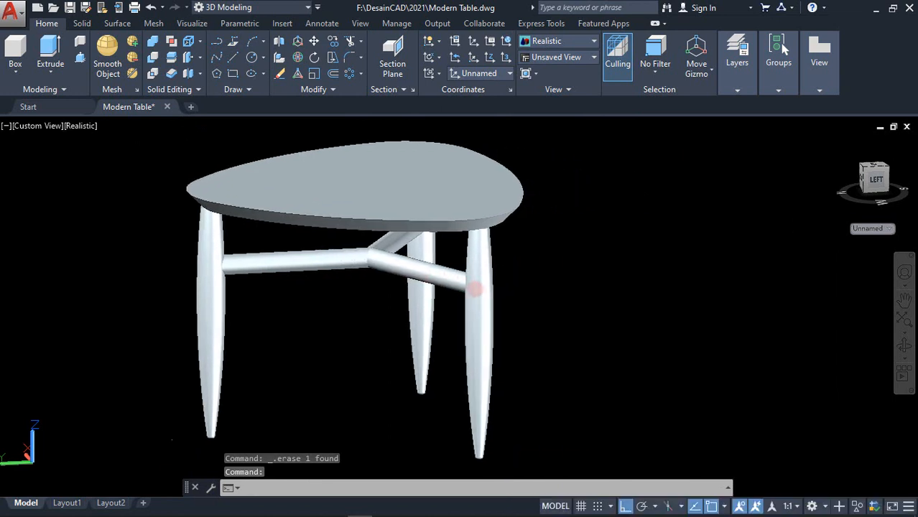
key("Escape")
key("Escape")
key("Escape")
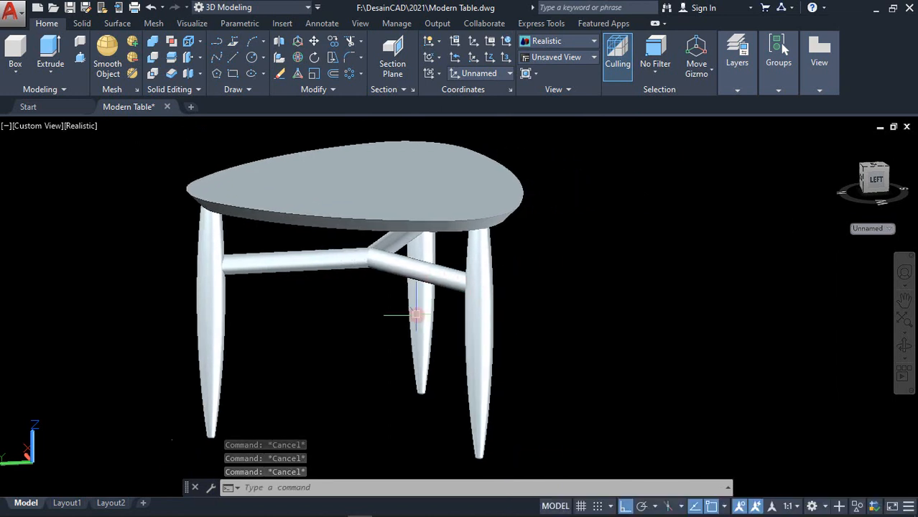
type("U")
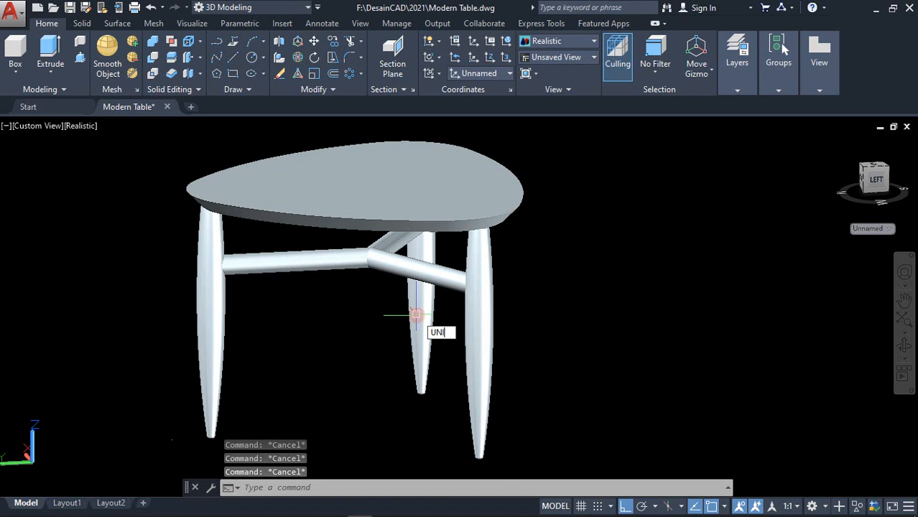
type("NION")
key("Return")
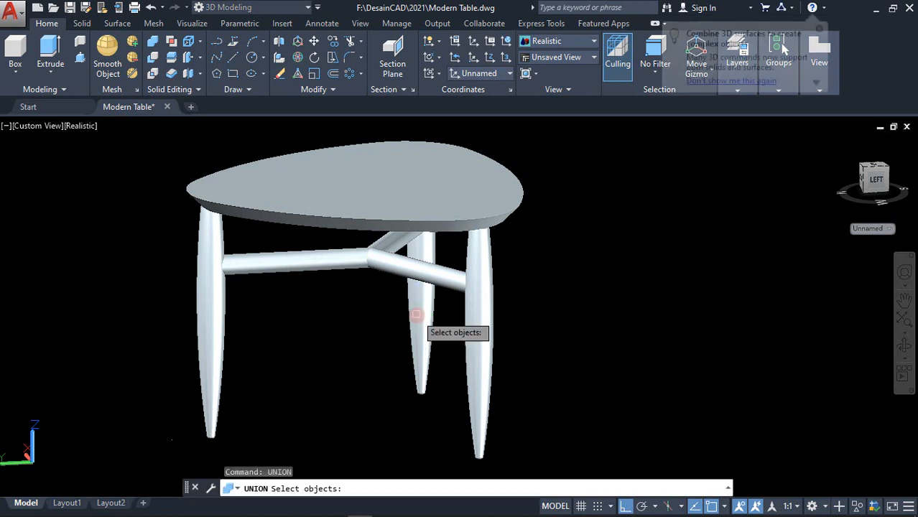
left_click(410, 271)
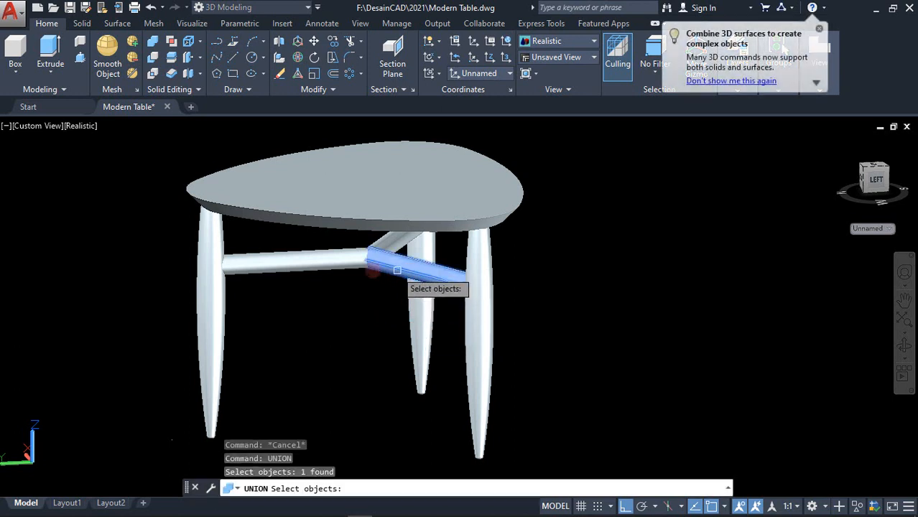
left_click(347, 259)
left_click(393, 238)
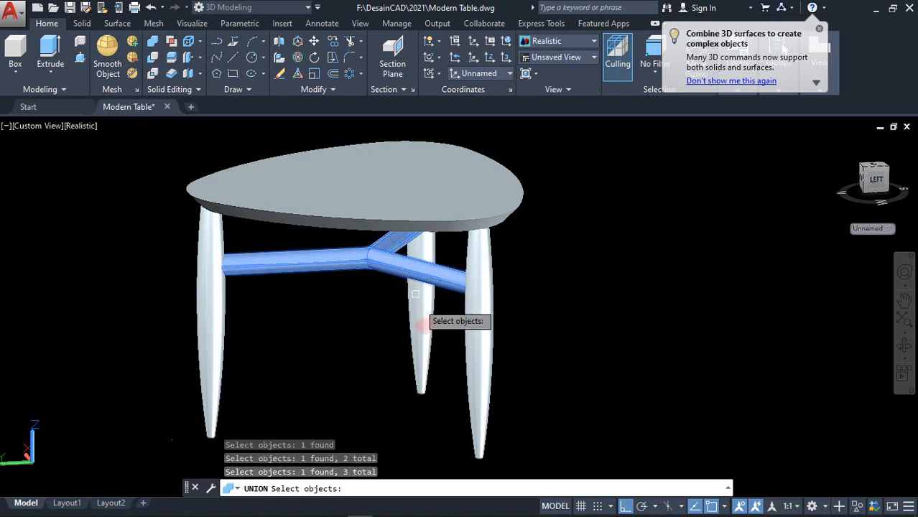
left_click(425, 319)
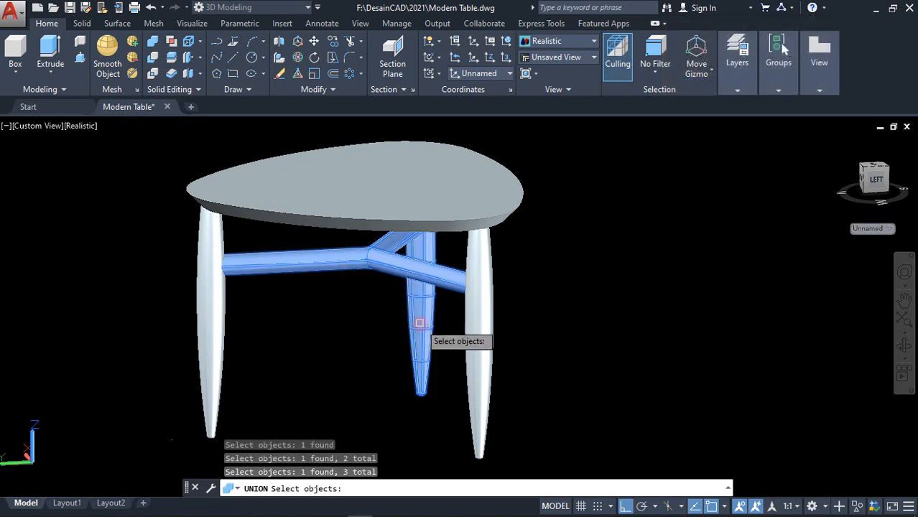
left_click(470, 336)
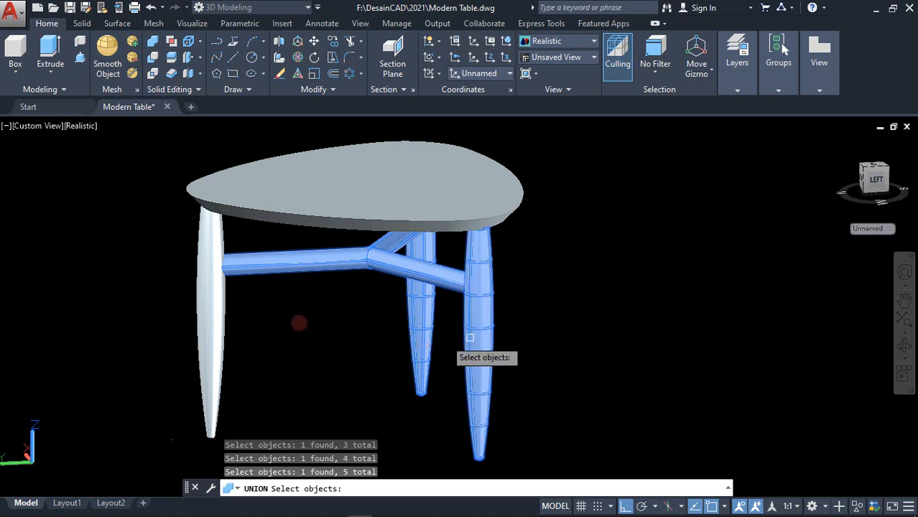
left_click(225, 294)
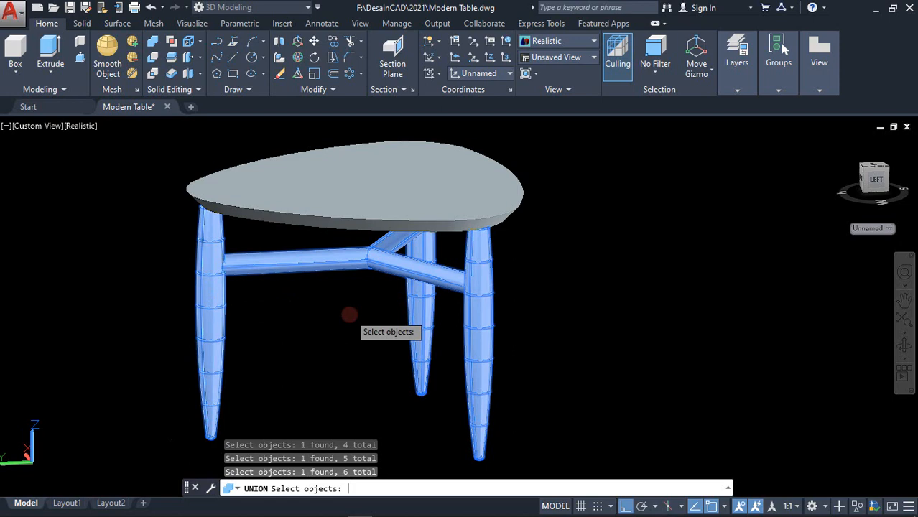
key("Return")
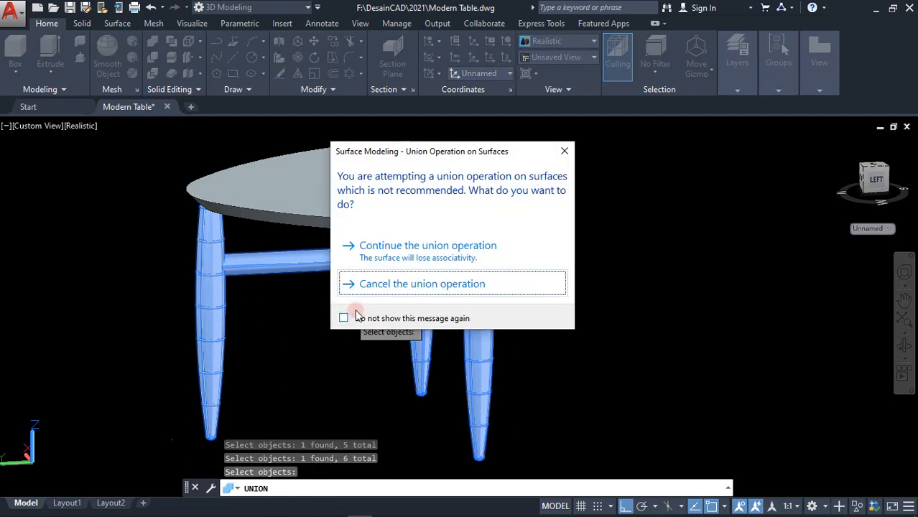
left_click(386, 262)
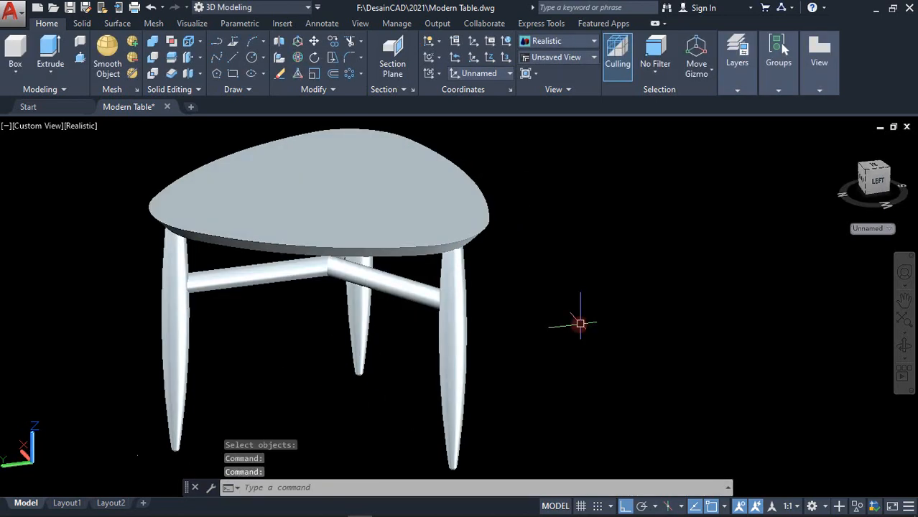
- Open the Materials Browser beside the table and list the Wood category of the Autodesk Library
left_click(191, 25)
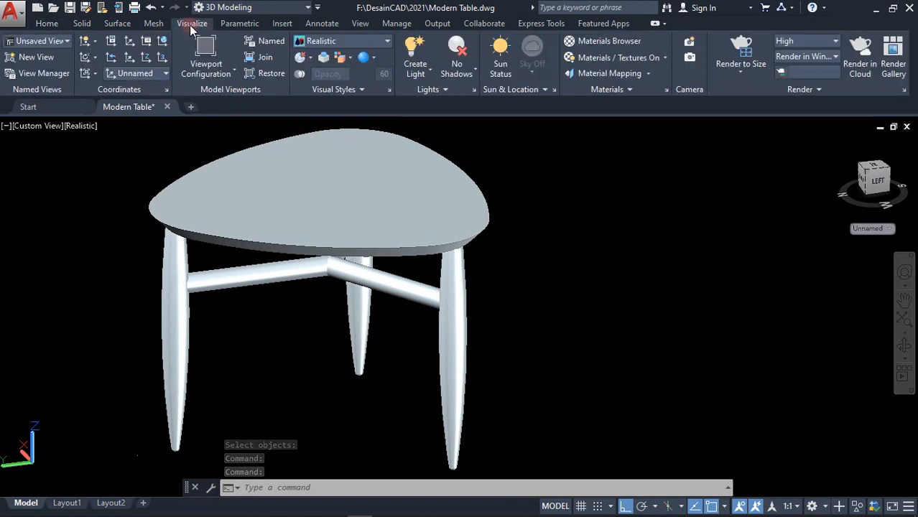
left_click(614, 42)
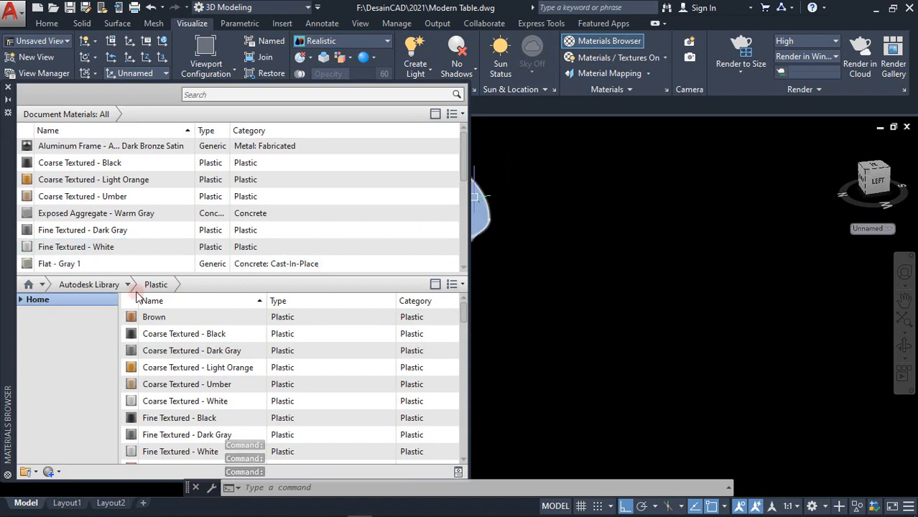
mouse_move(11, 293)
left_mouse_down()
mouse_move(14, 285)
mouse_move(507, 257)
left_mouse_up()
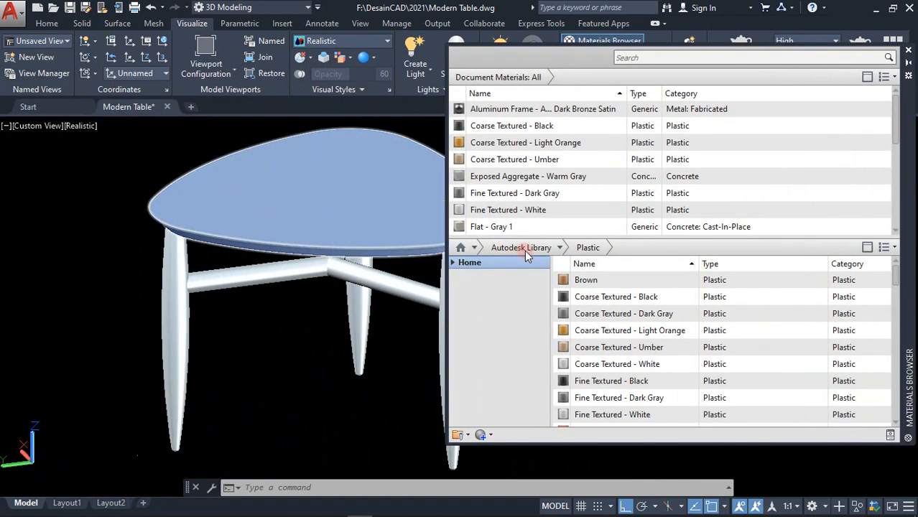
middle_click_drag(334, 312, 257, 297)
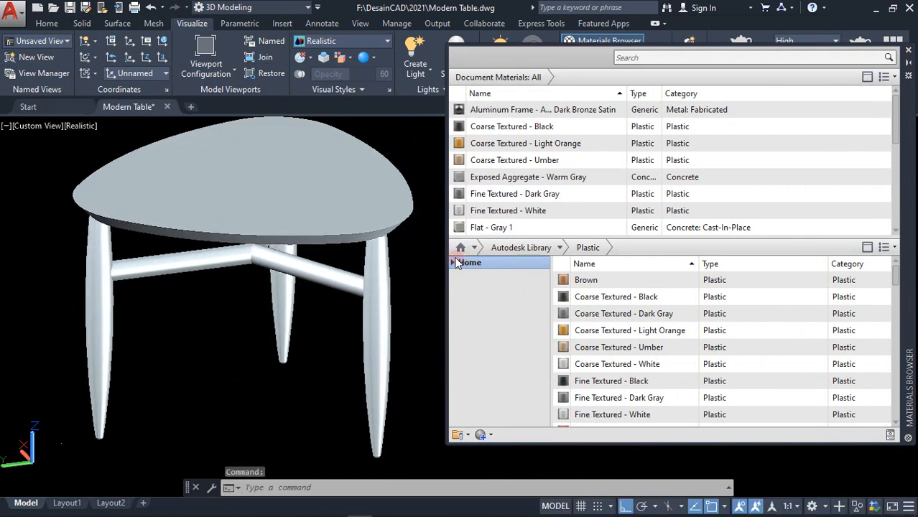
left_click(452, 264)
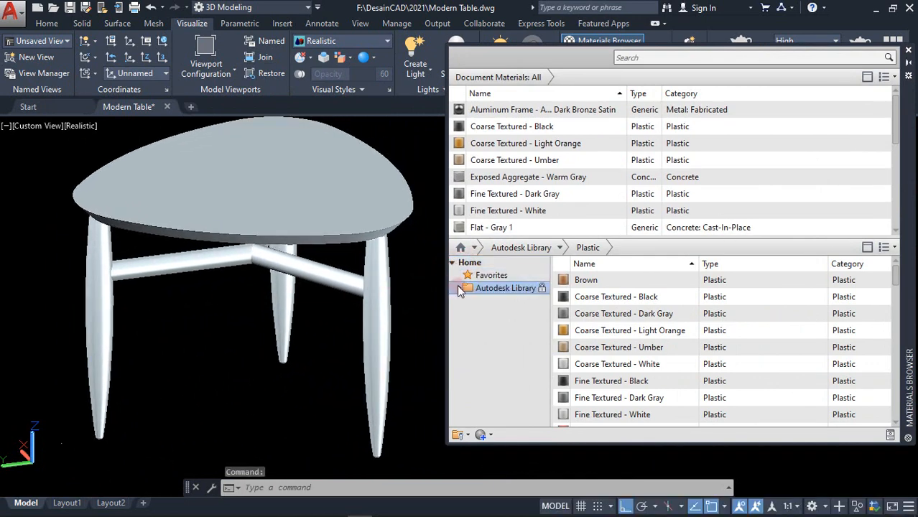
left_click(460, 288)
scroll(494, 354, "down", 2)
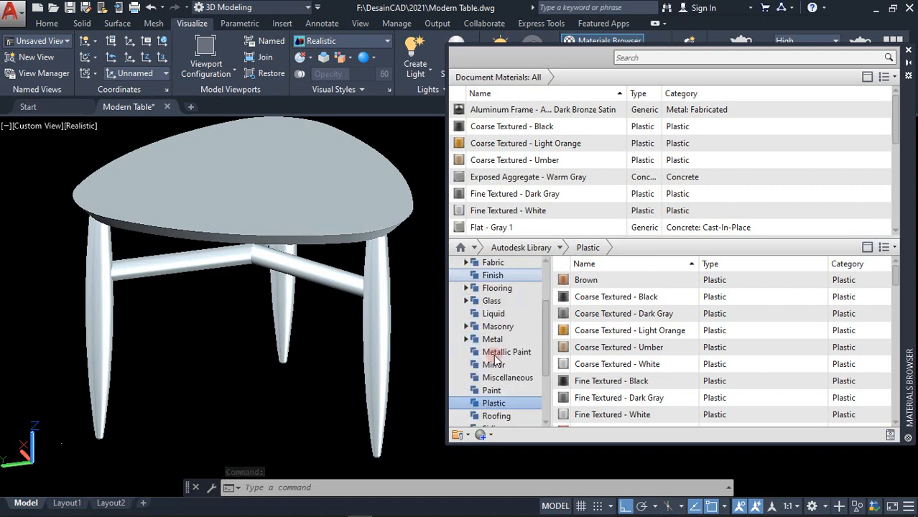
scroll(494, 354, "down", 2)
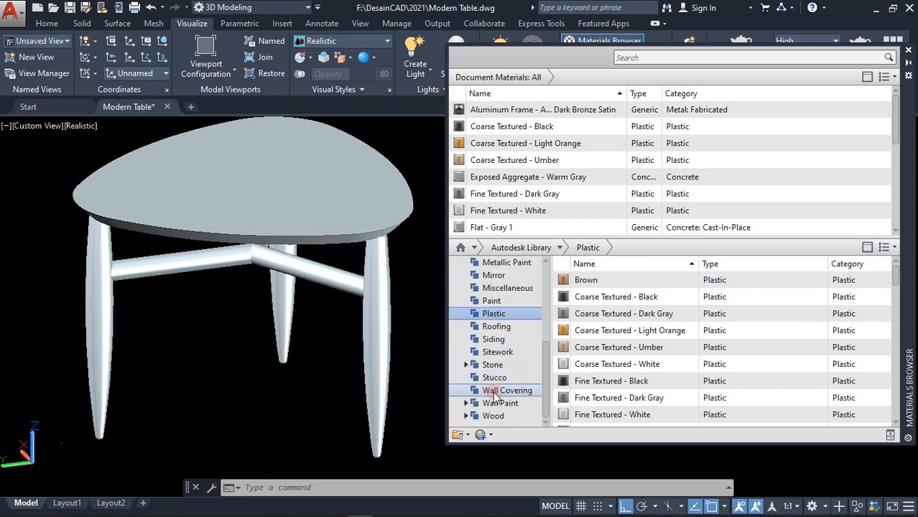
left_click(495, 414)
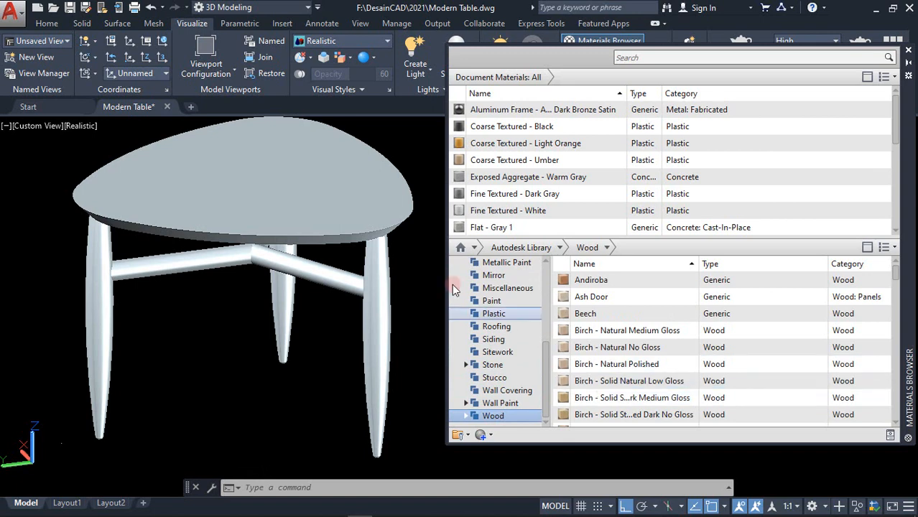
- Try wood materials on the tabletop, starting with Andiroba, and check the grain up close
left_click_drag(840, 398, 357, 219)
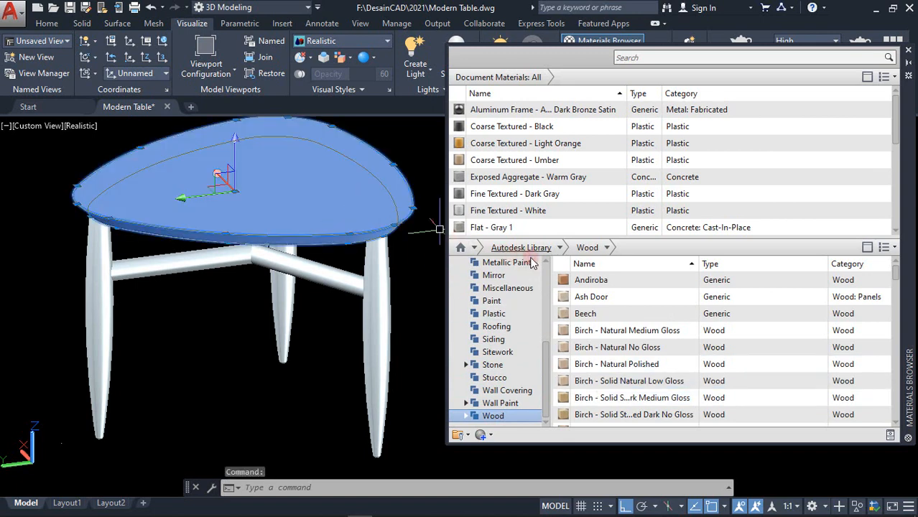
left_click(568, 280)
scroll(586, 359, "down", 10)
left_click(581, 357)
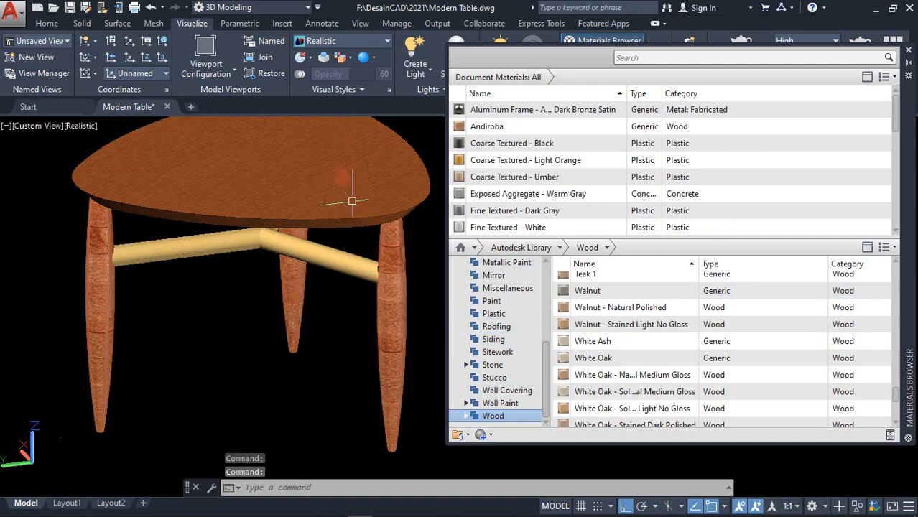
scroll(352, 201, "up", 5)
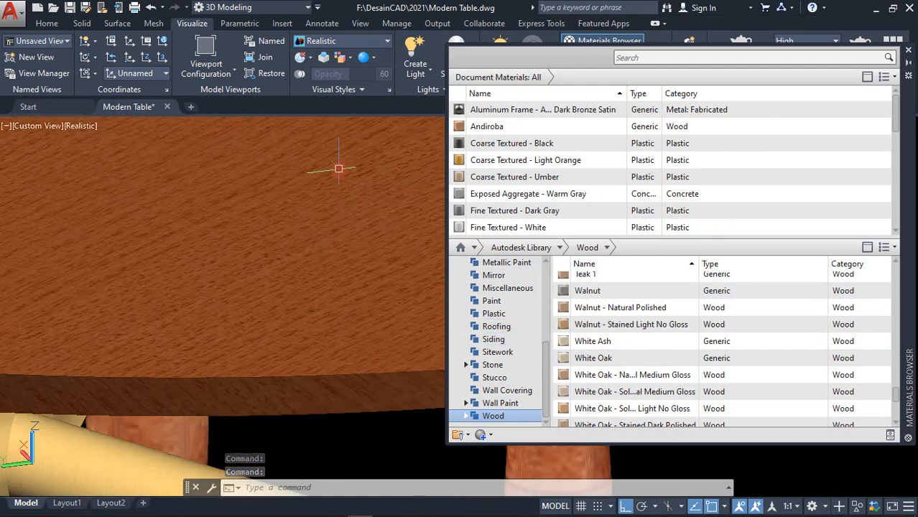
scroll(335, 182, "down", 5)
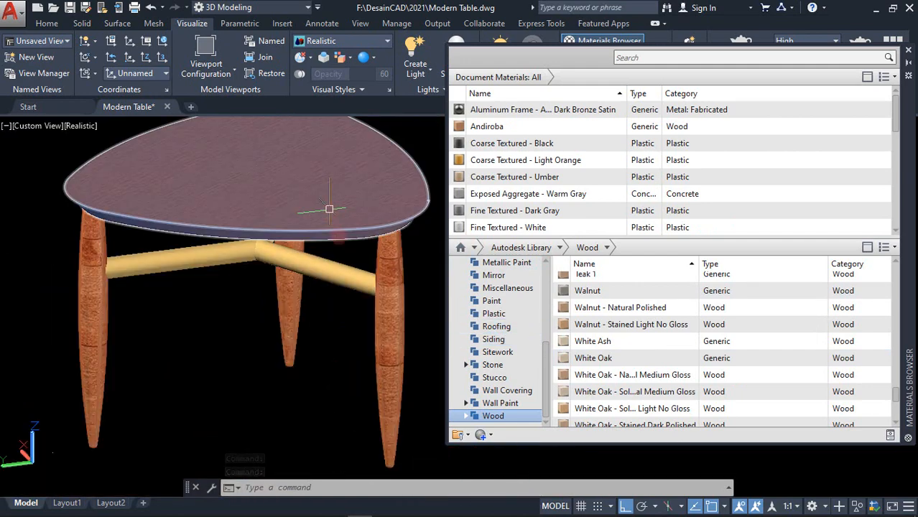
- Assign the White Oak - Natural Medium Gloss material to the three legs
left_click(385, 303)
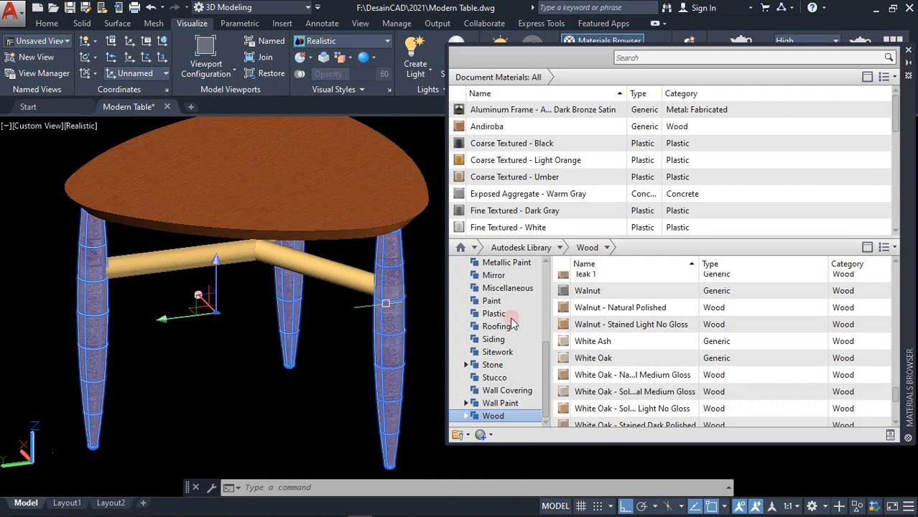
left_click(509, 318)
left_click(603, 380)
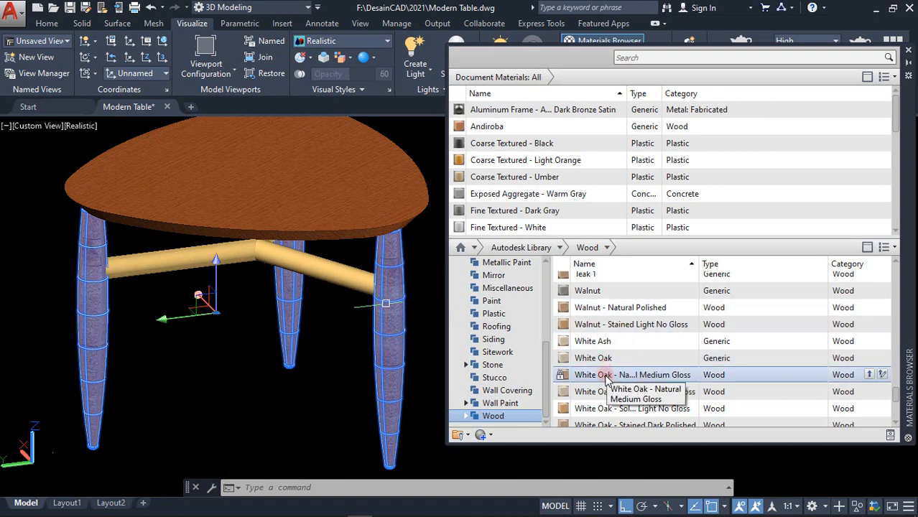
right_click(609, 379)
left_click(646, 385)
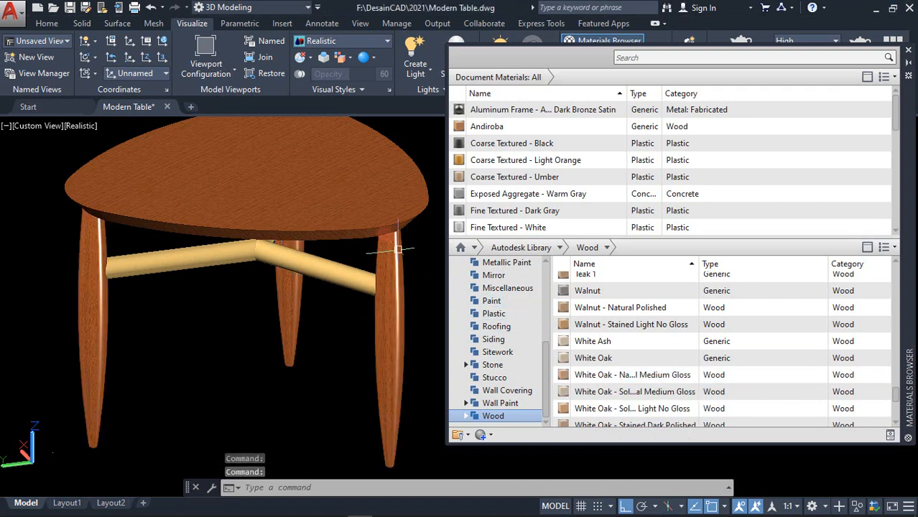
- Assign the White Oak - Natural Medium Gloss material to the tabletop and clear the selection
left_click(369, 214)
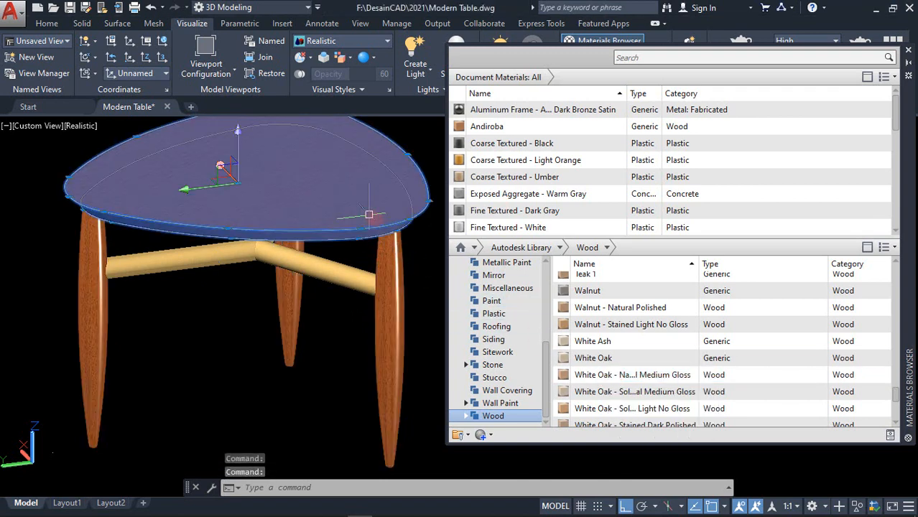
right_click(603, 377)
left_click(611, 382)
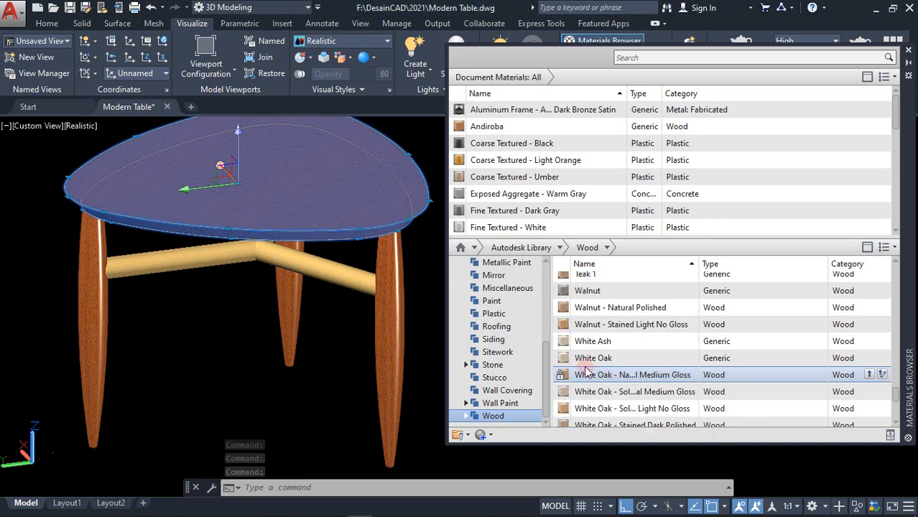
key("Escape")
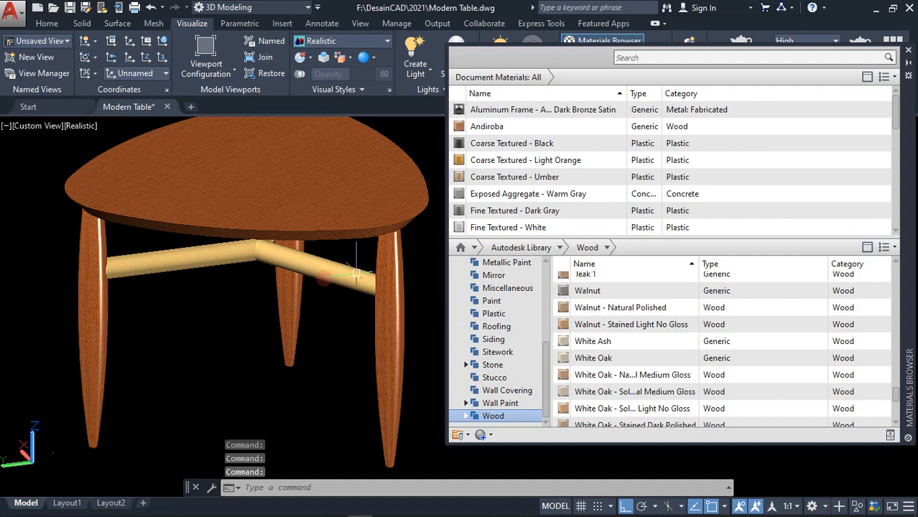
- Assign the White Oak - Natural Medium Gloss material to the three-spoke brace and close the Materials Browser
left_click(321, 276)
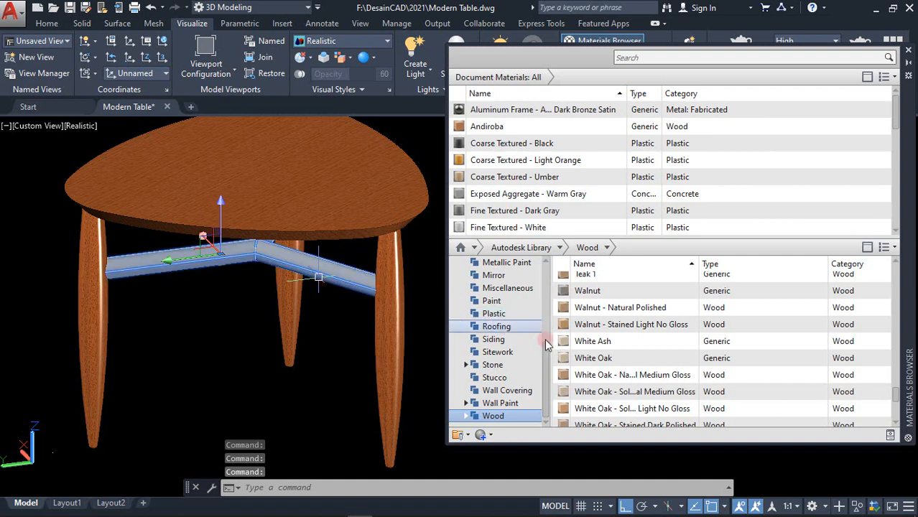
right_click(620, 381)
left_click(632, 386)
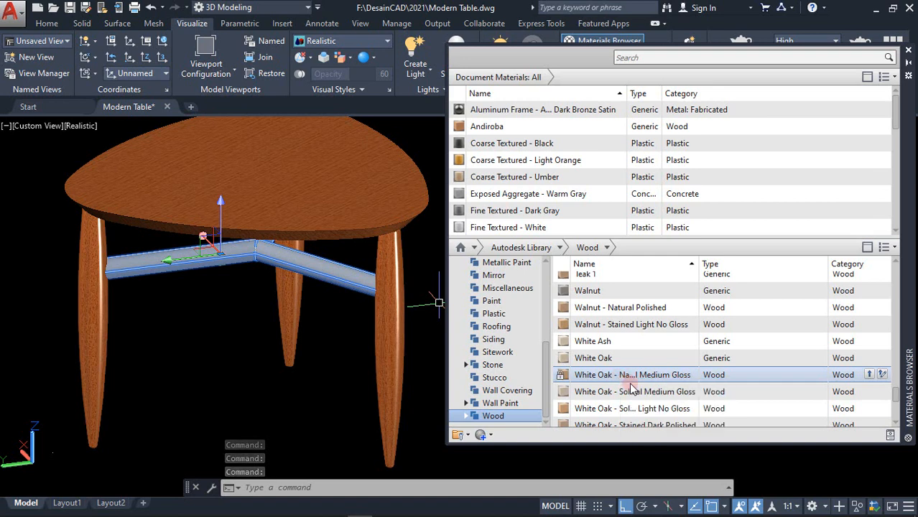
key("Escape")
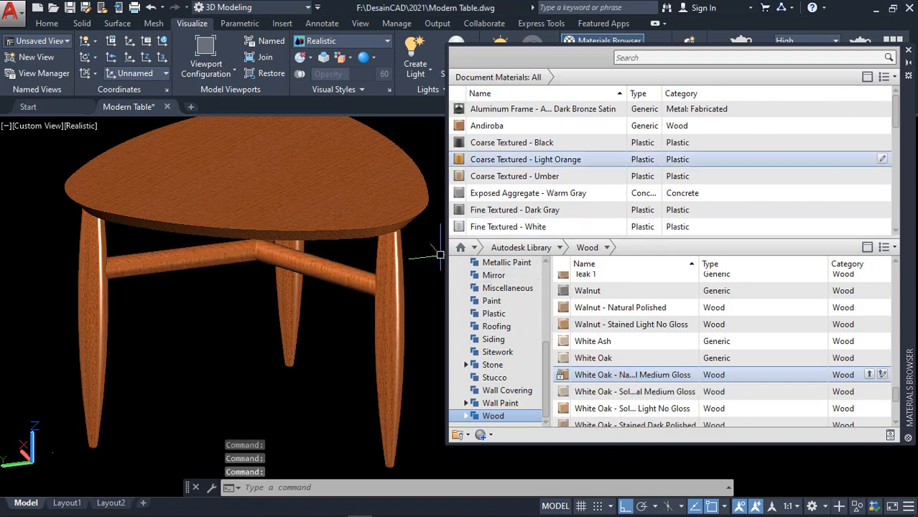
left_click(909, 53)
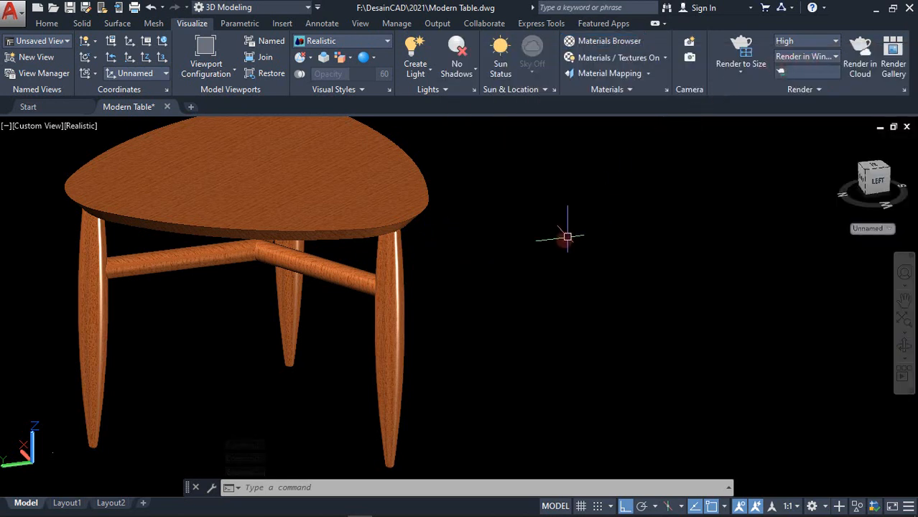
- Inspect the finished wooden table as a whole, orbiting round to a raised view of its front
middle_click_drag(549, 240, 729, 260)
scroll(730, 260, "down", 2)
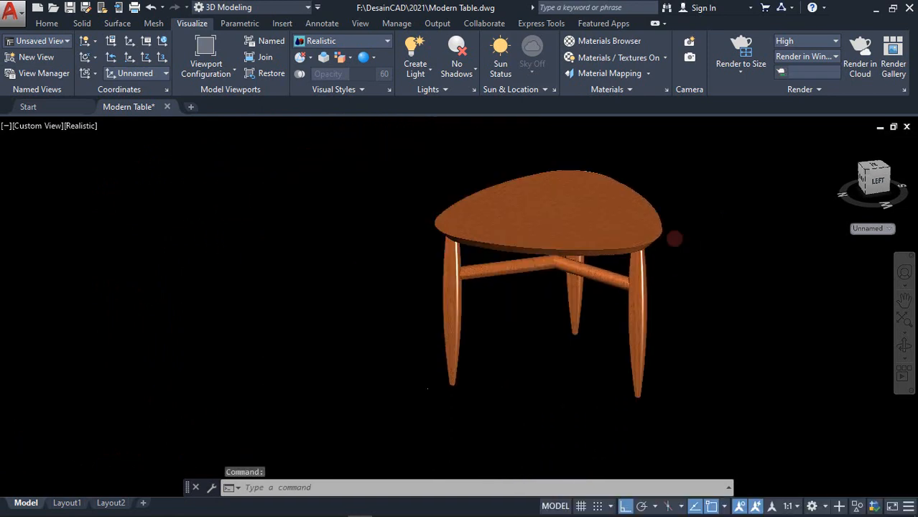
scroll(672, 235, "up", 2)
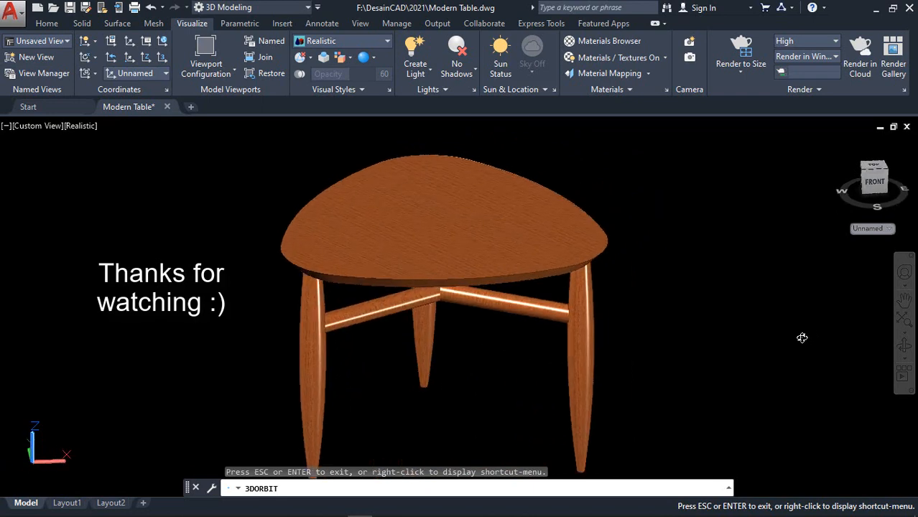
middle_click_drag(783, 328, 770, 301)
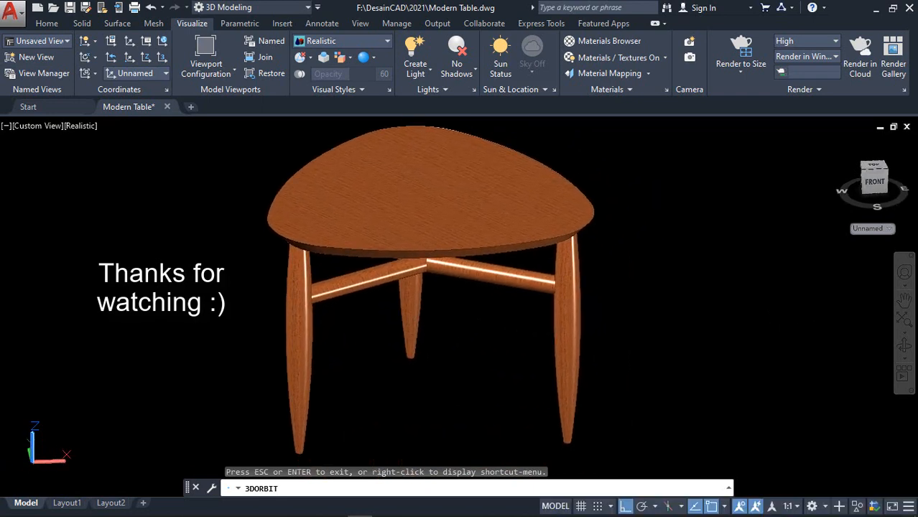